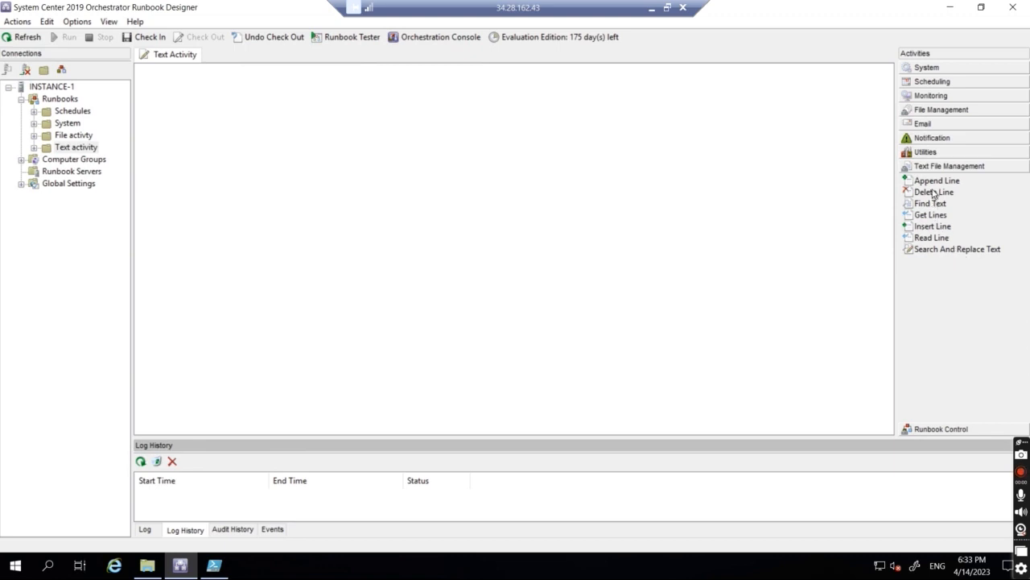
Step: Place an Append Line activity from Text File Management on the Text Activity runbook canvas
{"action": "left_click_drag", "start_coordinate": [934, 184], "coordinate": [375, 233]}
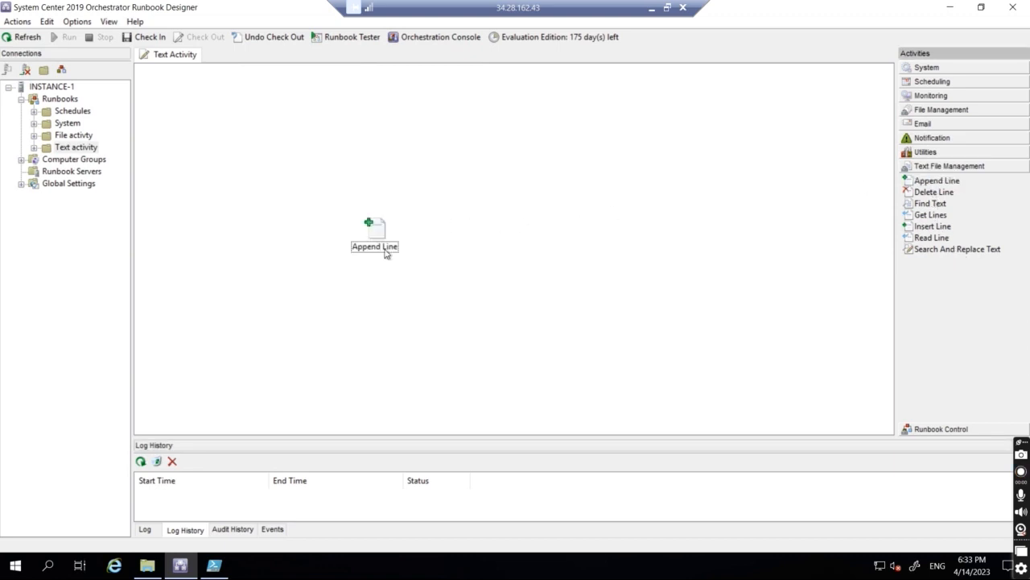
Step: Configure Append Line to add 'This is last line' to Folder 2\New Text Document with Auto encoding
{"action": "left_click", "coordinate": [372, 236]}
{"action": "double_click", "coordinate": [373, 233]}
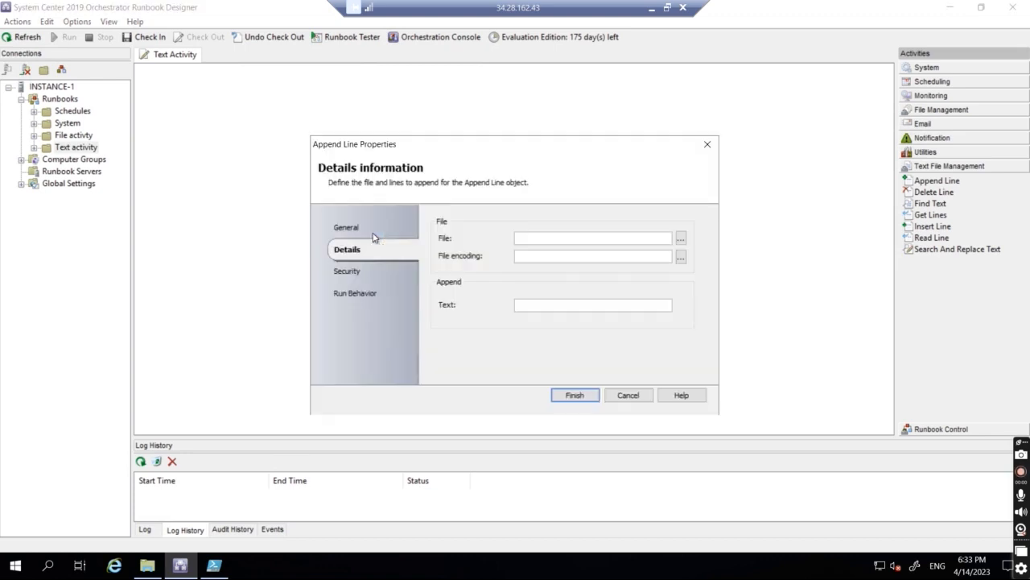
{"action": "left_click", "coordinate": [681, 240]}
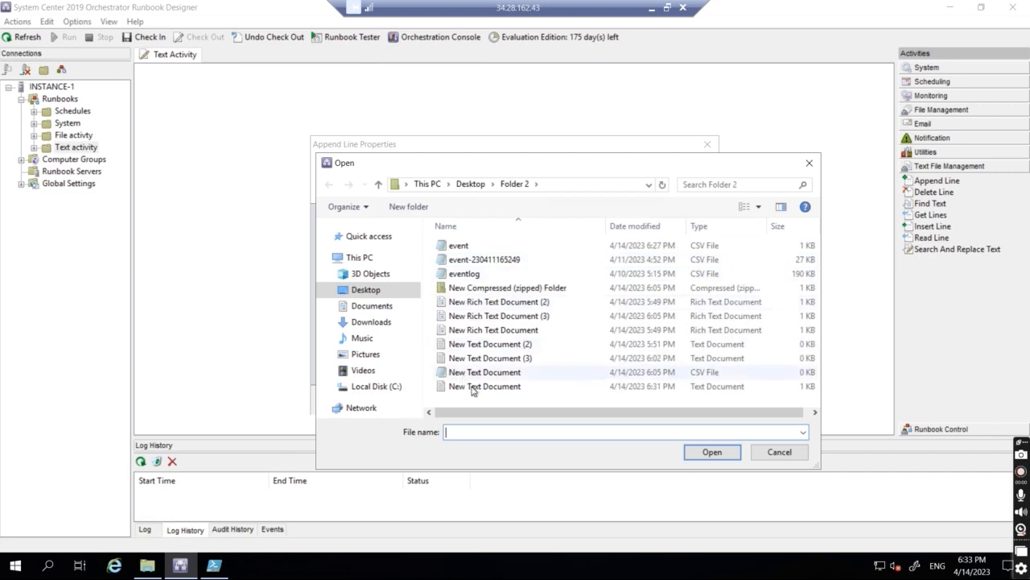
{"action": "double_click", "coordinate": [473, 388]}
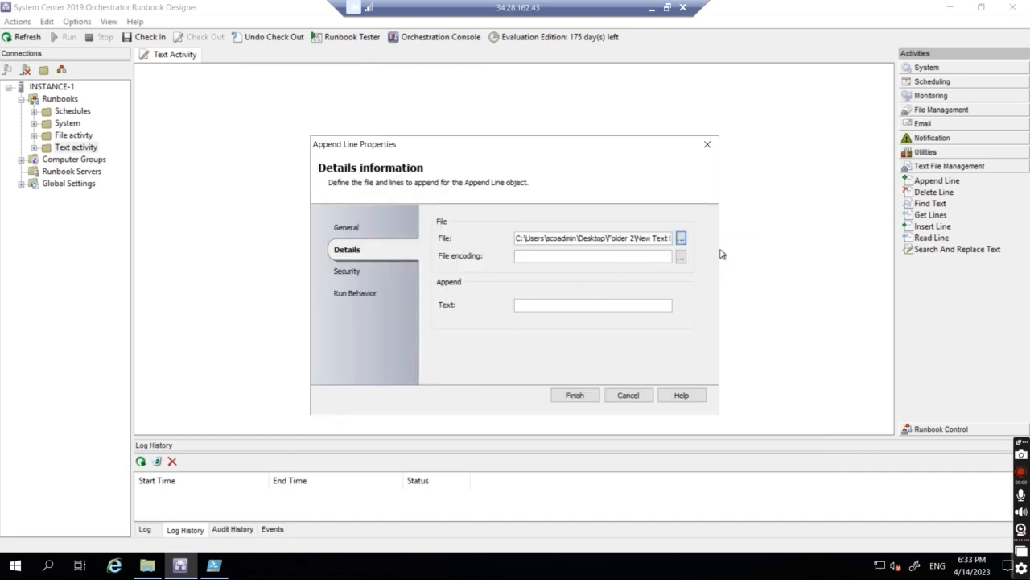
{"action": "left_click", "coordinate": [678, 261]}
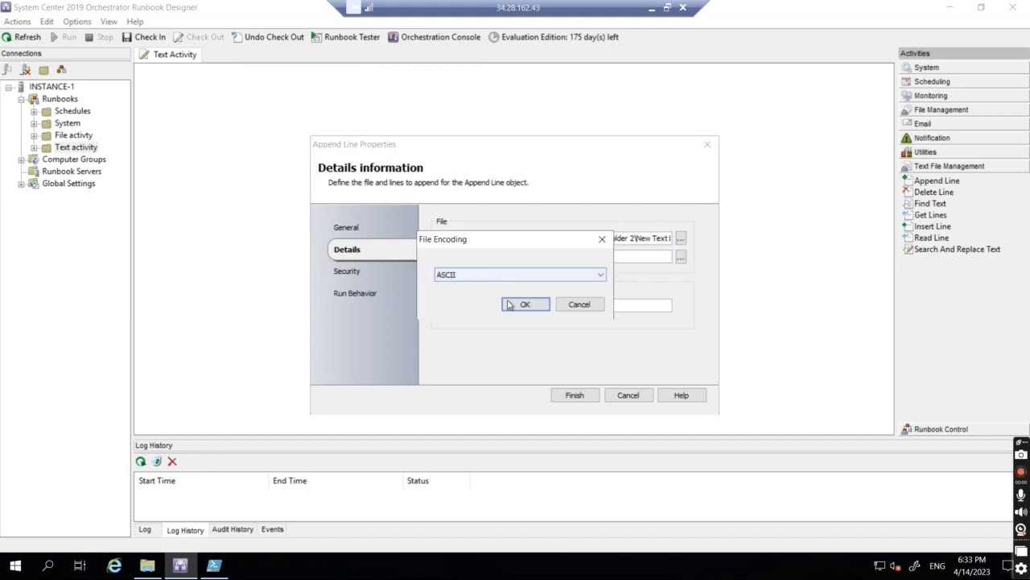
{"action": "left_click", "coordinate": [500, 274]}
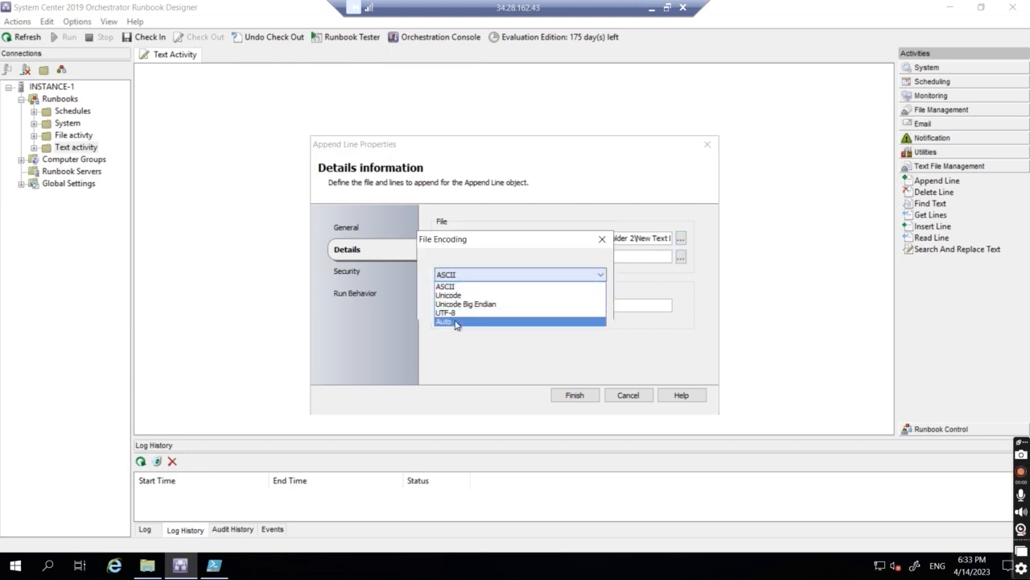
{"action": "left_click", "coordinate": [458, 322]}
{"action": "left_click", "coordinate": [536, 307]}
{"action": "left_click", "coordinate": [524, 306]}
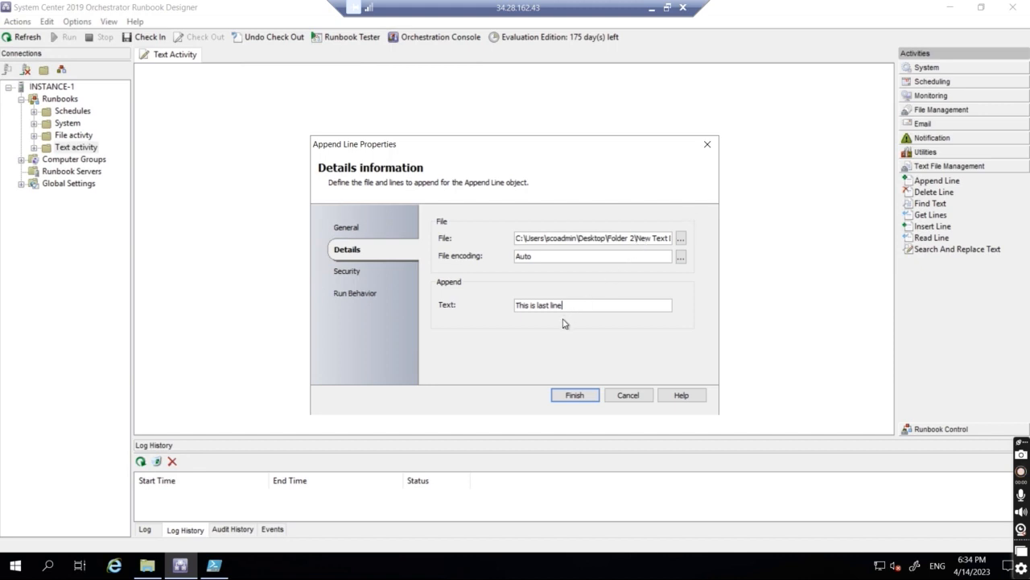
{"action": "left_click", "coordinate": [575, 396]}
Step: Check in and run the Text Activity runbook, then open Folder 2 in File Explorer
{"action": "left_click", "coordinate": [149, 37]}
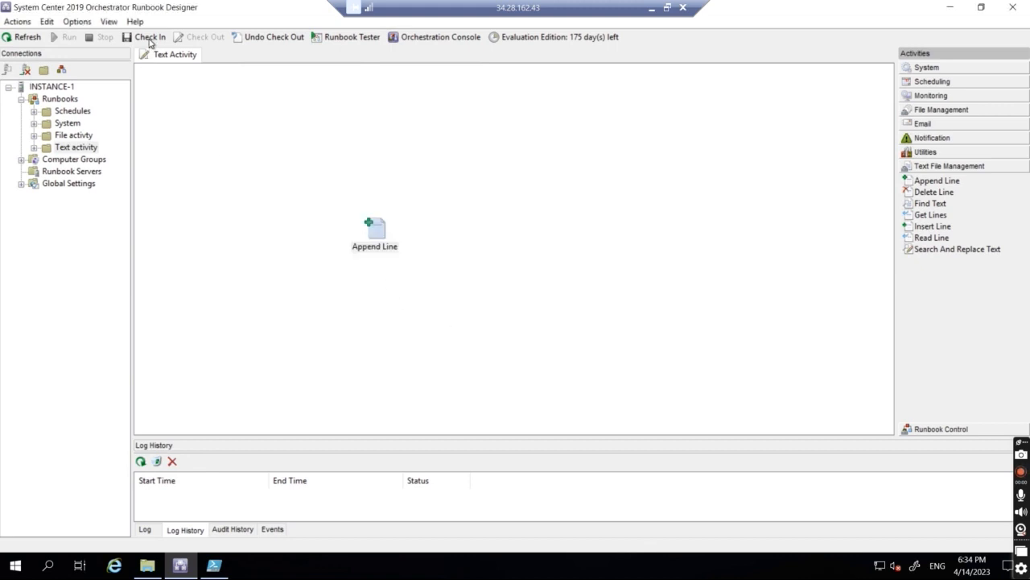
{"action": "left_click", "coordinate": [68, 41]}
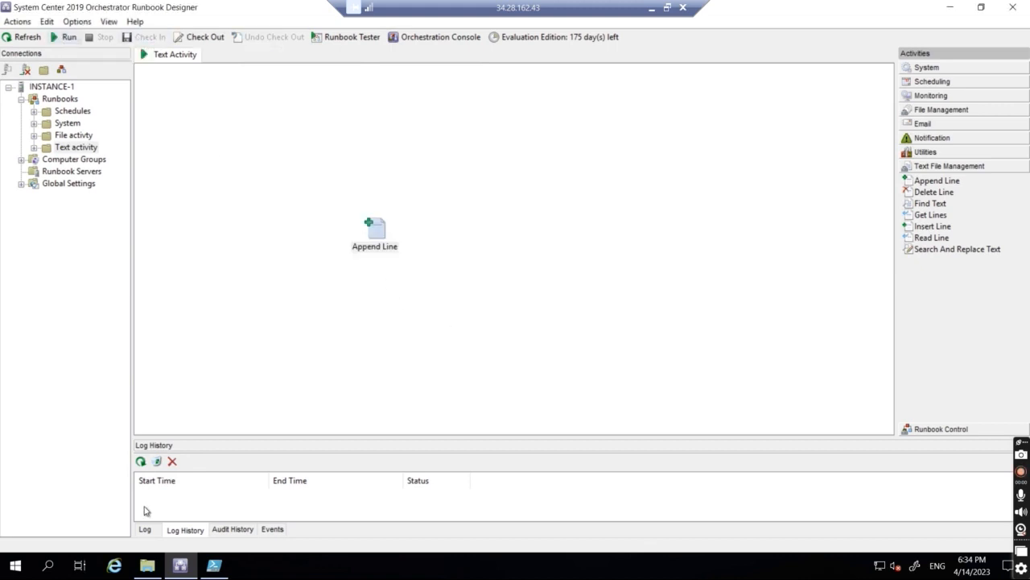
{"action": "left_click", "coordinate": [142, 573]}
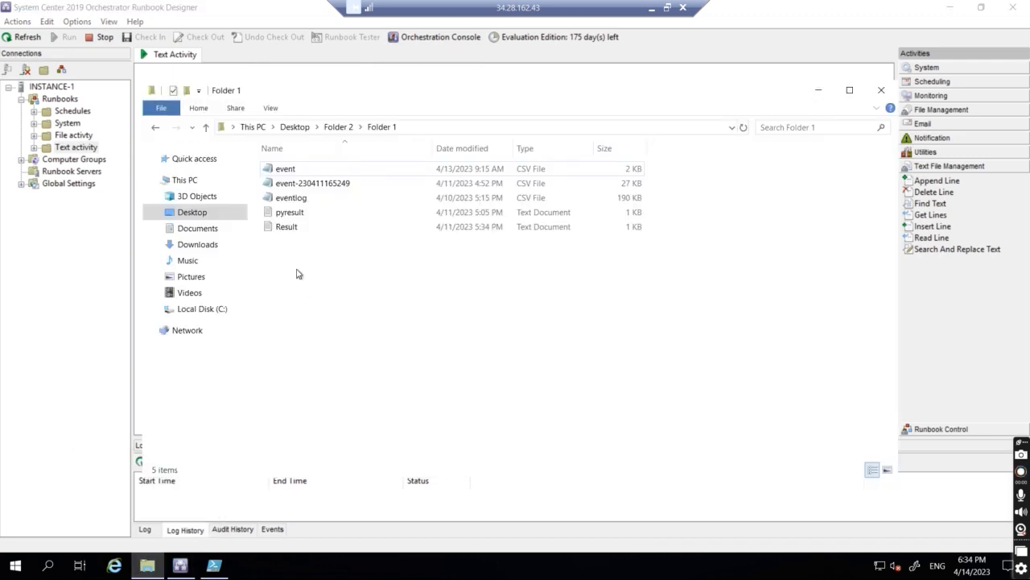
{"action": "left_click", "coordinate": [339, 127]}
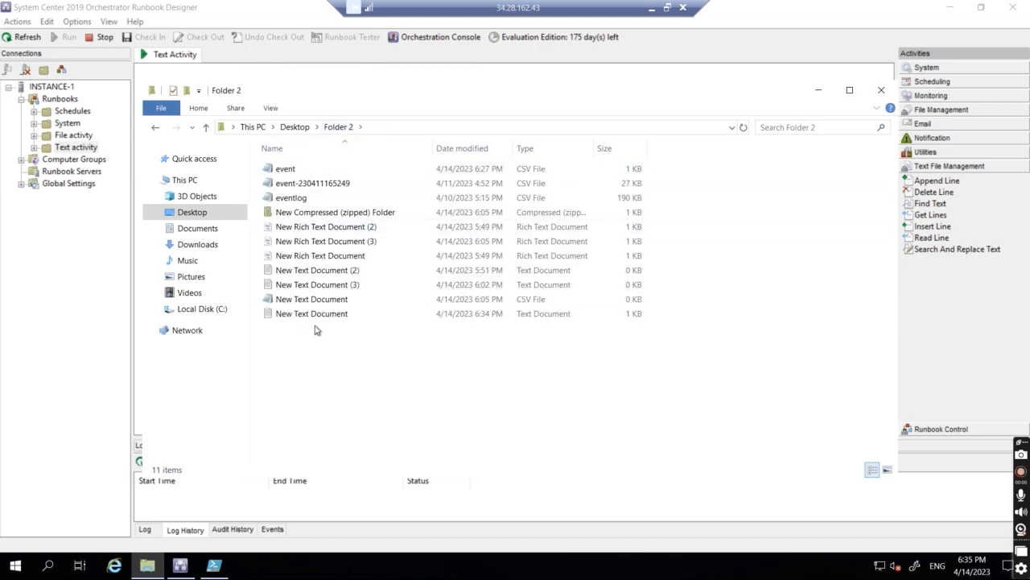
Step: Open New Text Document in Notepad, verify 'This is last line' follows the six original lines, then minimize Notepad
{"action": "double_click", "coordinate": [322, 315]}
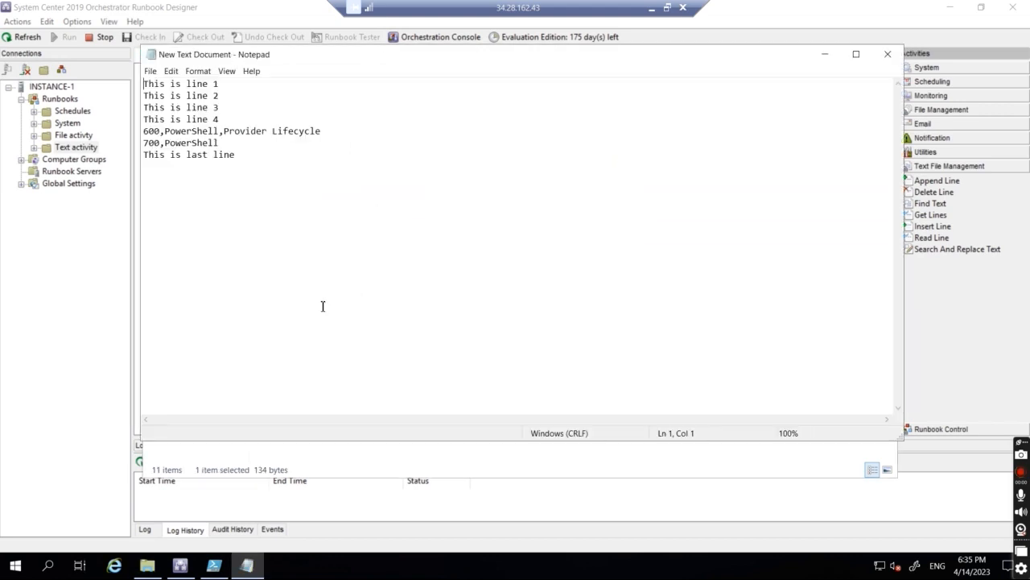
{"action": "left_click_drag", "start_coordinate": [147, 158], "coordinate": [243, 156]}
{"action": "left_click", "coordinate": [245, 162]}
{"action": "left_click_drag", "start_coordinate": [230, 141], "coordinate": [141, 72]}
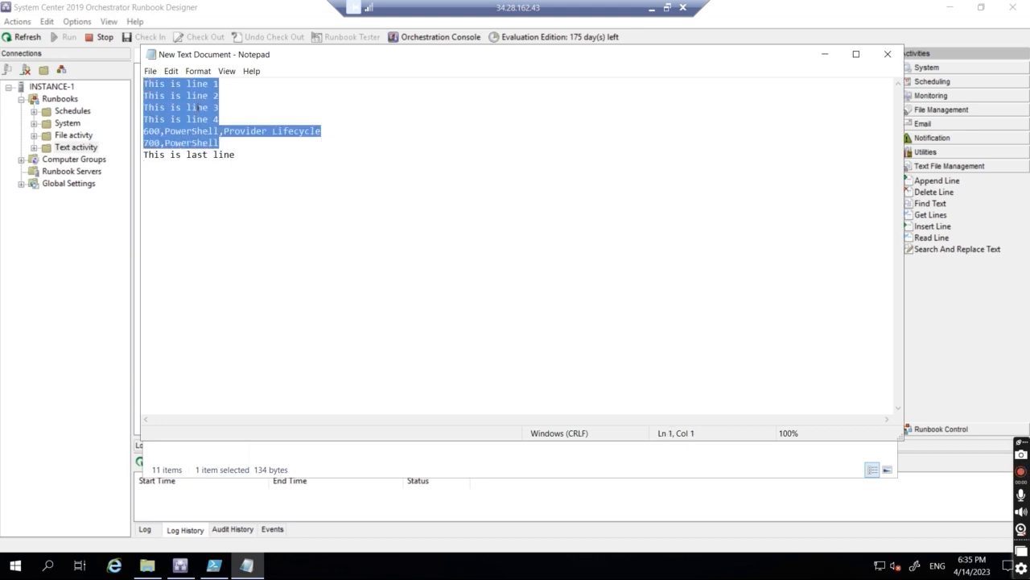
{"action": "left_click", "coordinate": [226, 142]}
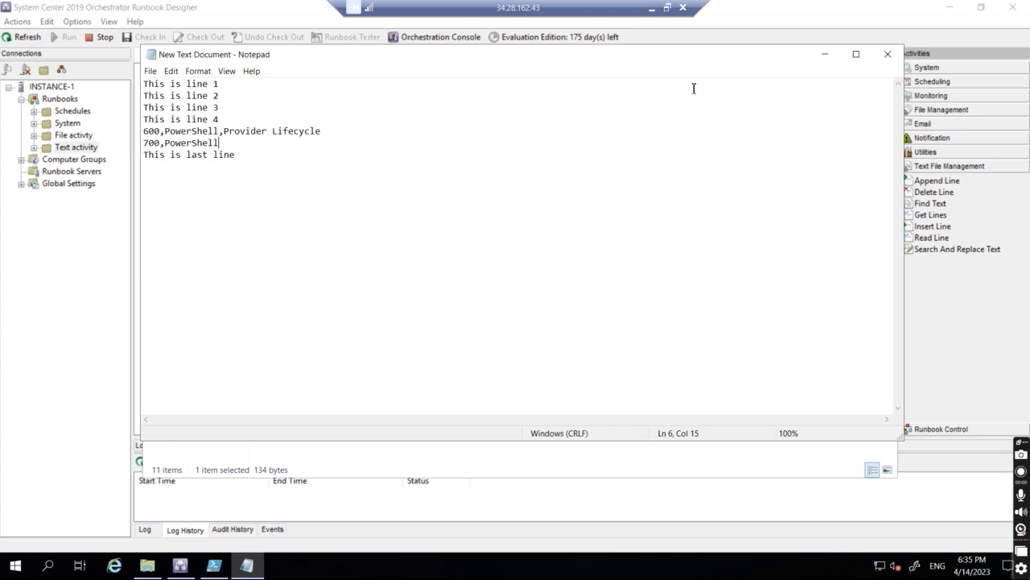
{"action": "left_click", "coordinate": [824, 54]}
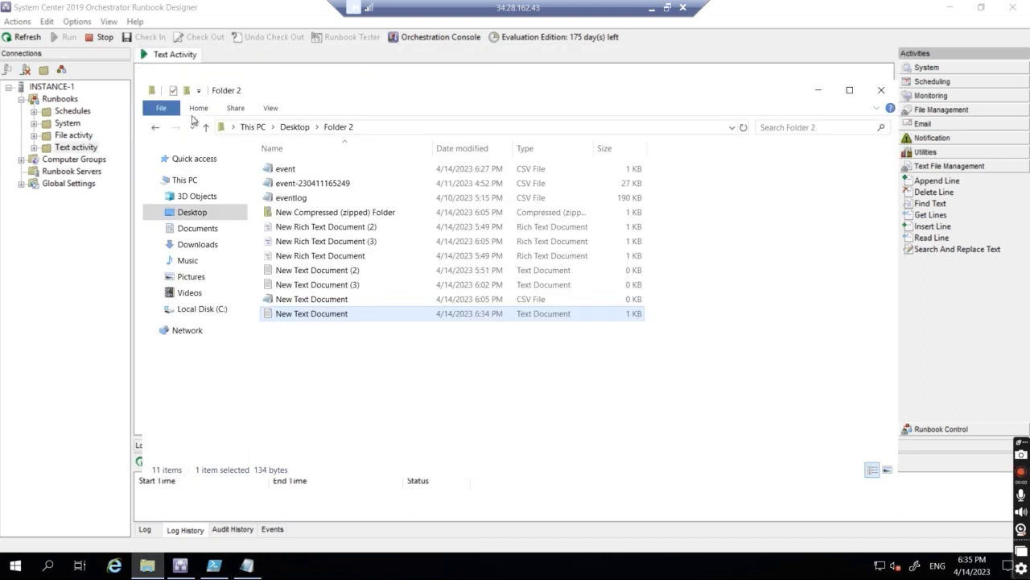
Step: Run the runbook again and confirm New Text Document ends with two 'This is last line' lines
{"action": "left_click", "coordinate": [141, 468]}
{"action": "left_click", "coordinate": [141, 463]}
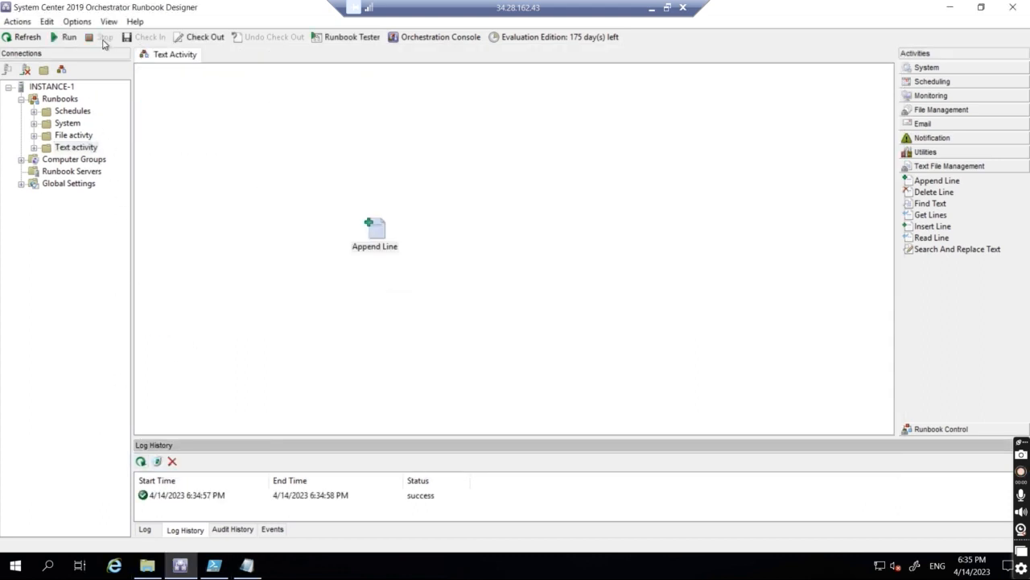
{"action": "left_click", "coordinate": [58, 41]}
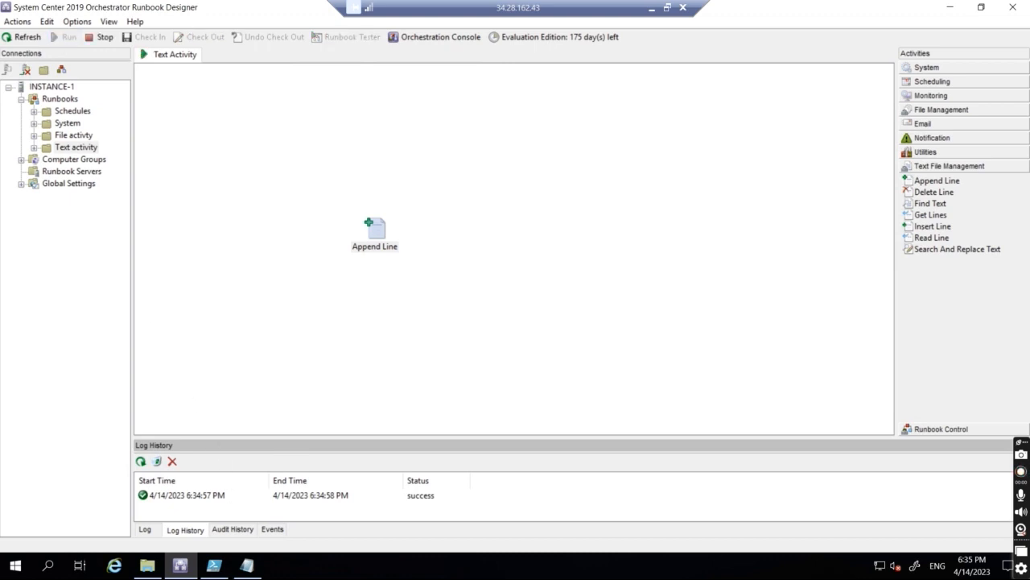
{"action": "left_click", "coordinate": [147, 565]}
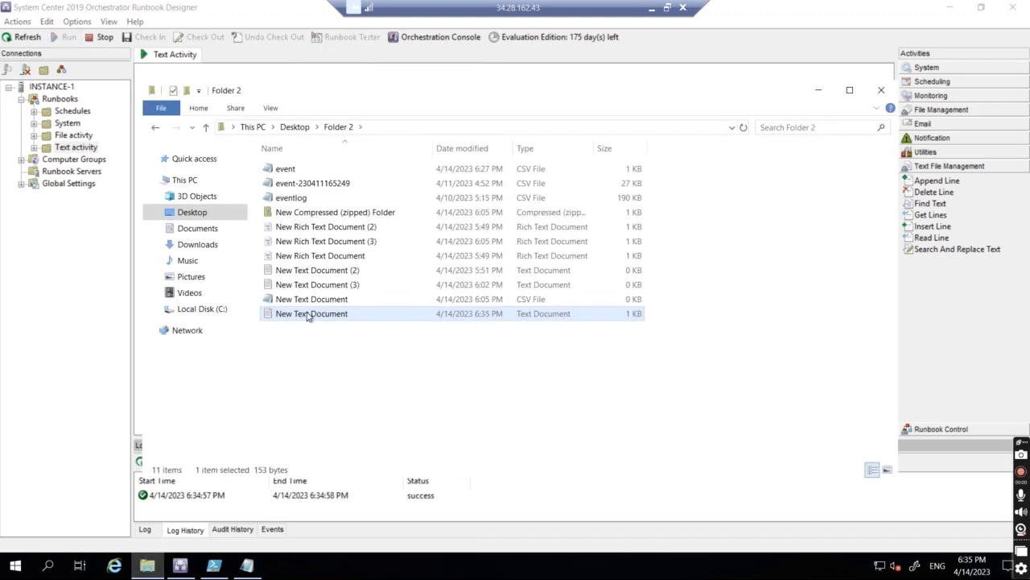
{"action": "double_click", "coordinate": [308, 314]}
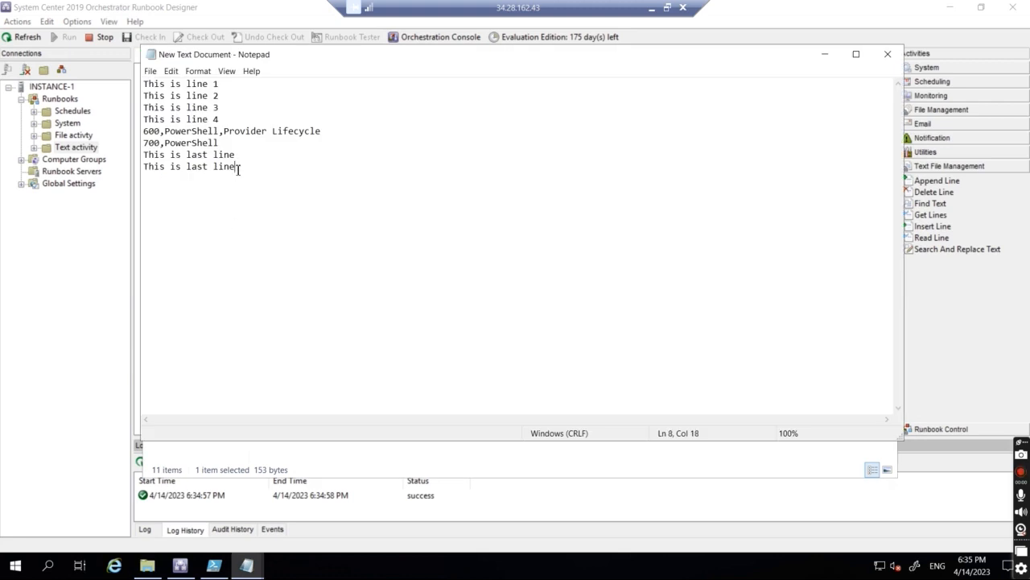
{"action": "left_click", "coordinate": [887, 54]}
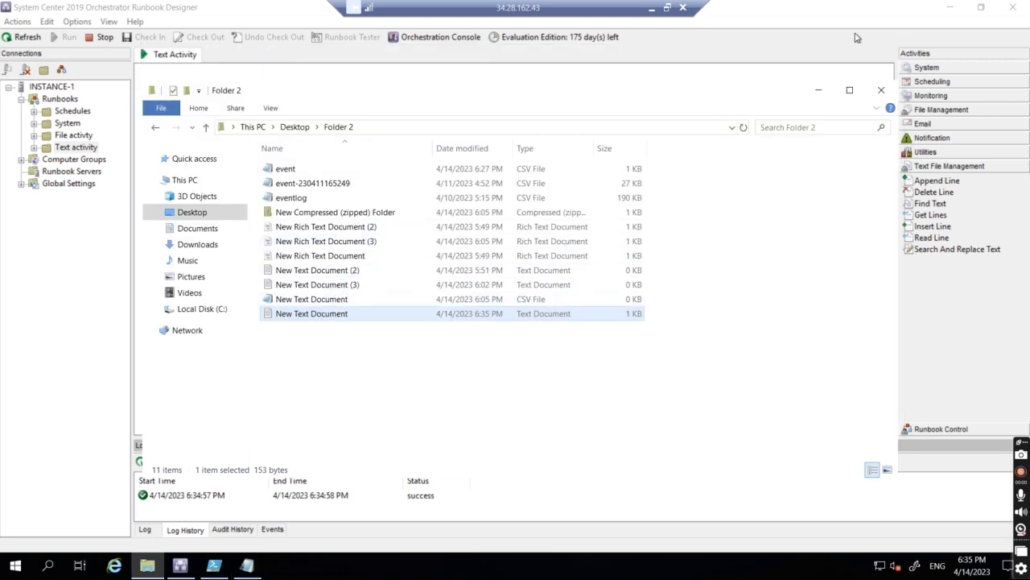
Step: Delete the Append Line activity and add a Delete Line activity to the runbook
{"action": "left_click", "coordinate": [819, 91]}
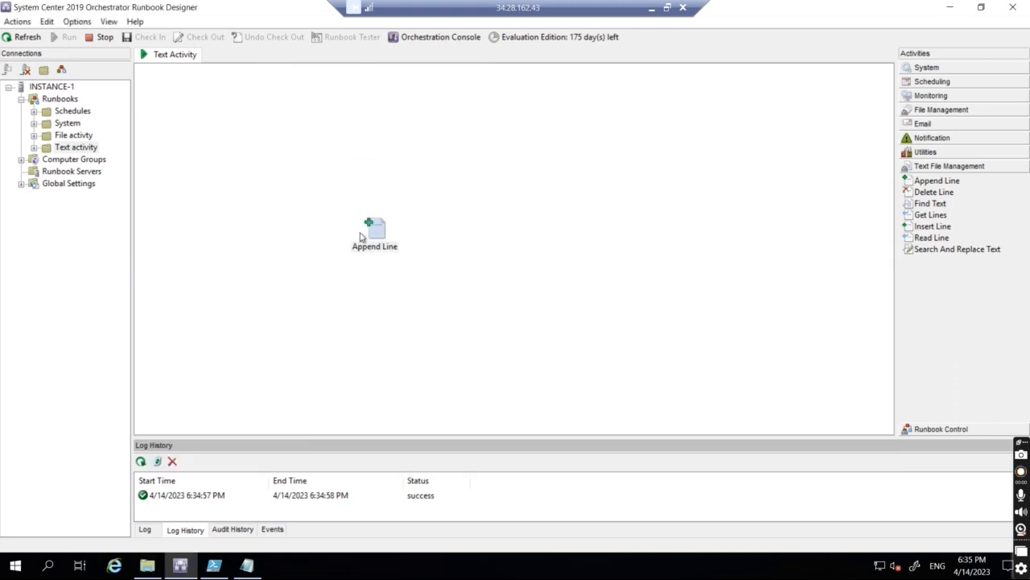
{"action": "right_click", "coordinate": [370, 231]}
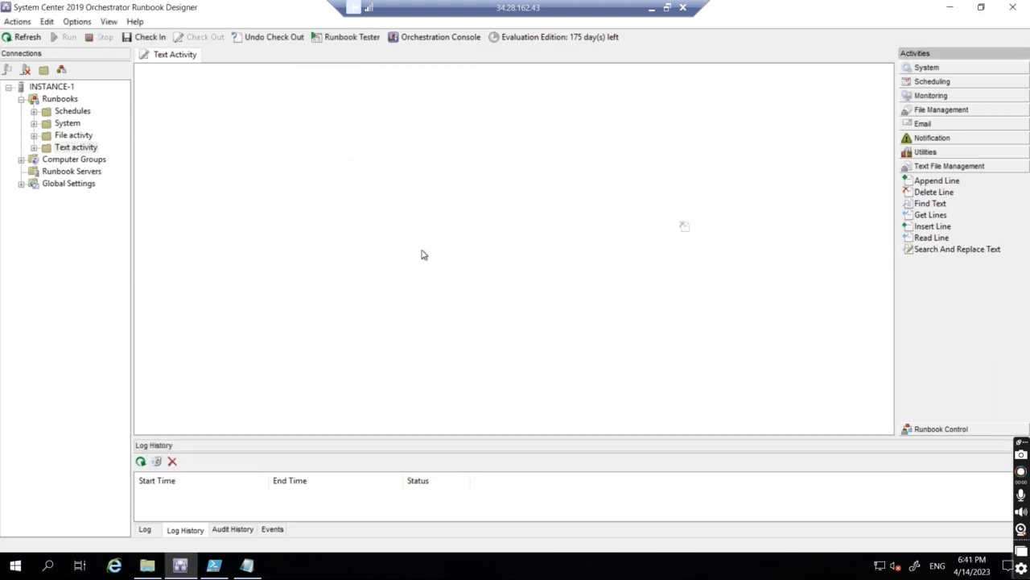
{"action": "left_click_drag", "start_coordinate": [425, 254], "coordinate": [435, 248]}
Step: Set Delete Line to remove line 5 of New Text Document with Auto encoding, then check in and run
{"action": "double_click", "coordinate": [427, 233]}
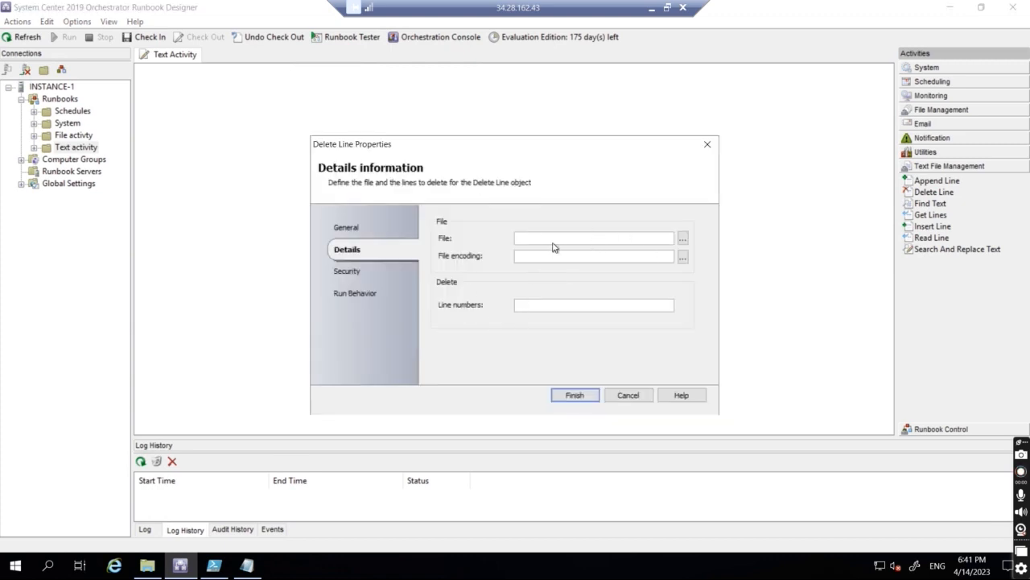
{"action": "left_click", "coordinate": [553, 307]}
{"action": "left_click", "coordinate": [682, 238]}
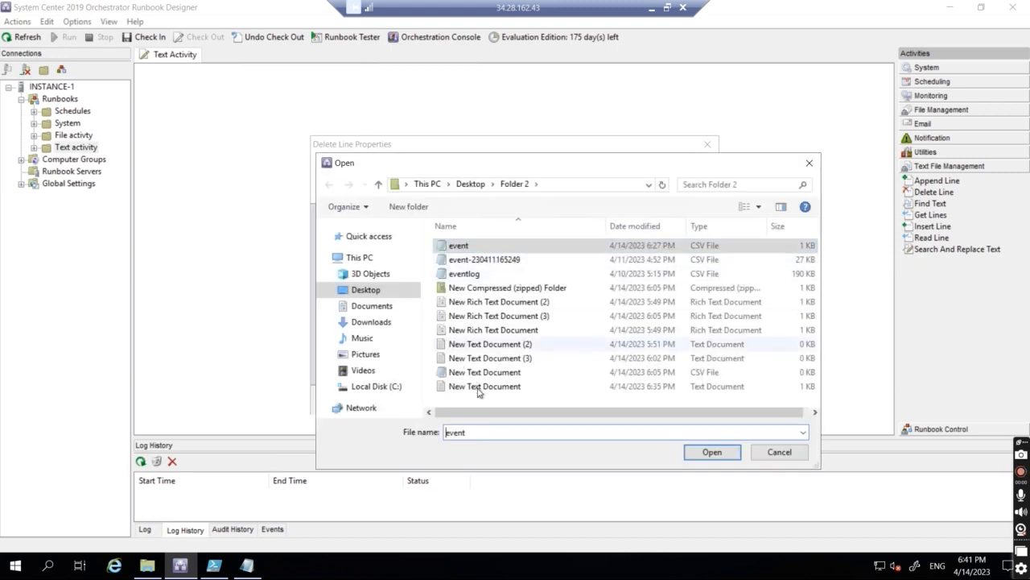
{"action": "double_click", "coordinate": [480, 387]}
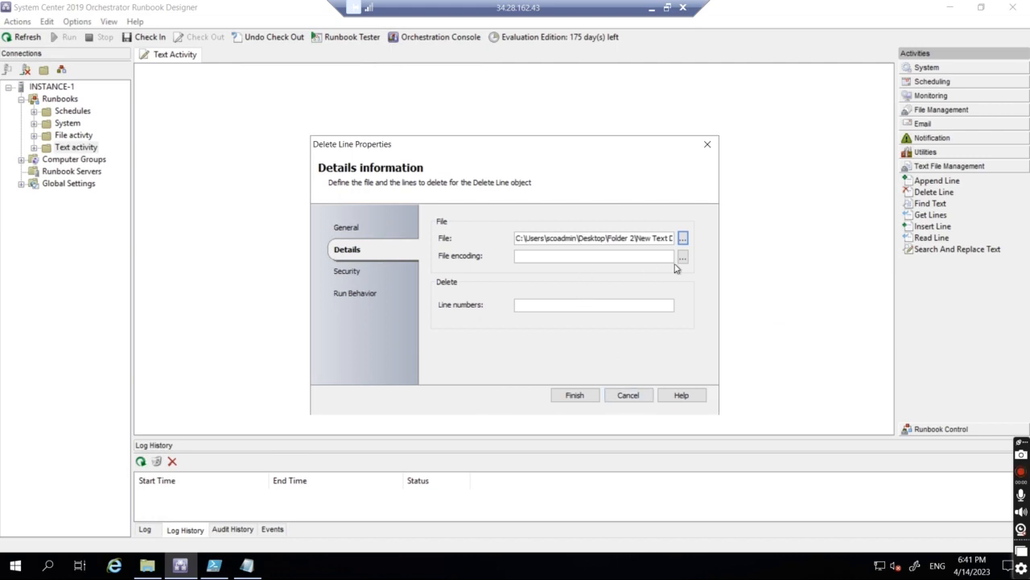
{"action": "left_click", "coordinate": [682, 258]}
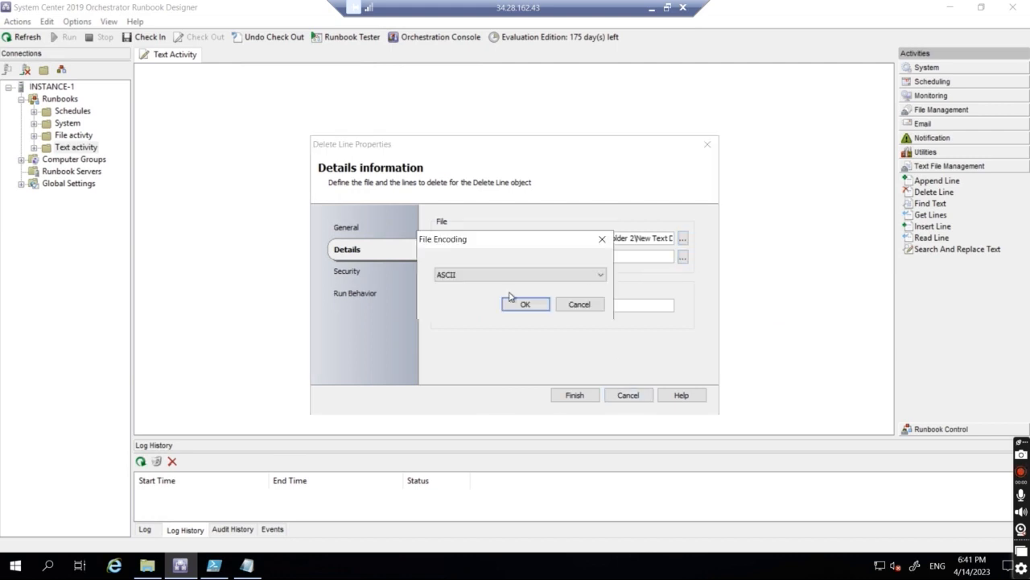
{"action": "left_click", "coordinate": [504, 279]}
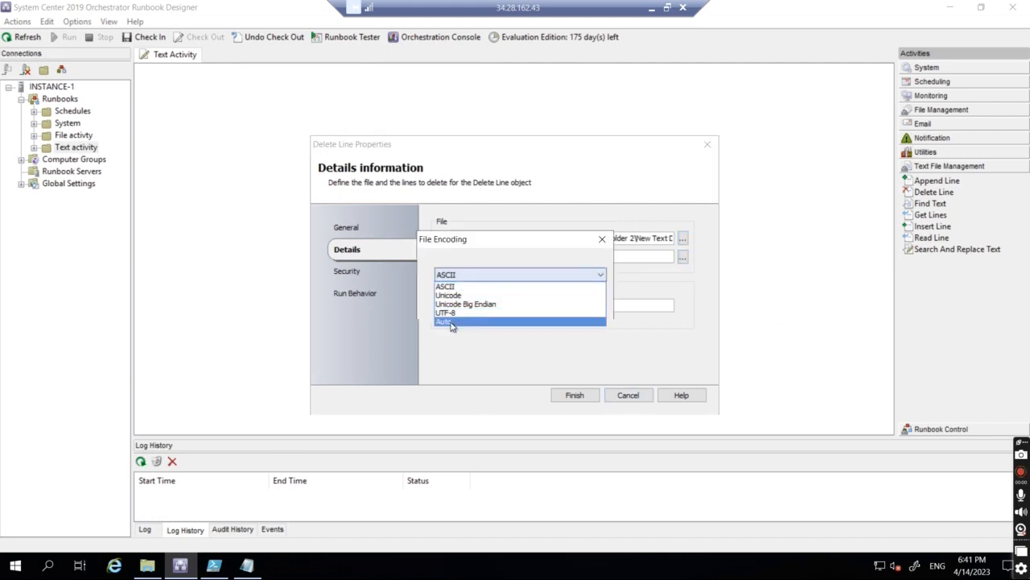
{"action": "left_click", "coordinate": [449, 321]}
{"action": "left_click", "coordinate": [516, 306]}
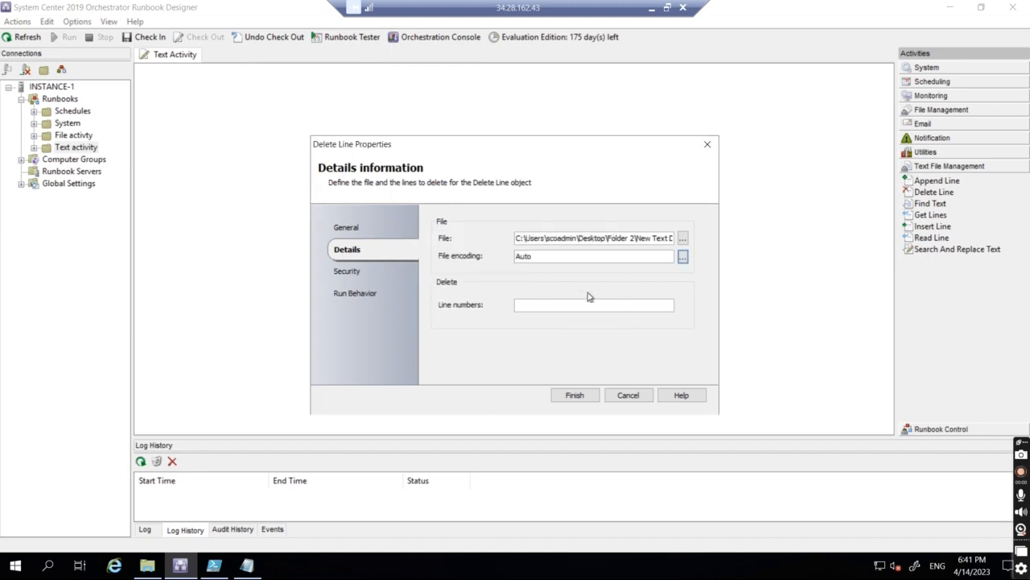
{"action": "left_click", "coordinate": [555, 306]}
{"action": "type", "text": "5"}
{"action": "left_click", "coordinate": [571, 397]}
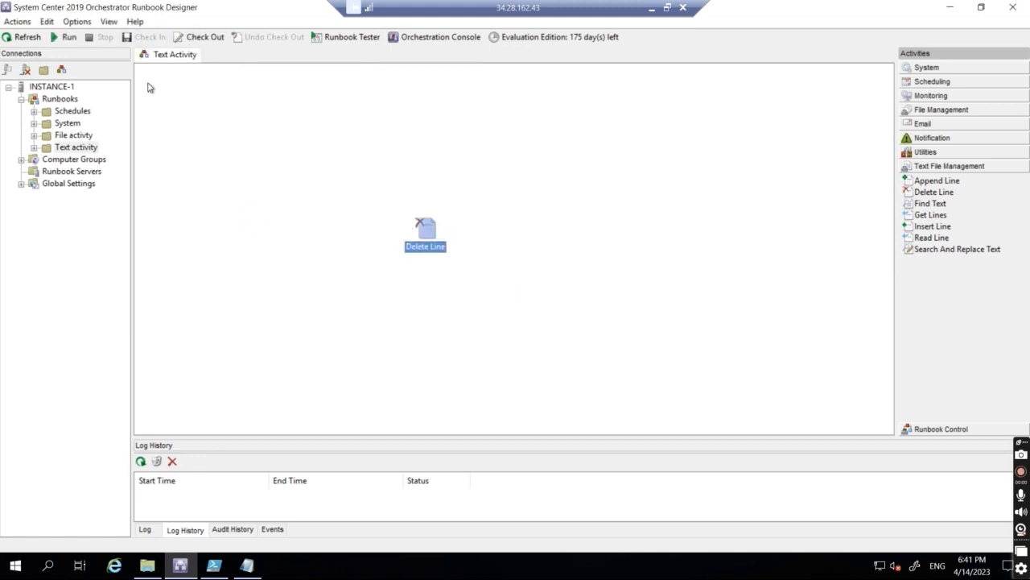
{"action": "left_click", "coordinate": [65, 37]}
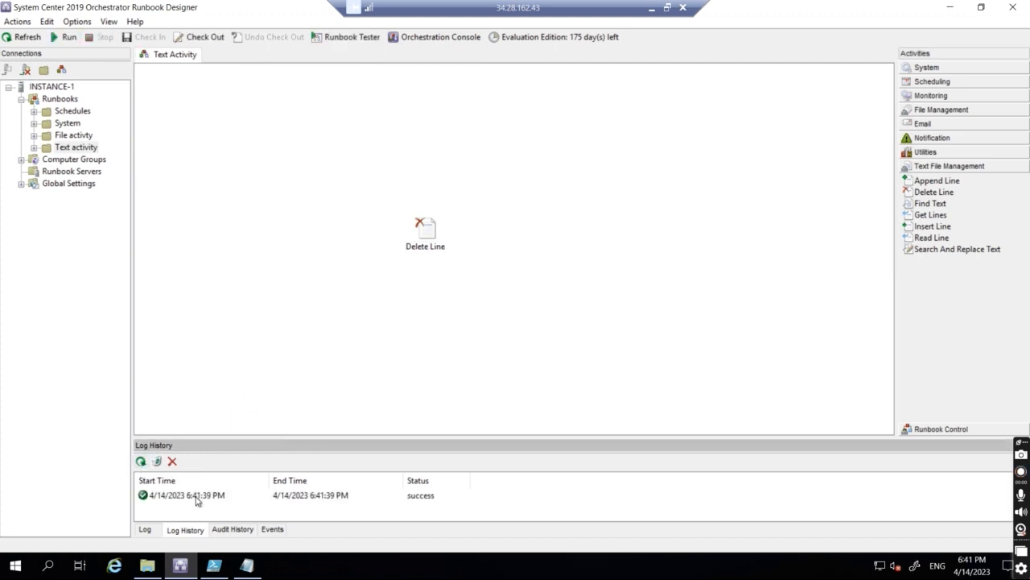
Step: Open the successful run's Delete Line results, check the deleted line's text, and close the details
{"action": "left_click", "coordinate": [197, 497]}
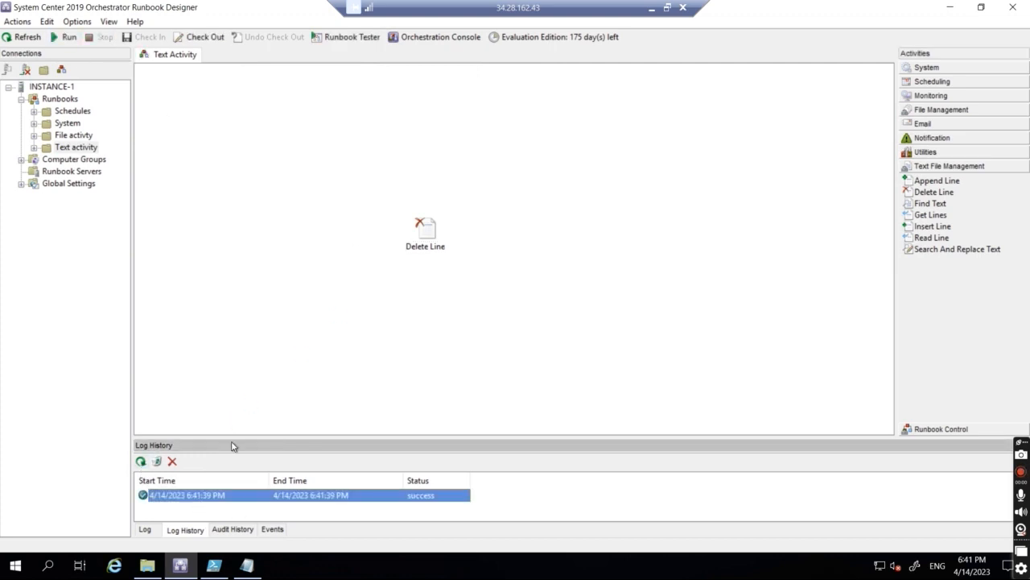
{"action": "double_click", "coordinate": [202, 497]}
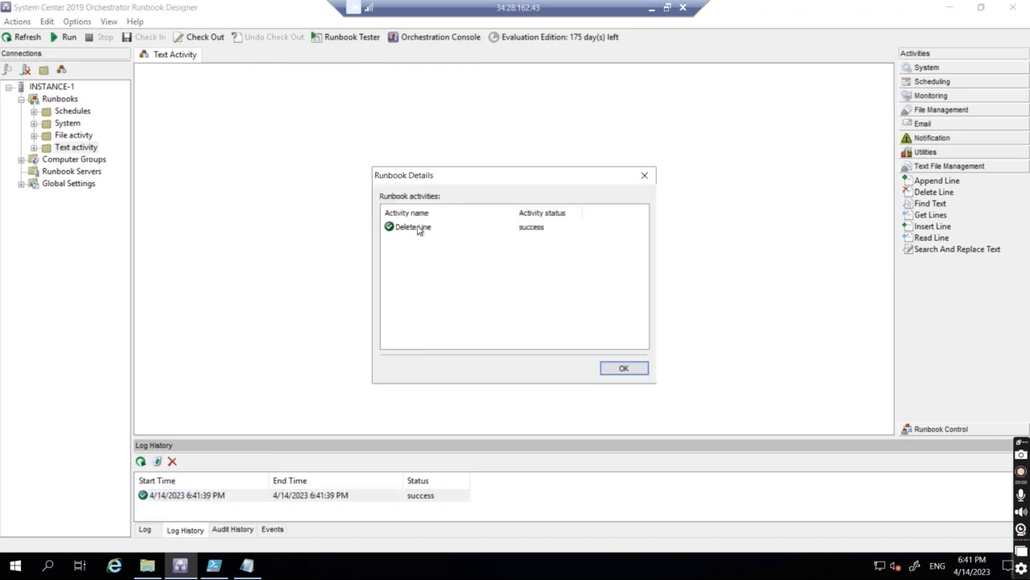
{"action": "double_click", "coordinate": [418, 230]}
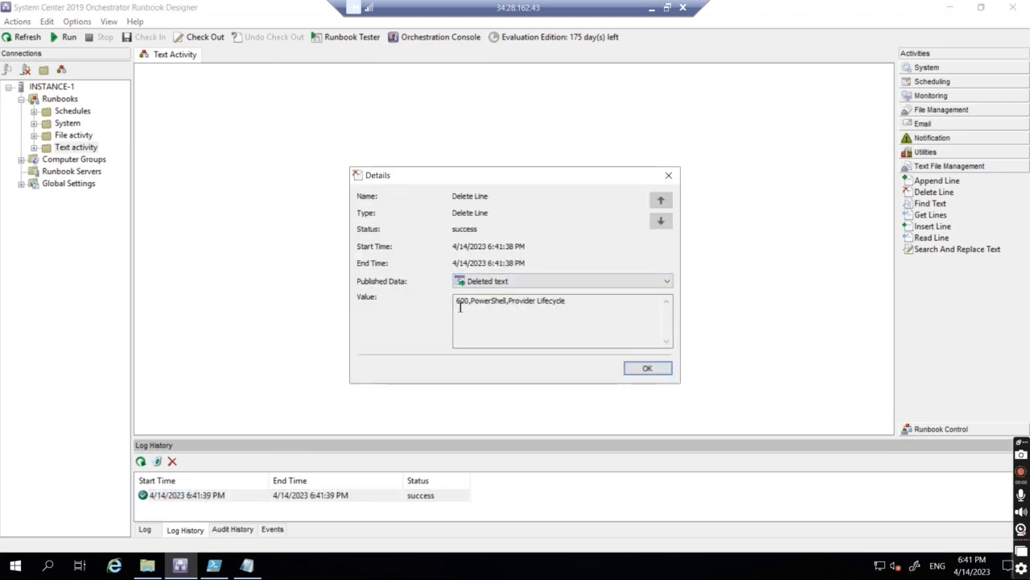
{"action": "mouse_move", "coordinate": [461, 304]}
{"action": "left_mouse_down"}
{"action": "mouse_move", "coordinate": [596, 301]}
{"action": "mouse_move", "coordinate": [452, 300]}
{"action": "left_mouse_up"}
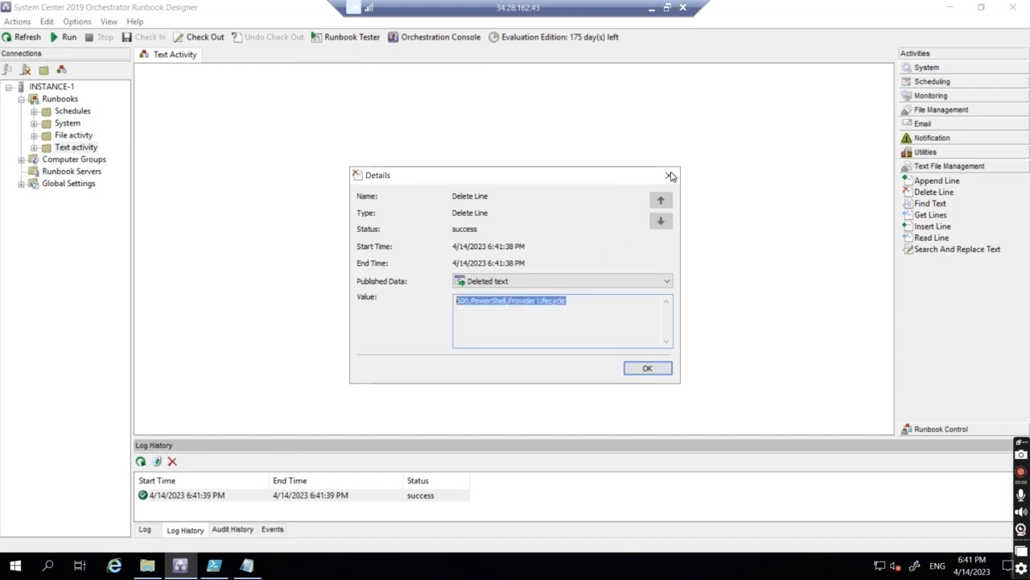
{"action": "key", "text": "Escape"}
{"action": "left_click", "coordinate": [642, 175]}
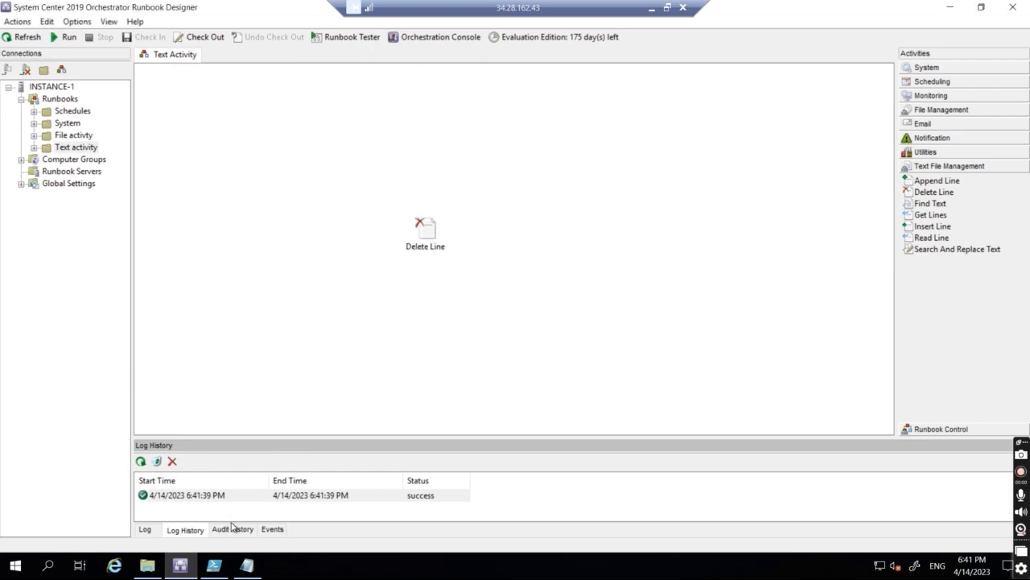
Step: Reopen New Text Document to confirm line 5 is gone, add a line after 700,PowerShell, and add Find Text
{"action": "left_click", "coordinate": [247, 567]}
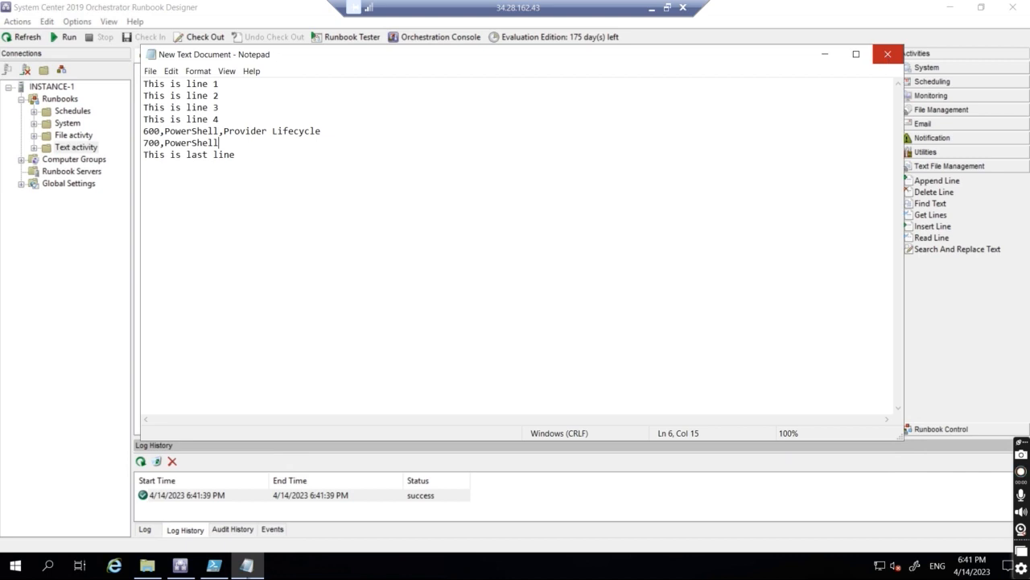
{"action": "left_click", "coordinate": [887, 54]}
{"action": "left_click", "coordinate": [146, 567]}
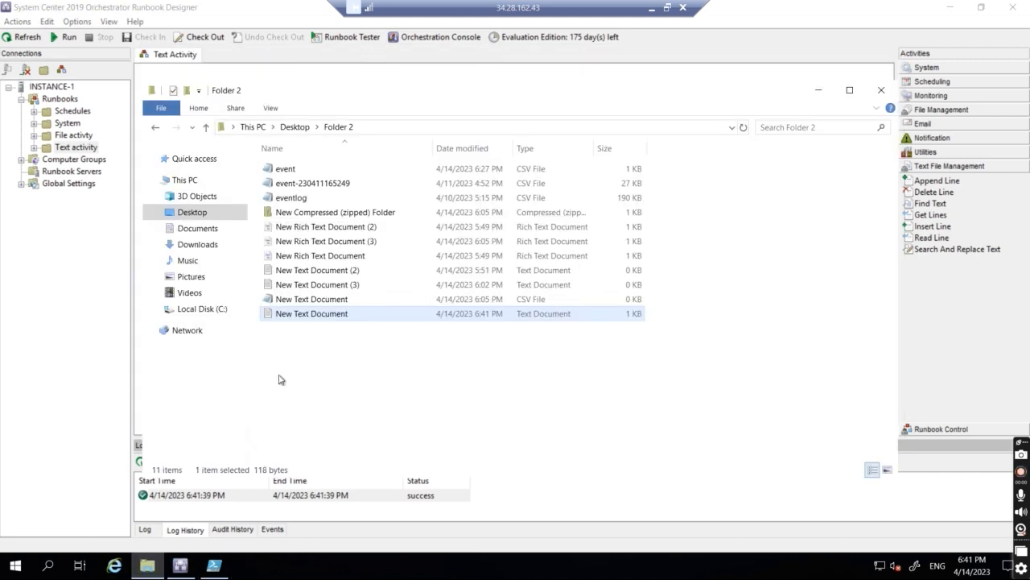
{"action": "double_click", "coordinate": [306, 314]}
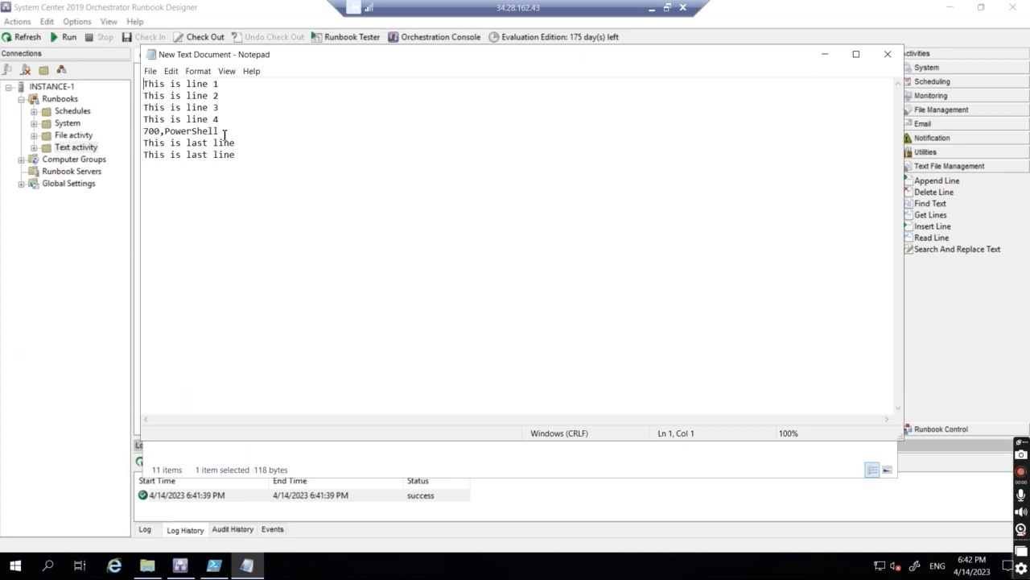
{"action": "key", "text": "Return"}
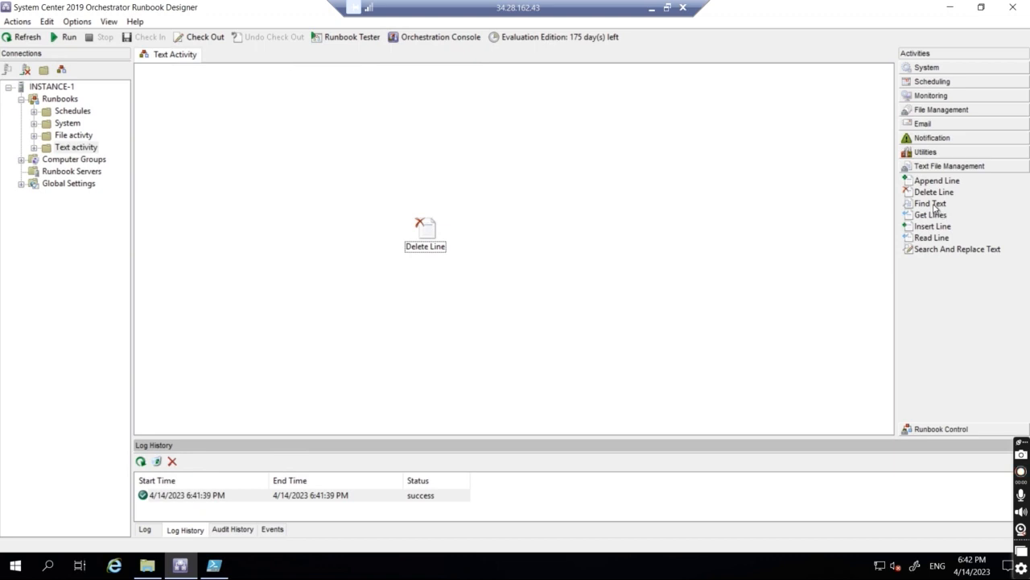
{"action": "left_click_drag", "start_coordinate": [934, 208], "coordinate": [432, 242]}
Step: Confirm checking out the runbook and delete the Delete Line activity
{"action": "left_click", "coordinate": [527, 322]}
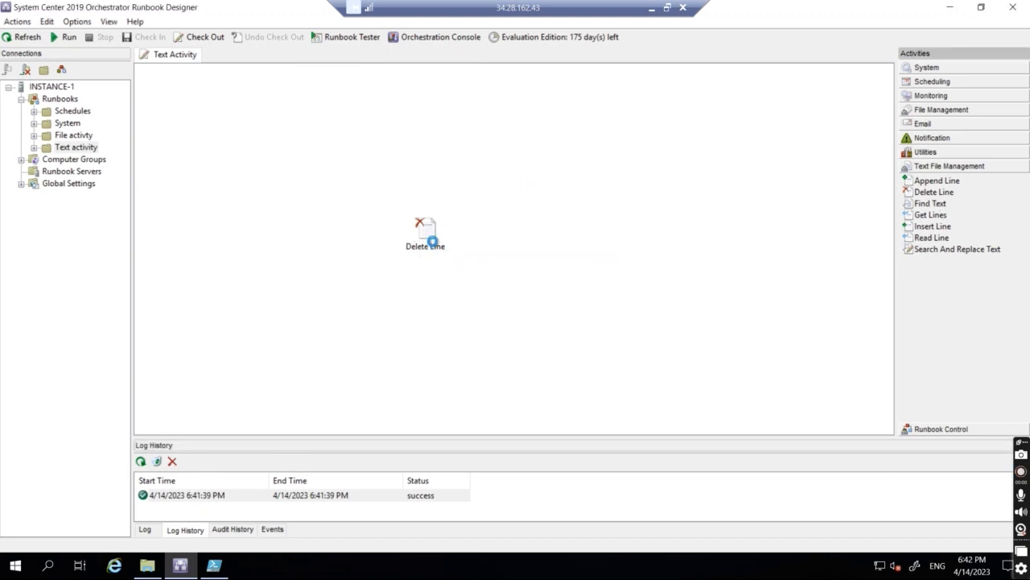
{"action": "right_click", "coordinate": [431, 241]}
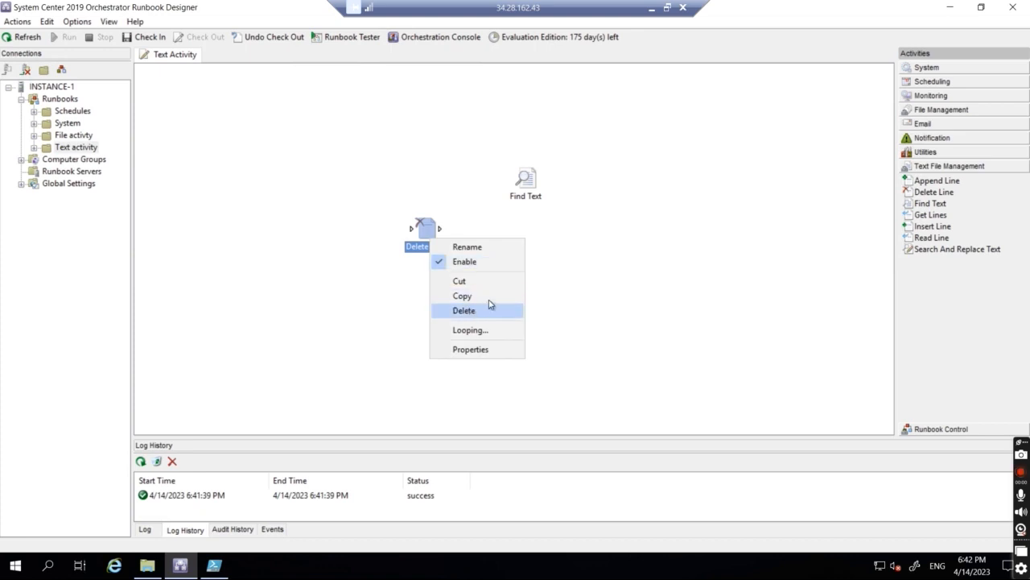
{"action": "left_click", "coordinate": [488, 309]}
{"action": "left_click", "coordinate": [561, 327]}
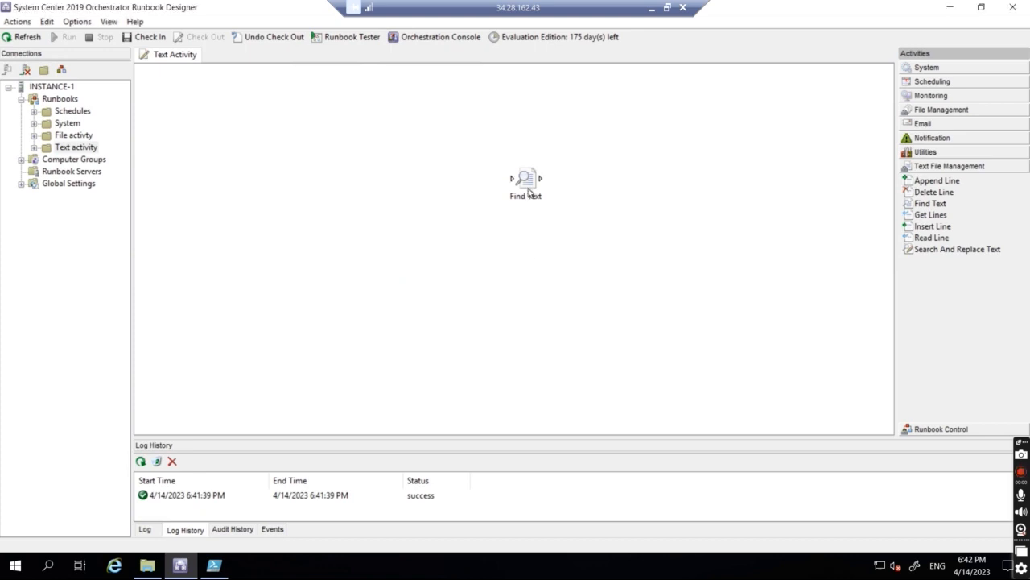
Step: Set Find Text to search New Text Document for 'line' using Auto encoding
{"action": "double_click", "coordinate": [525, 179]}
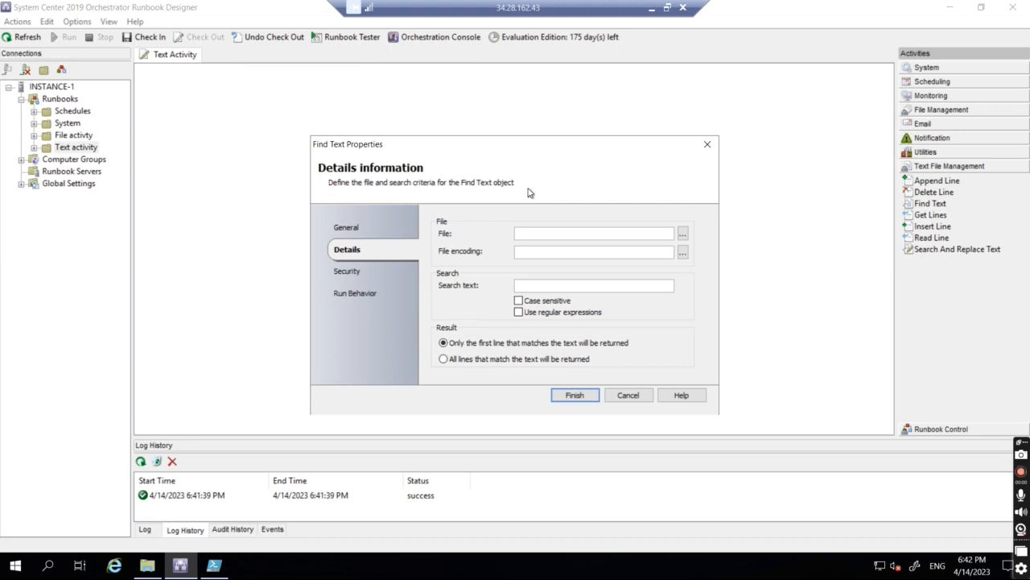
{"action": "left_click", "coordinate": [683, 233]}
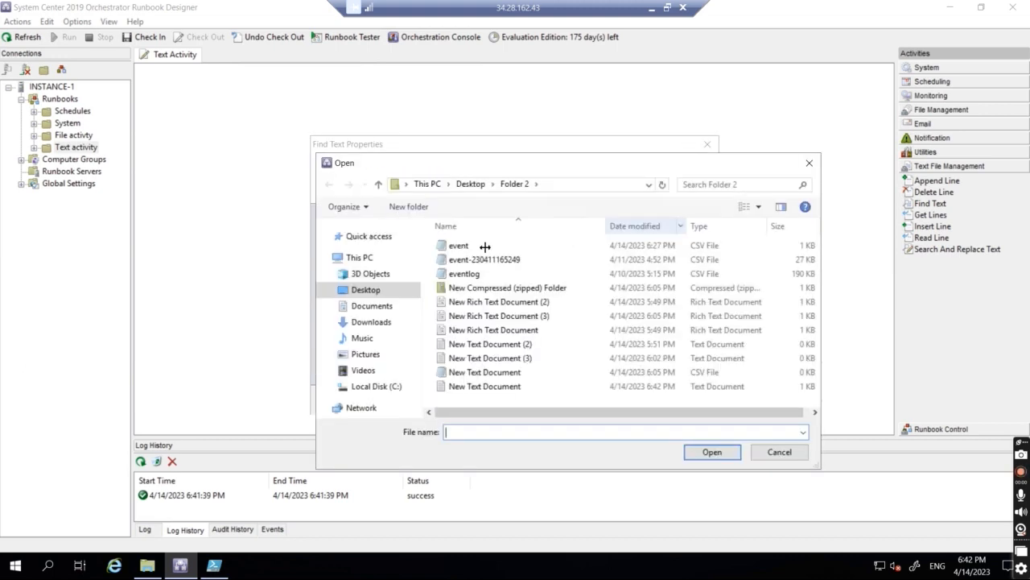
{"action": "double_click", "coordinate": [463, 386]}
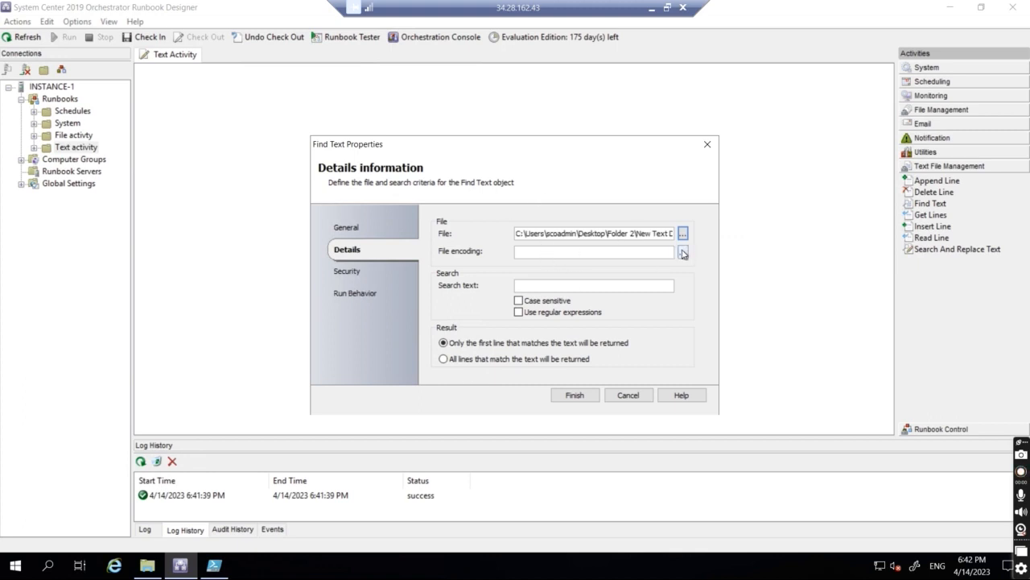
{"action": "left_click", "coordinate": [683, 252]}
{"action": "left_click", "coordinate": [486, 275]}
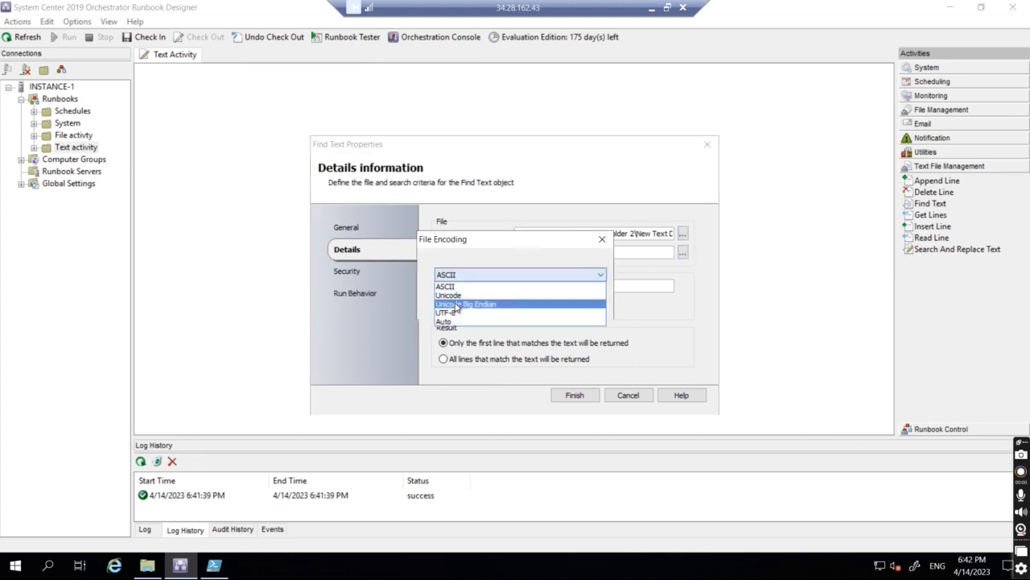
{"action": "left_click", "coordinate": [445, 322]}
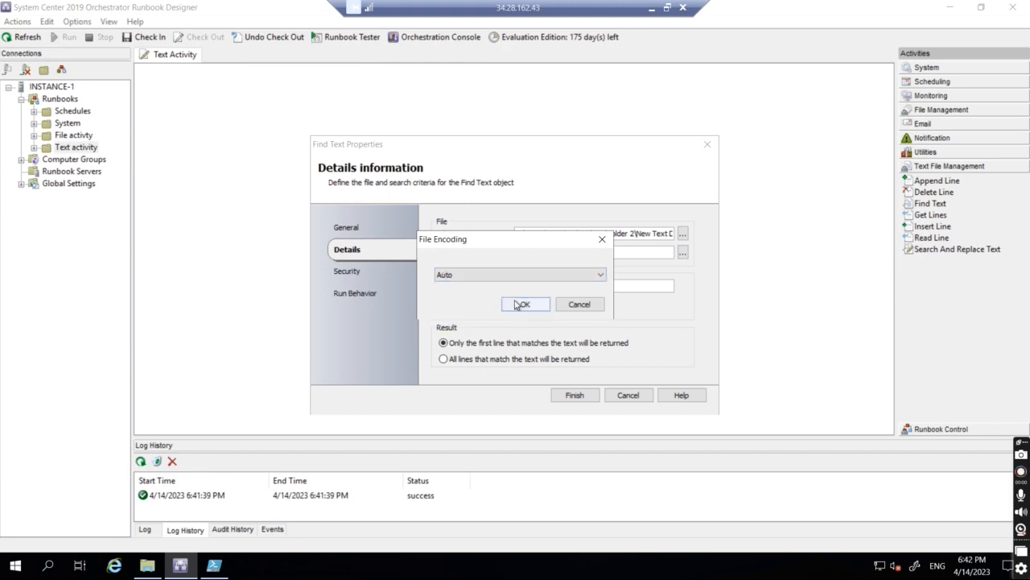
{"action": "left_click", "coordinate": [520, 304]}
{"action": "left_click", "coordinate": [533, 284]}
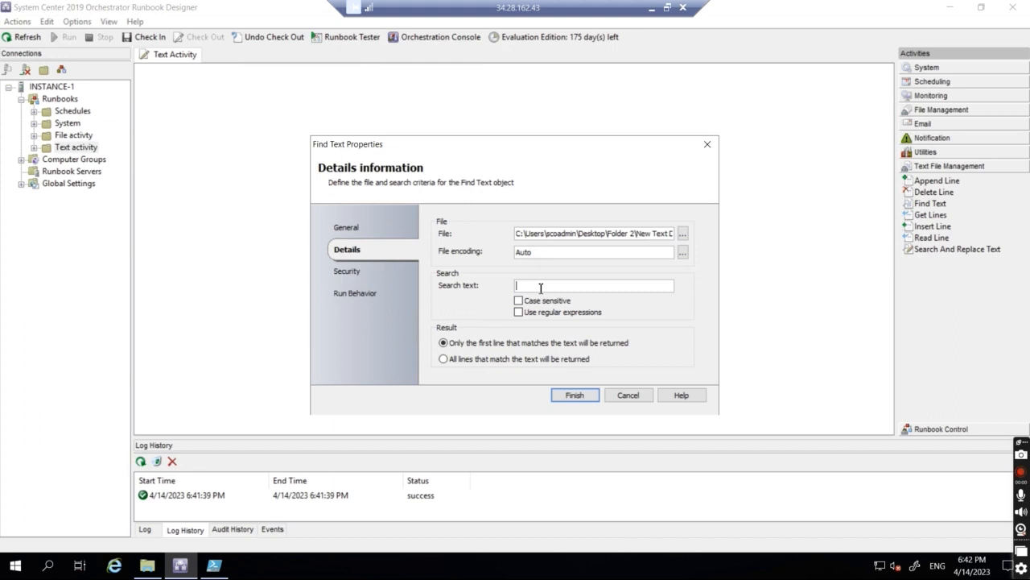
{"action": "type", "text": "ine"}
{"action": "left_click", "coordinate": [574, 395]}
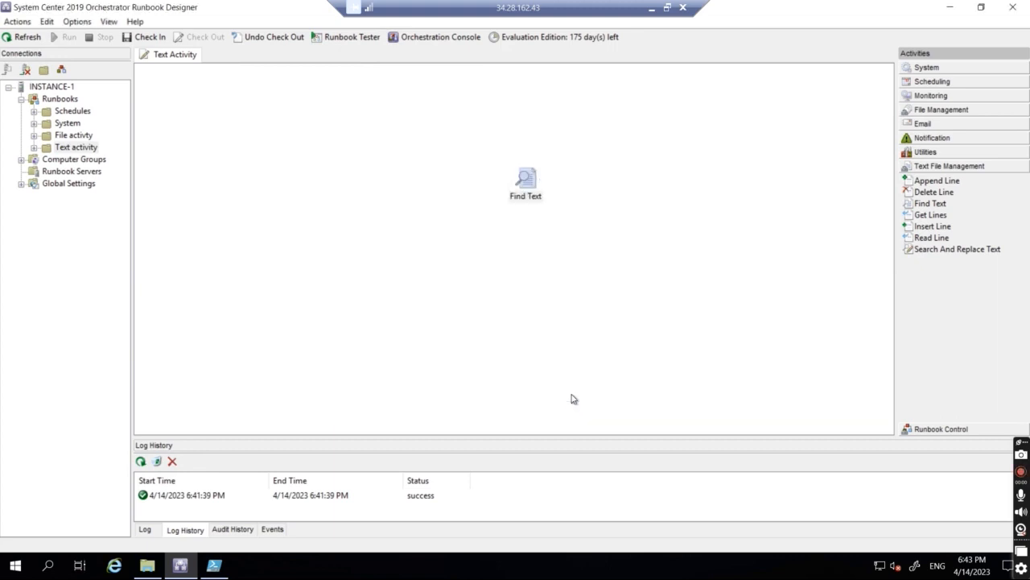
Step: Review the lines containing 'line' in New Text Document, then reopen the Find Text settings
{"action": "left_click", "coordinate": [160, 570]}
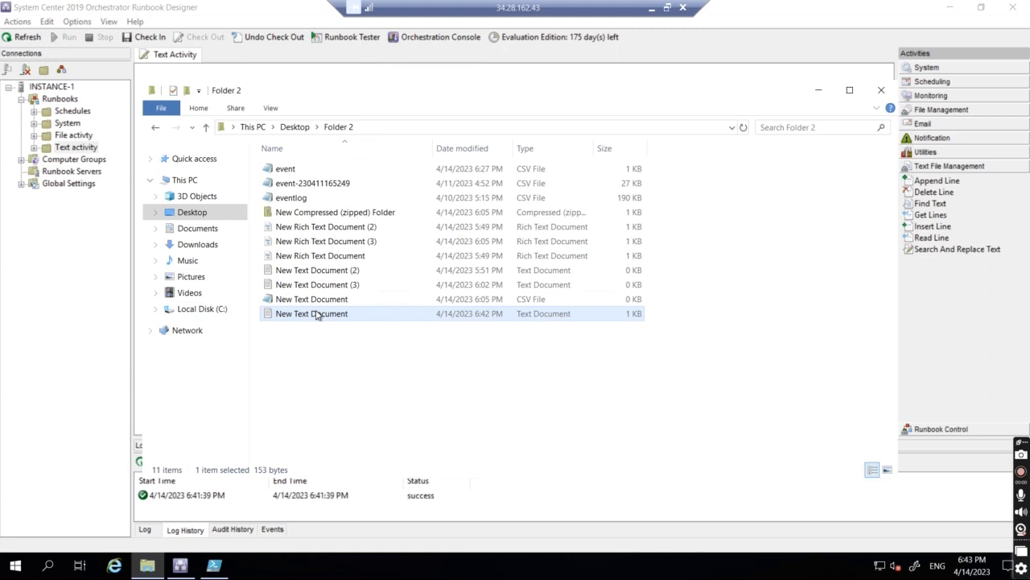
{"action": "double_click", "coordinate": [316, 313]}
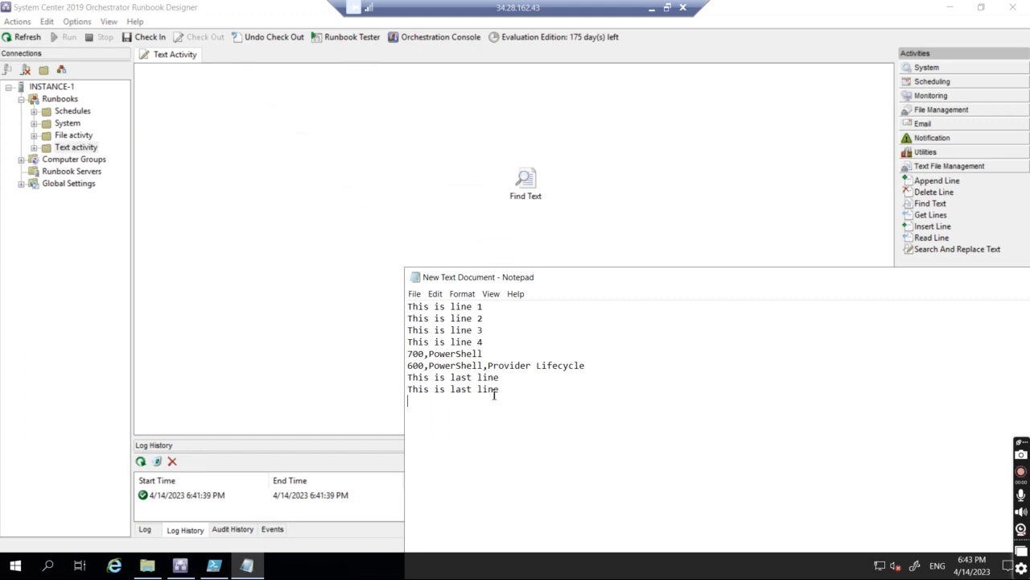
{"action": "double_click", "coordinate": [526, 179]}
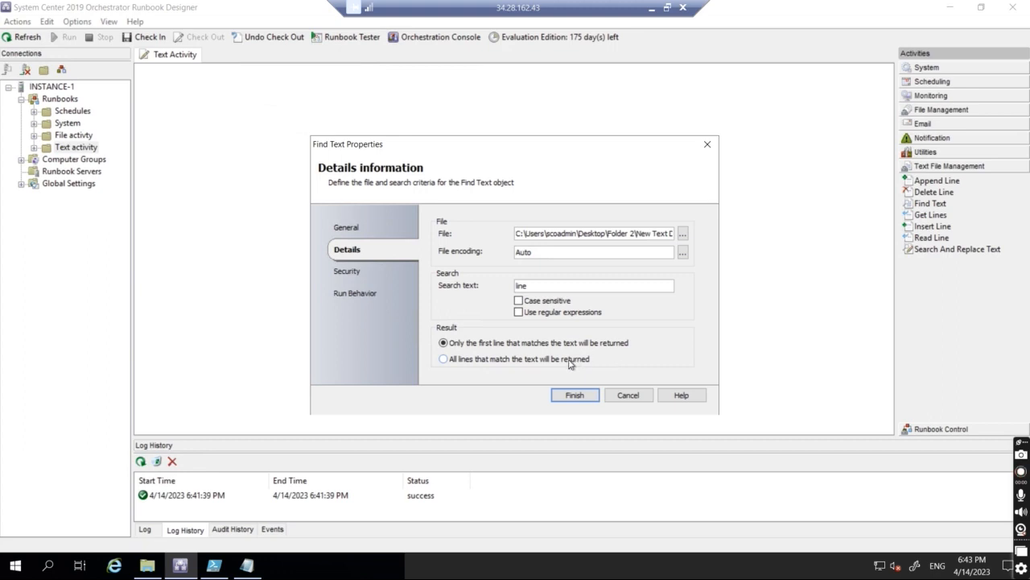
Step: Switch Find Text to return all matching lines, then check in and run the runbook
{"action": "double_click", "coordinate": [515, 285]}
{"action": "left_click", "coordinate": [442, 359]}
{"action": "left_click", "coordinate": [575, 395]}
{"action": "left_click", "coordinate": [147, 37]}
{"action": "left_click", "coordinate": [51, 40]}
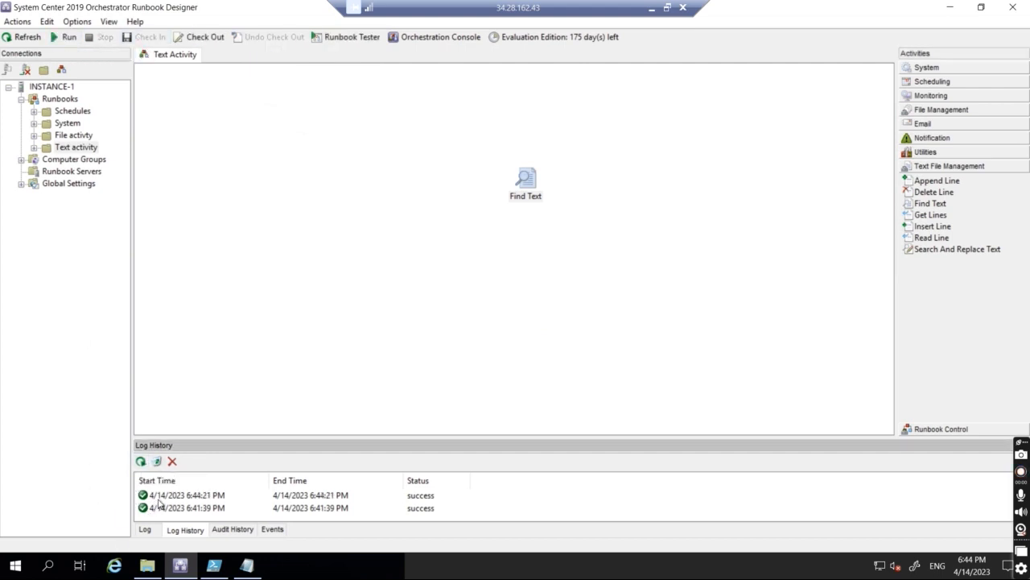
Step: Open the latest run's Find Text results and confirm the All lines setting was used
{"action": "double_click", "coordinate": [159, 496]}
{"action": "double_click", "coordinate": [414, 229]}
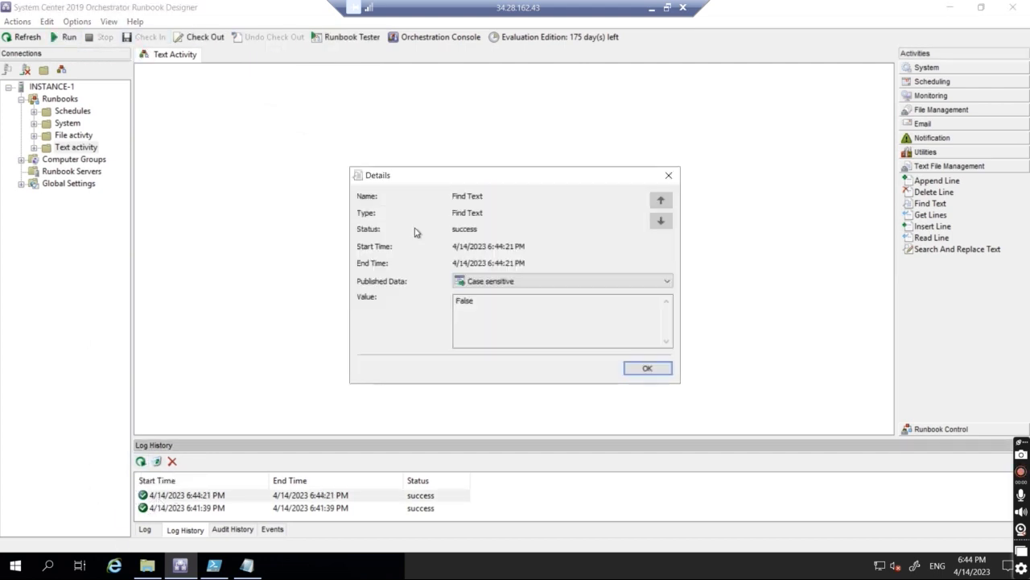
{"action": "left_click", "coordinate": [511, 281]}
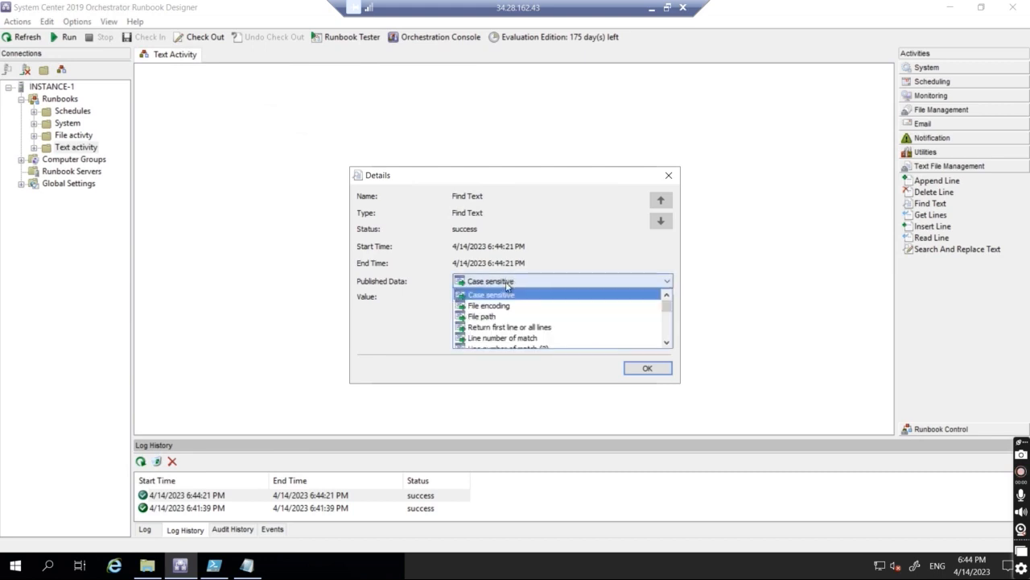
{"action": "left_click", "coordinate": [488, 329]}
{"action": "left_click_drag", "start_coordinate": [451, 299], "coordinate": [502, 297]}
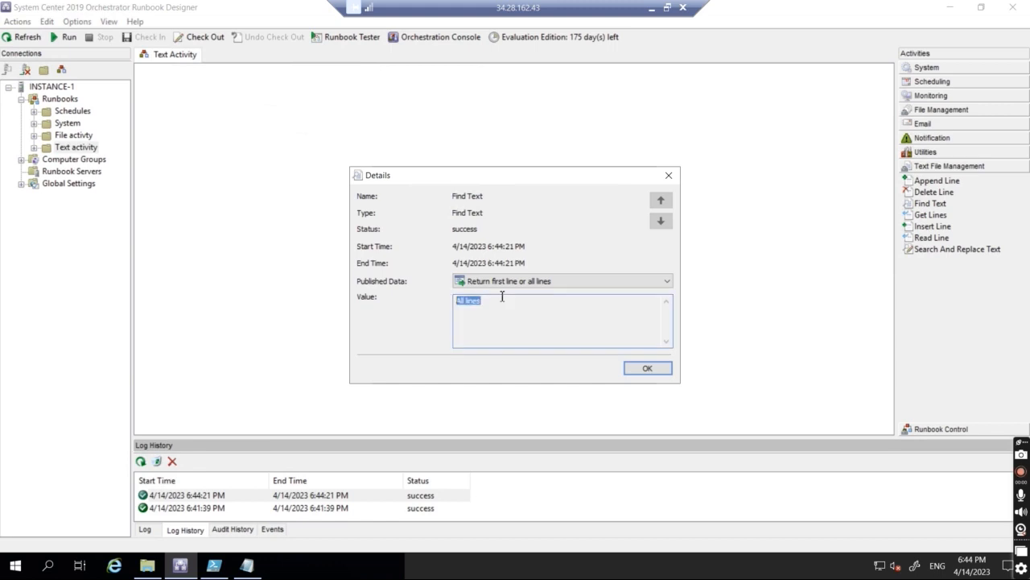
Step: Check the match line numbers, matched text and original lines, then close the details
{"action": "left_click", "coordinate": [514, 282]}
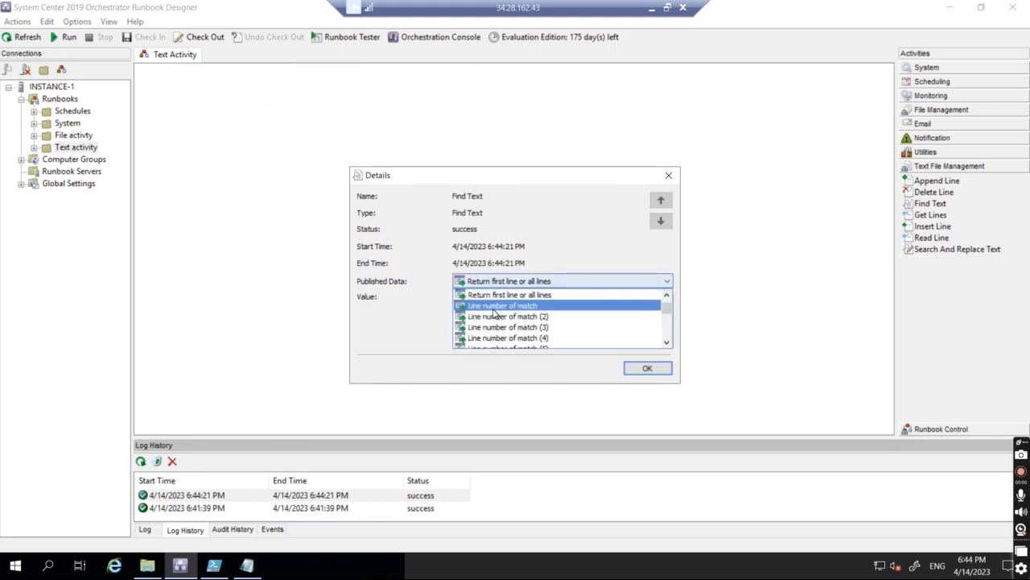
{"action": "left_click", "coordinate": [493, 316]}
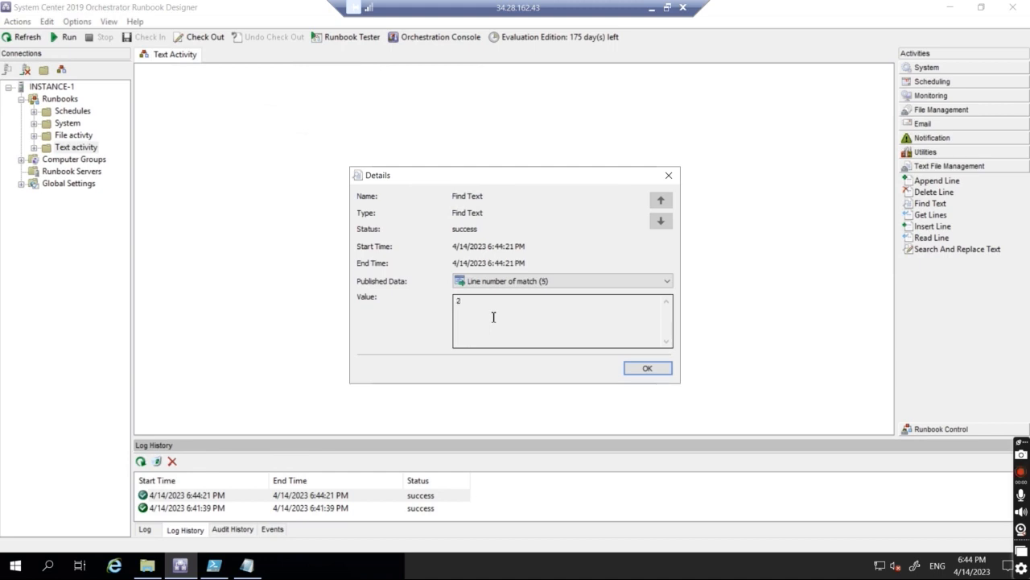
{"action": "key", "text": "Down"}
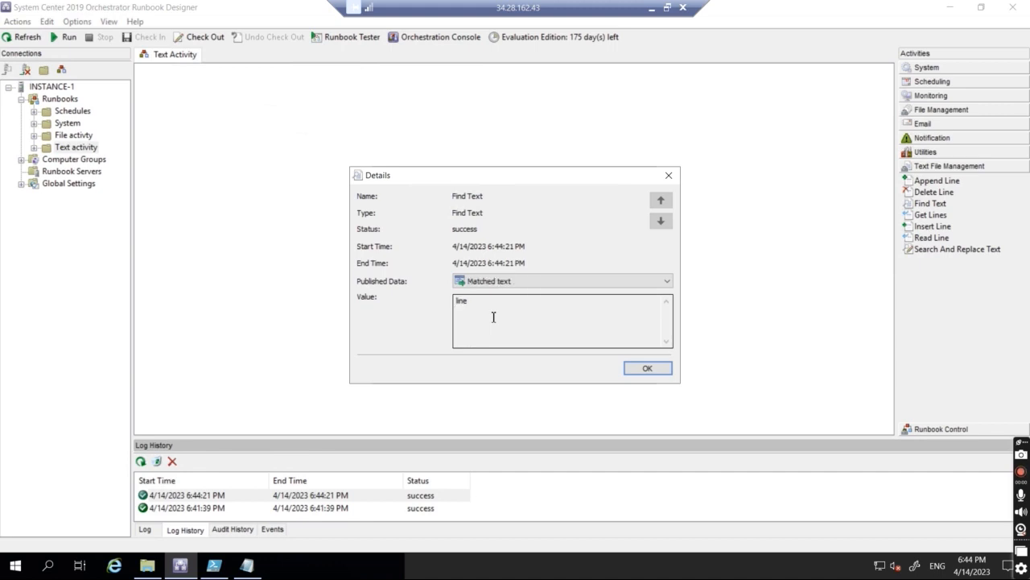
{"action": "key", "text": "Down"}
{"action": "key", "text": "Down"}
{"action": "key", "text": "Down"}
{"action": "key", "text": "Down"}
{"action": "key", "text": "Up"}
{"action": "key", "text": "Down"}
{"action": "key", "text": "Down"}
{"action": "key", "text": "Down"}
{"action": "key", "text": "Down"}
{"action": "key", "text": "Down"}
{"action": "key", "text": "Down"}
{"action": "left_click", "coordinate": [667, 176]}
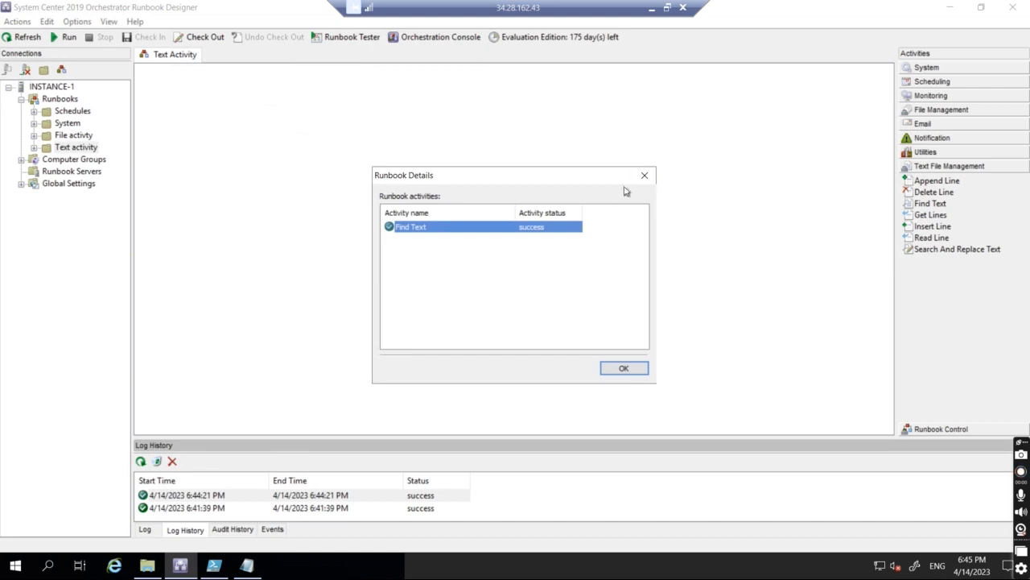
Step: Change the Find Text search text to 'Line' and confirm checking out the runbook
{"action": "left_click", "coordinate": [644, 176]}
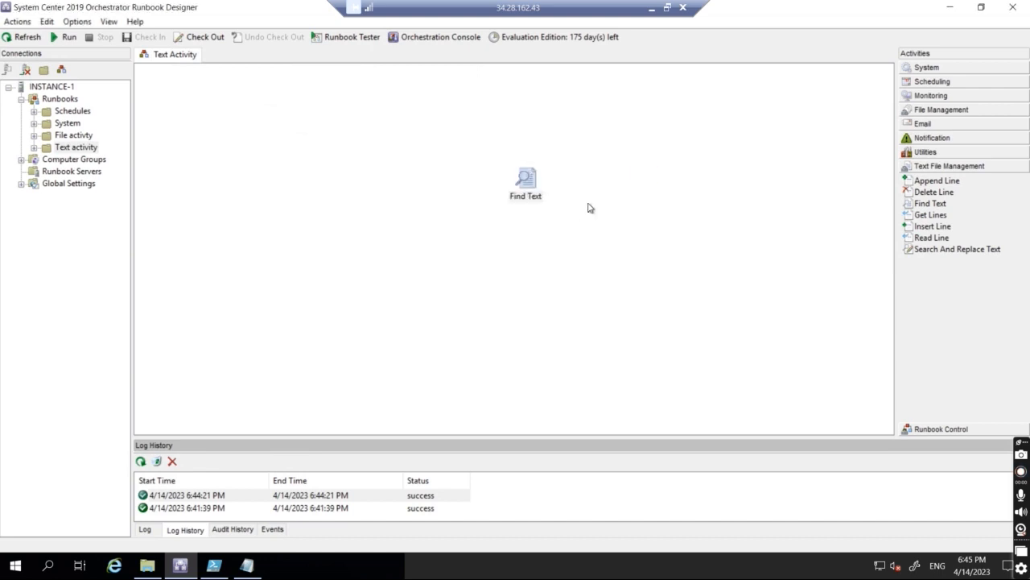
{"action": "double_click", "coordinate": [530, 180]}
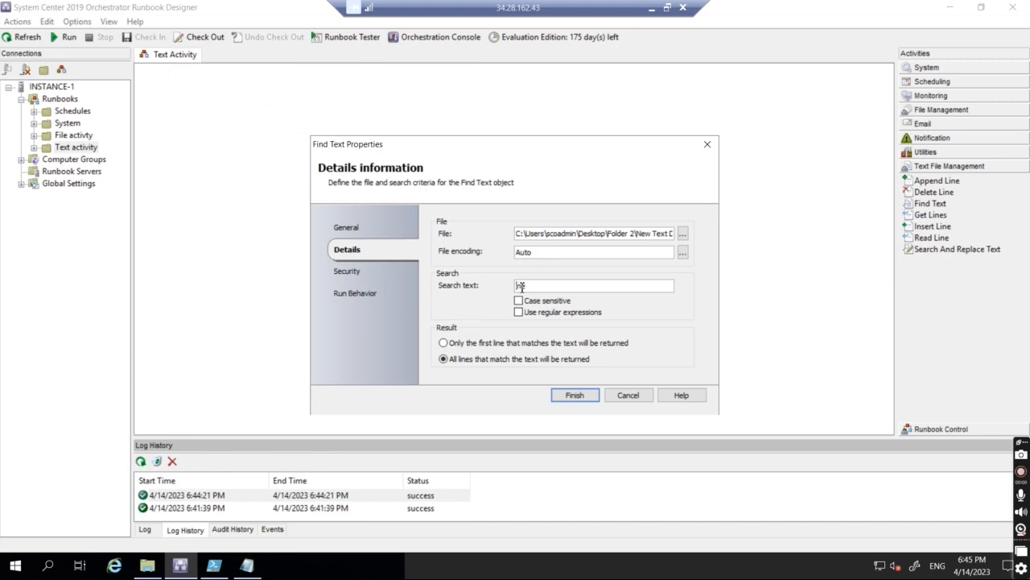
{"action": "type", "text": "Line"}
{"action": "left_click", "coordinate": [569, 396]}
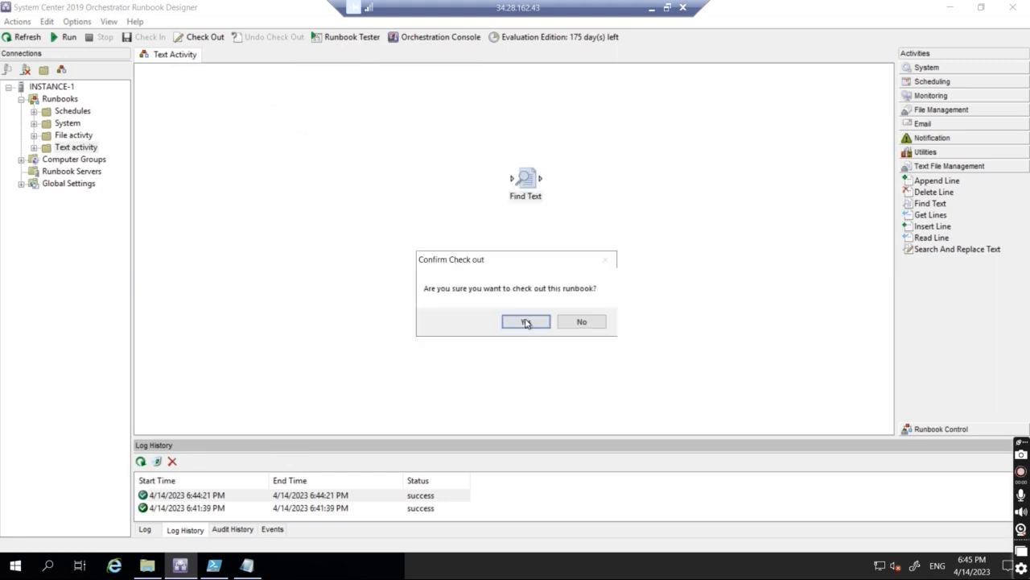
{"action": "left_click", "coordinate": [525, 322]}
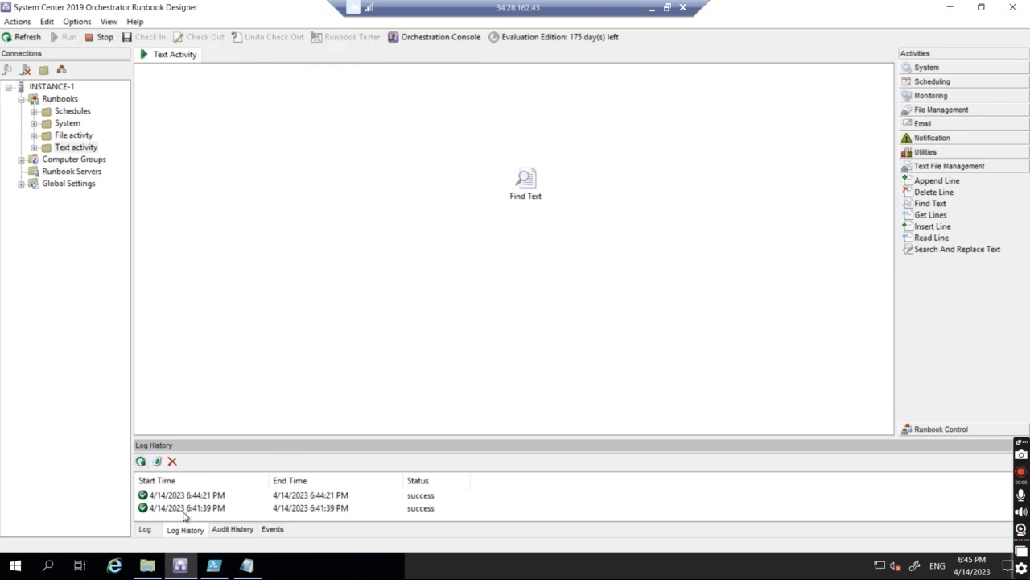
Step: Refresh the log and confirm the newest Find Text run reports Case sensitive False
{"action": "left_click", "coordinate": [141, 462]}
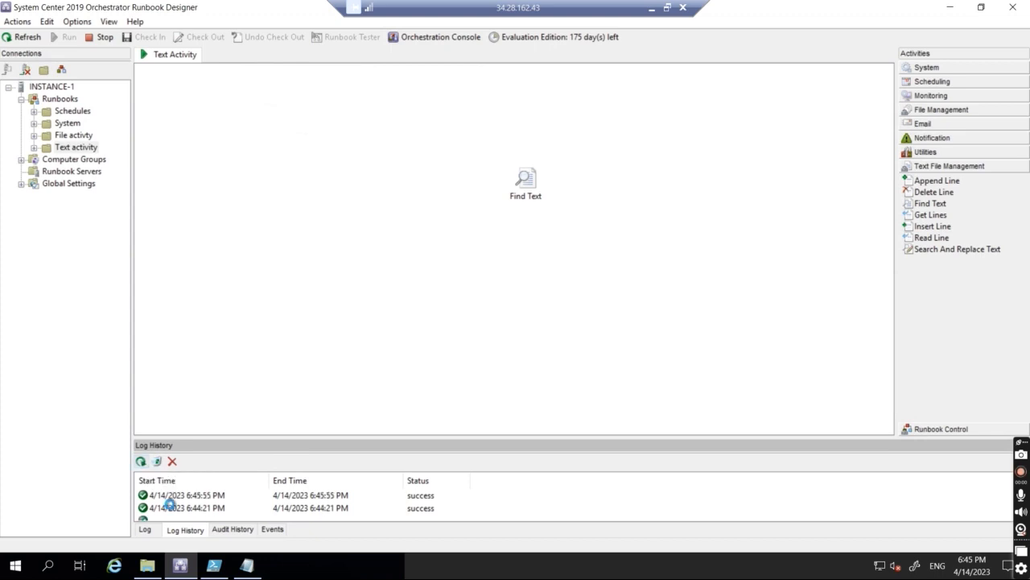
{"action": "double_click", "coordinate": [180, 497]}
{"action": "double_click", "coordinate": [414, 226]}
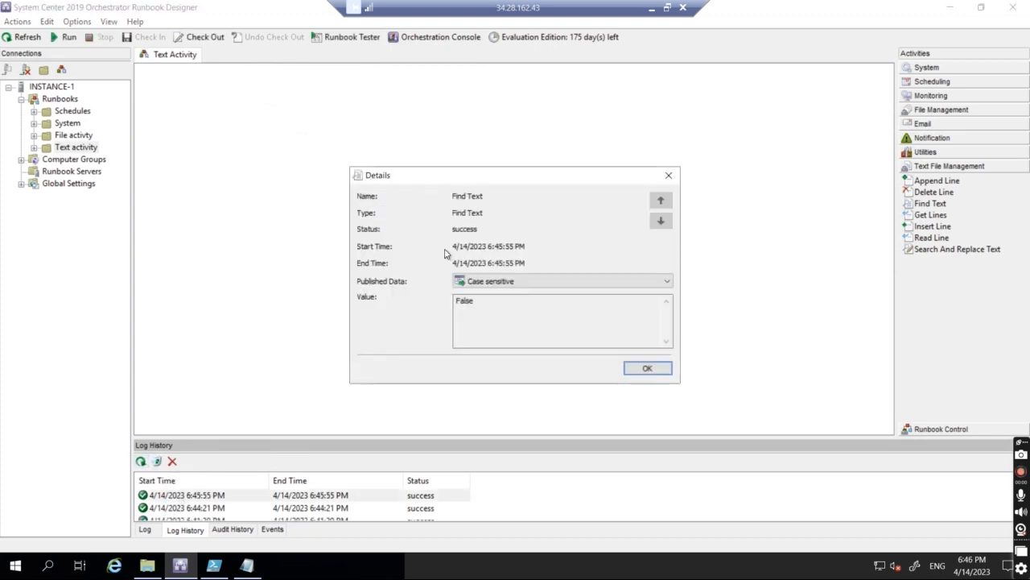
{"action": "left_click", "coordinate": [509, 283]}
{"action": "scroll", "coordinate": [492, 338], "scroll_direction": "down", "scroll_amount": 5}
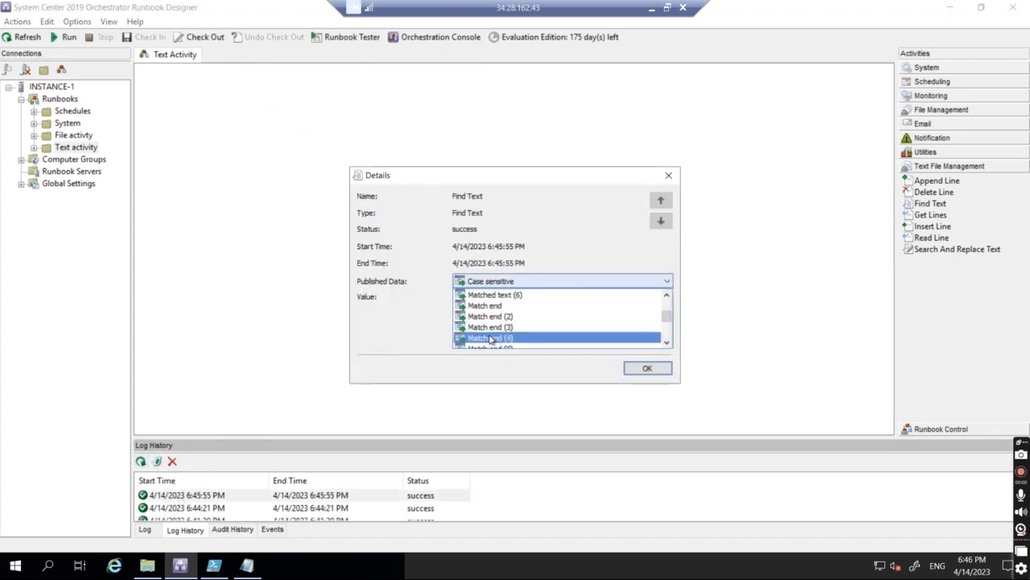
{"action": "left_click", "coordinate": [669, 177]}
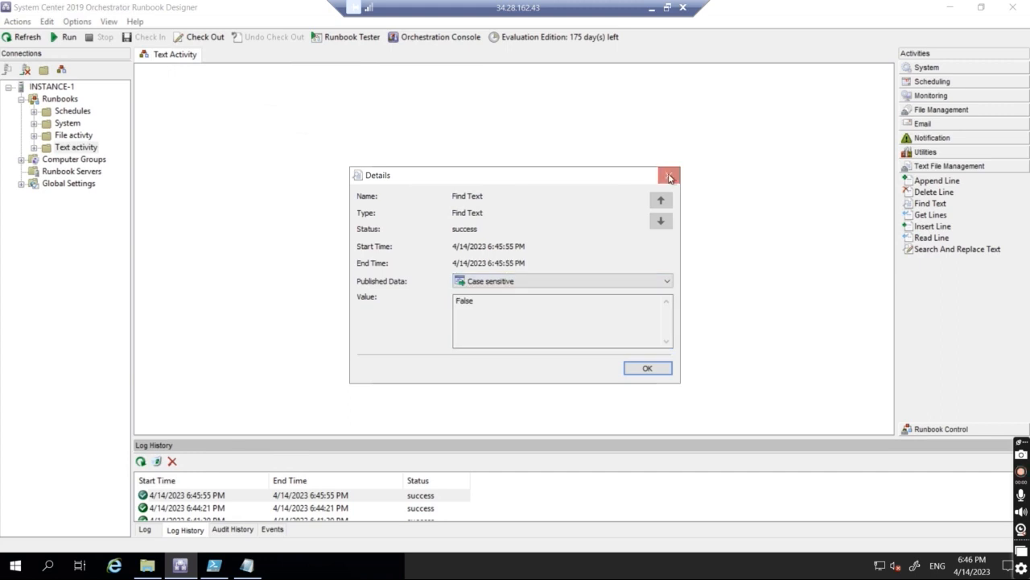
{"action": "left_click", "coordinate": [669, 177]}
{"action": "left_click", "coordinate": [647, 175]}
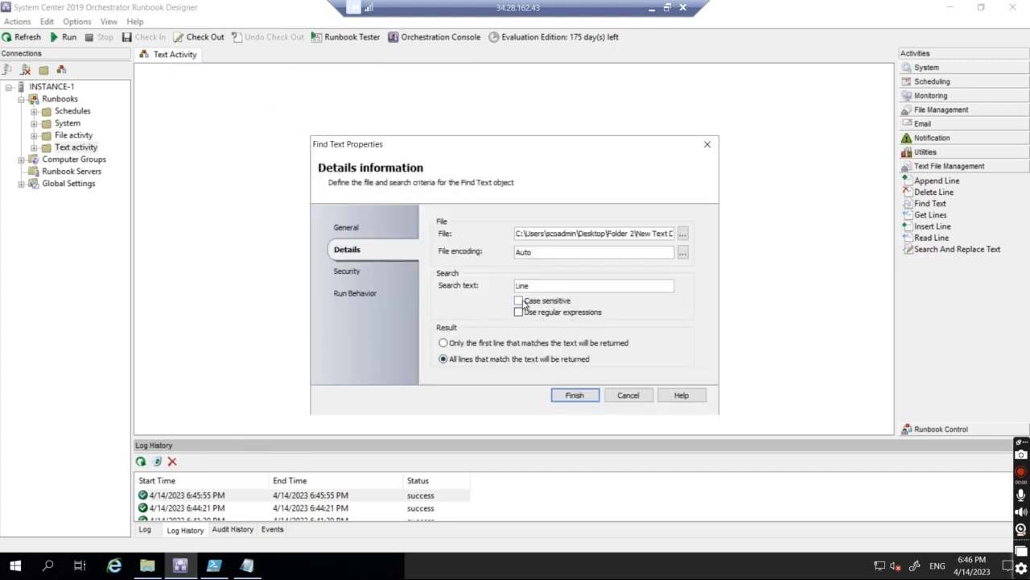
Step: Save Find Text as case sensitive, confirm the check-out, then check in and run the runbook
{"action": "left_click", "coordinate": [575, 395]}
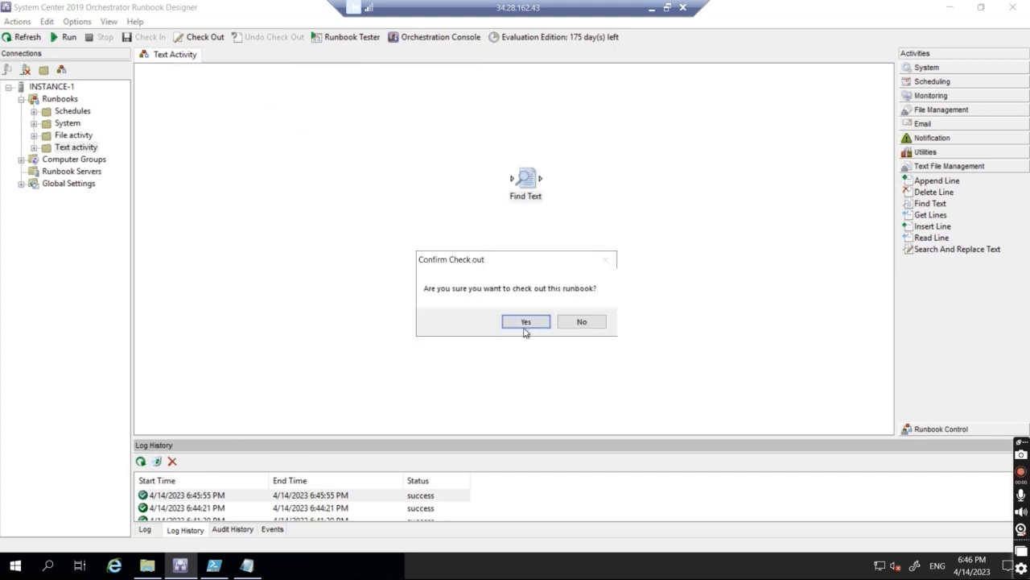
{"action": "left_click", "coordinate": [524, 326]}
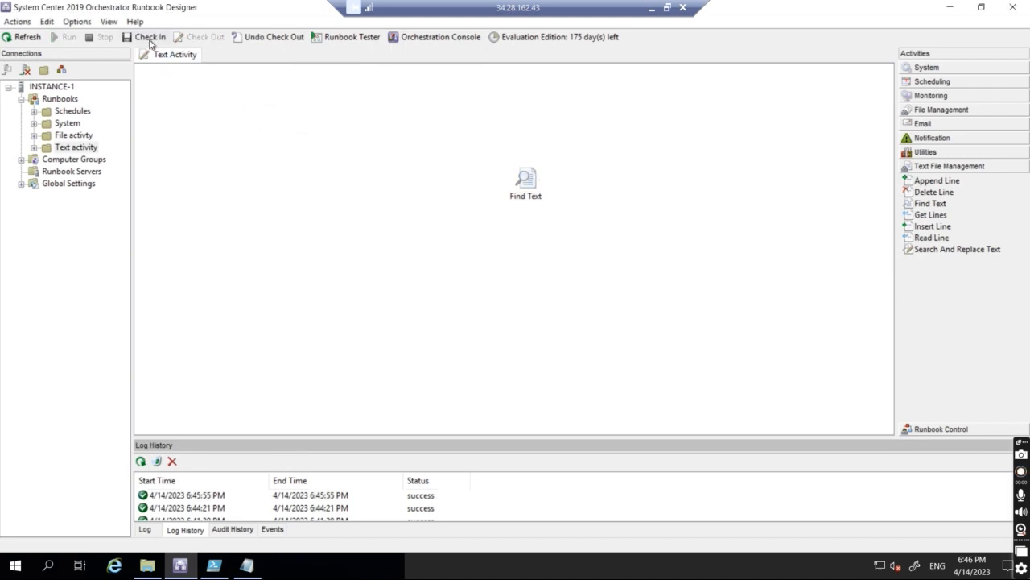
{"action": "left_click", "coordinate": [150, 37]}
{"action": "left_click", "coordinate": [69, 37]}
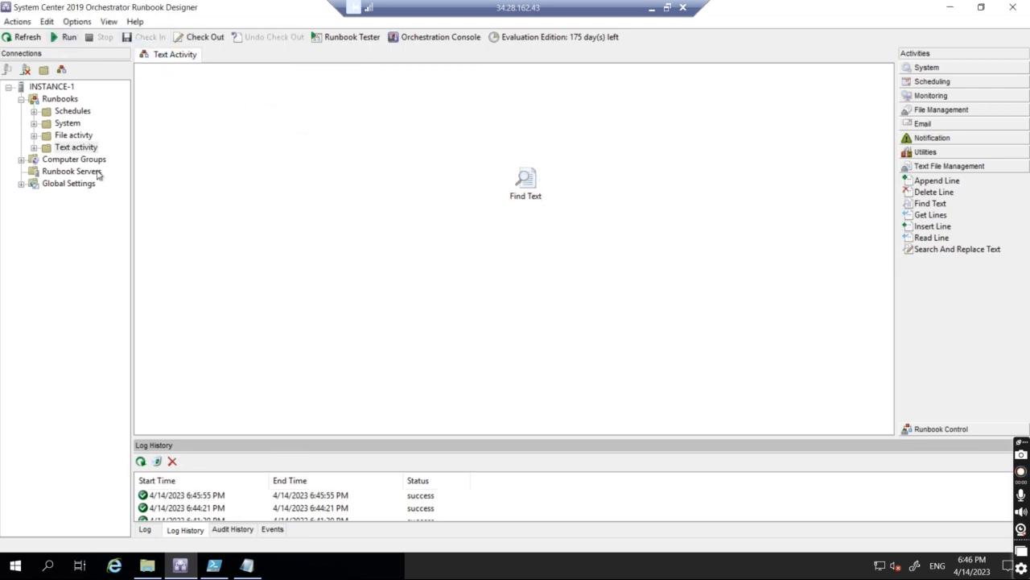
Step: Open the newest run's Find Text results and confirm all lines were returned
{"action": "left_click", "coordinate": [147, 529]}
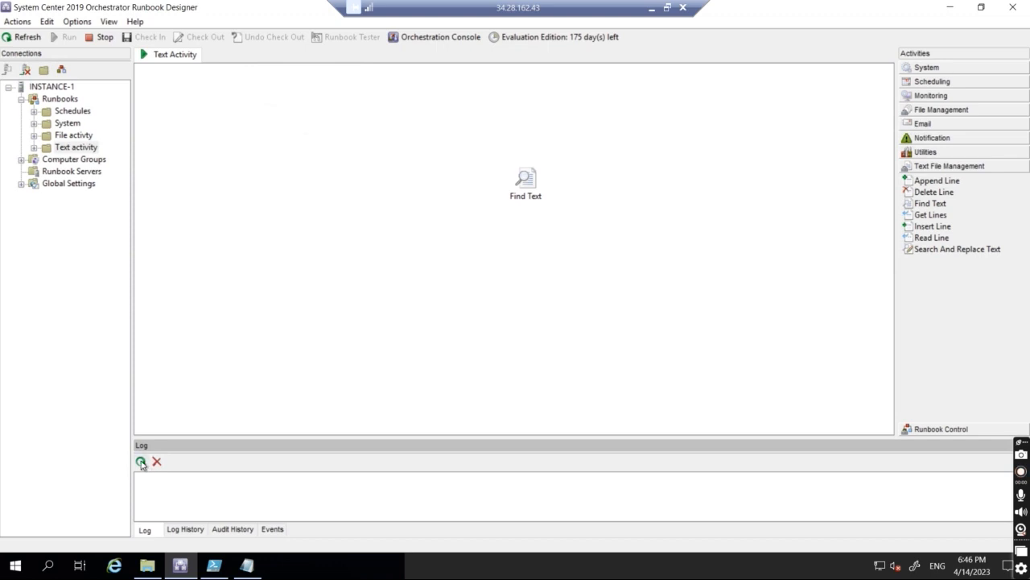
{"action": "left_click", "coordinate": [182, 529]}
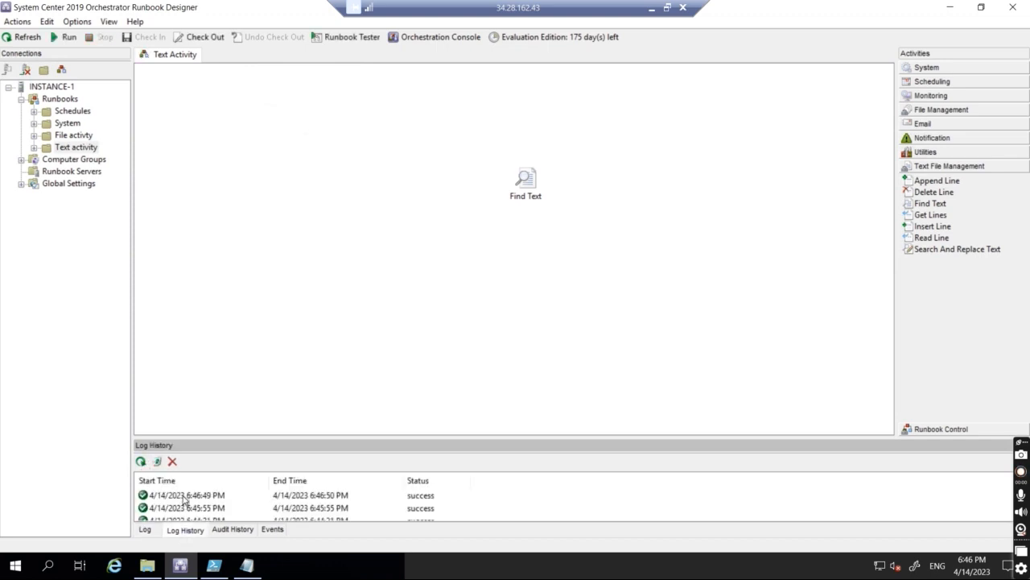
{"action": "double_click", "coordinate": [184, 495]}
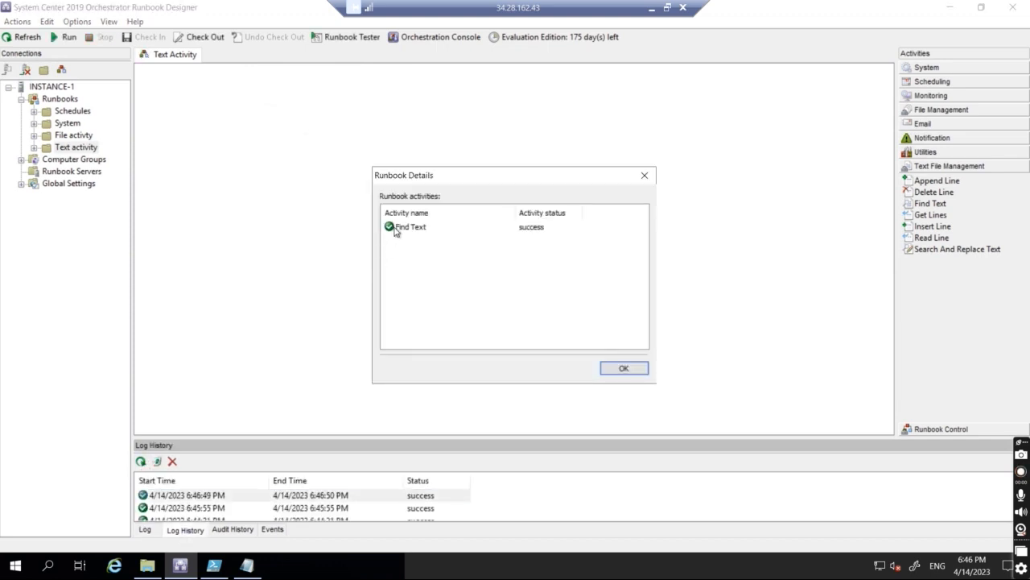
{"action": "double_click", "coordinate": [394, 233]}
{"action": "left_click", "coordinate": [491, 281]}
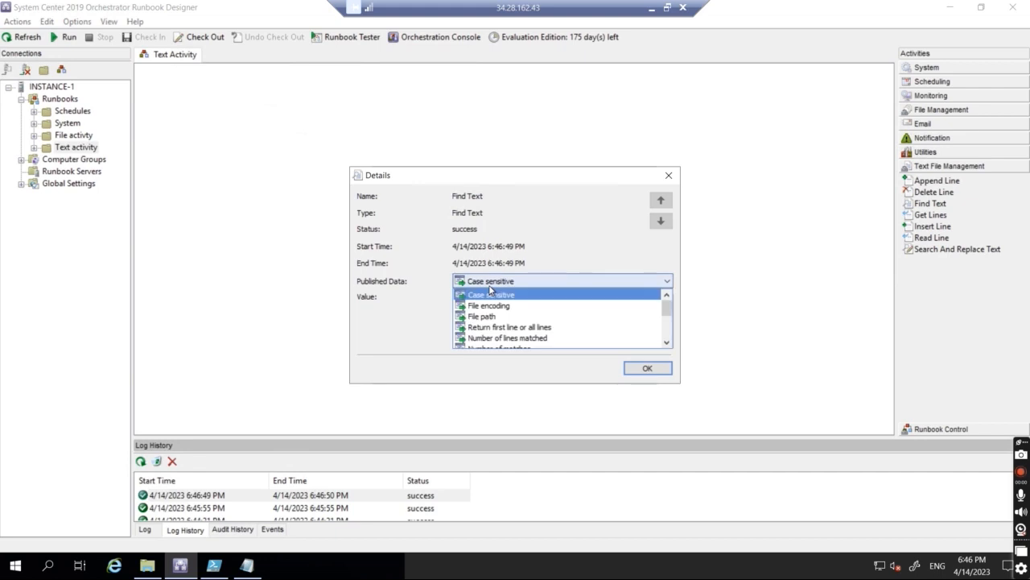
{"action": "left_click", "coordinate": [490, 328]}
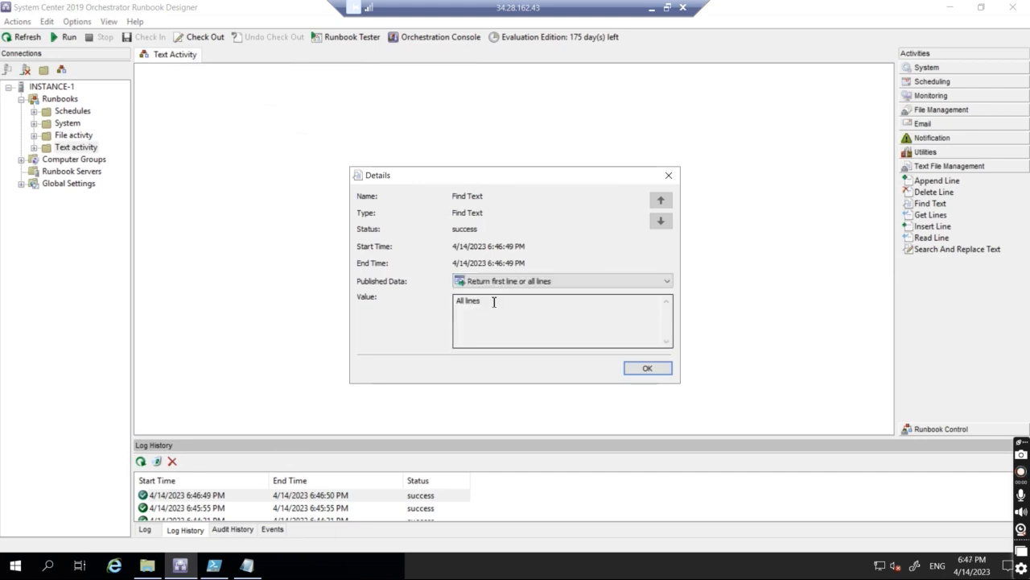
Step: Browse the remaining published data, close the details, and re-check the Find Text settings unchanged
{"action": "left_click", "coordinate": [495, 286]}
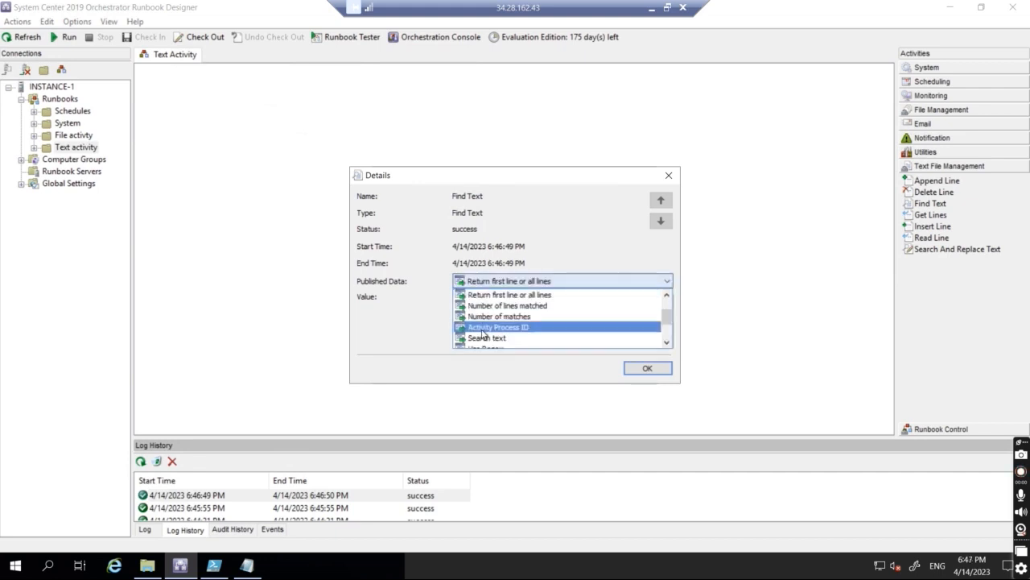
{"action": "scroll", "coordinate": [487, 331], "scroll_direction": "down", "scroll_amount": 2}
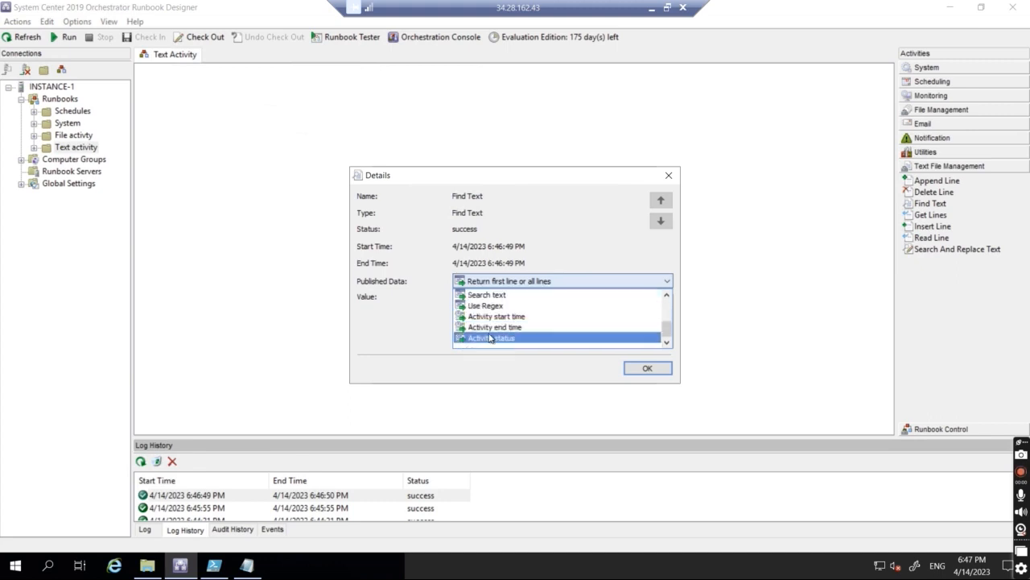
{"action": "scroll", "coordinate": [492, 332], "scroll_direction": "up", "scroll_amount": 2}
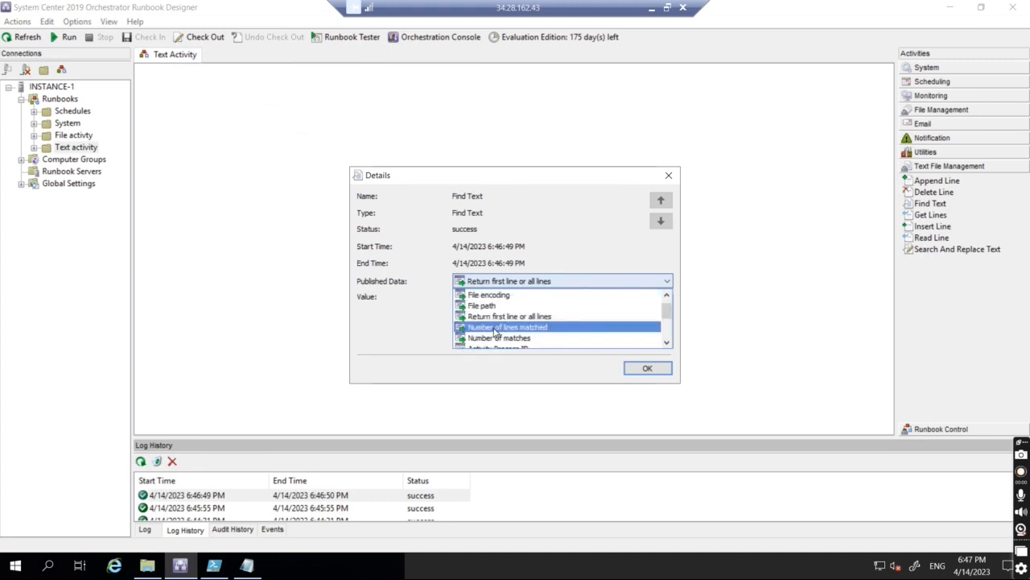
{"action": "scroll", "coordinate": [497, 324], "scroll_direction": "down", "scroll_amount": 1}
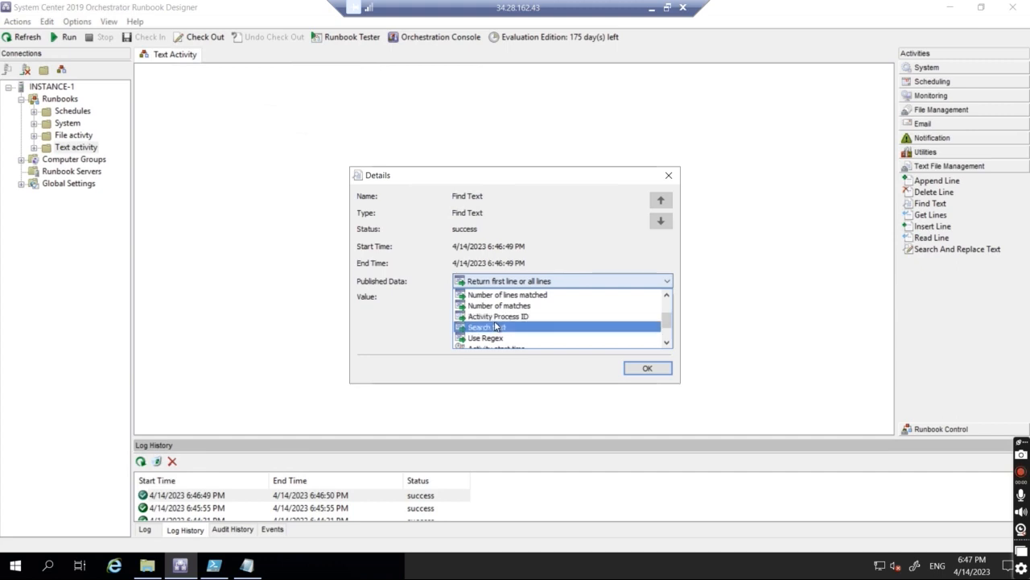
{"action": "left_click", "coordinate": [669, 177]}
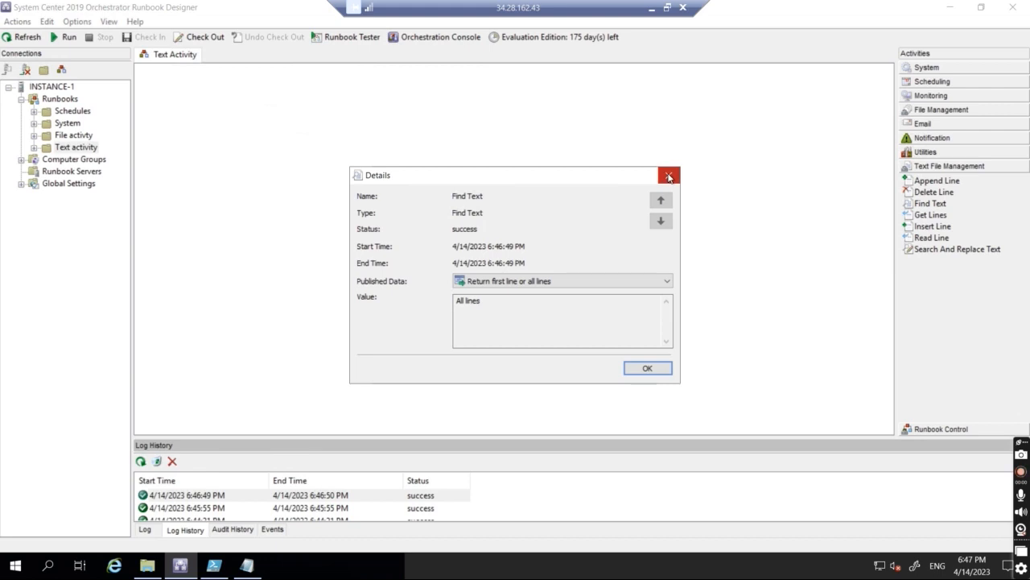
{"action": "left_click", "coordinate": [669, 177]}
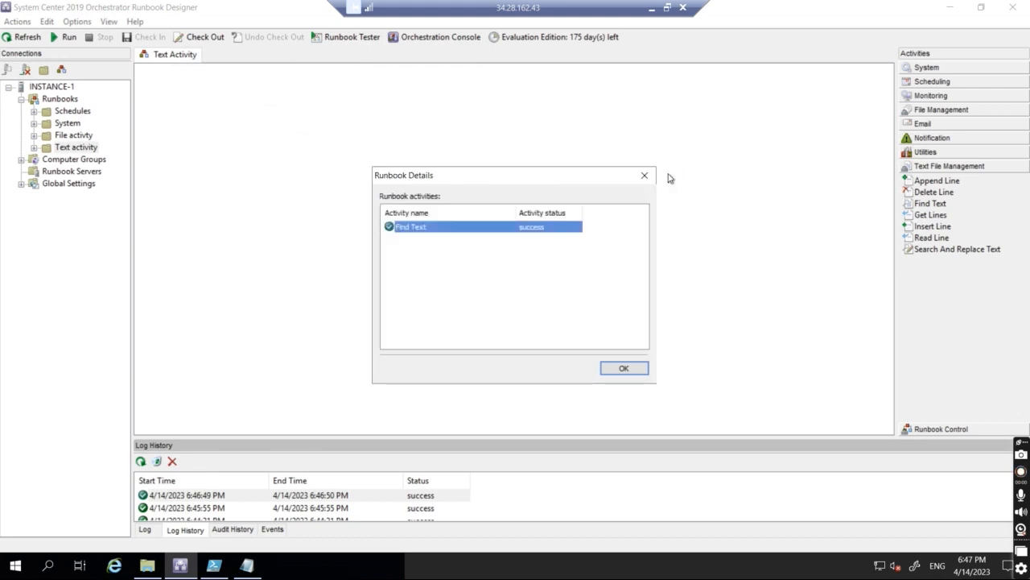
{"action": "left_click", "coordinate": [644, 176]}
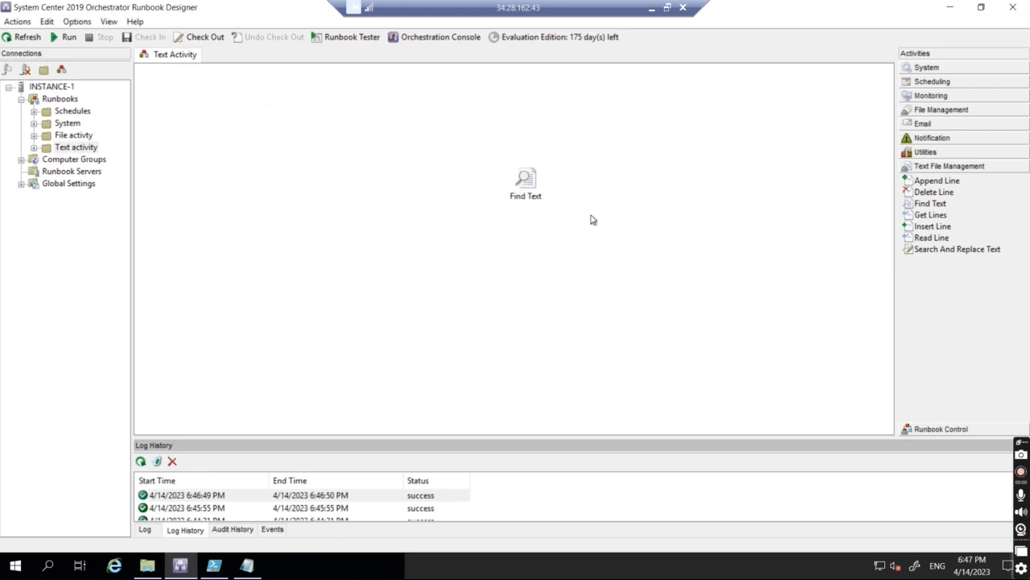
{"action": "double_click", "coordinate": [532, 193]}
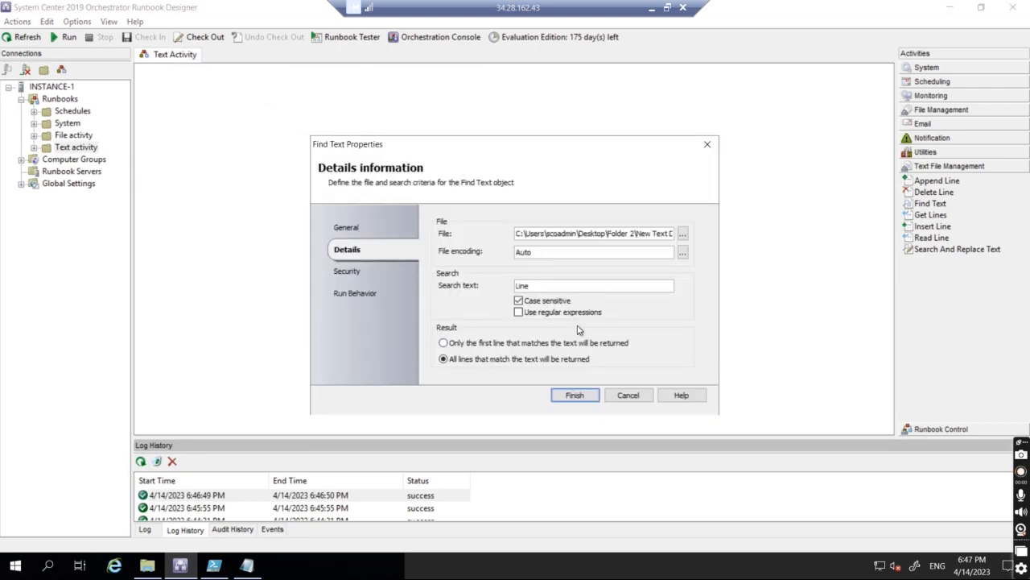
{"action": "left_click", "coordinate": [623, 396]}
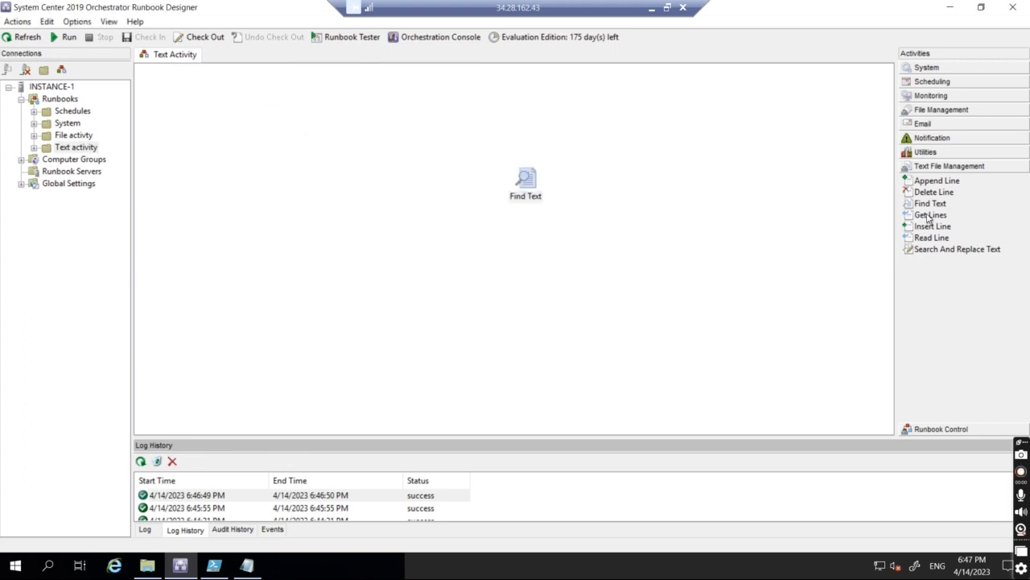
Step: Delete the Find Text activity and add a Get Lines activity in its place
{"action": "left_click", "coordinate": [526, 178]}
{"action": "right_click", "coordinate": [526, 178]}
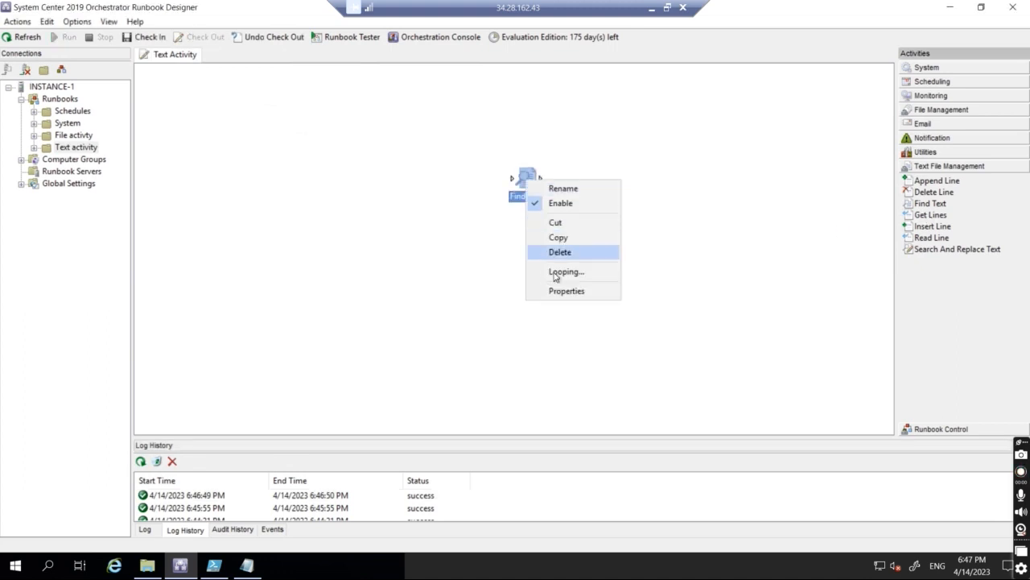
{"action": "left_click", "coordinate": [562, 252]}
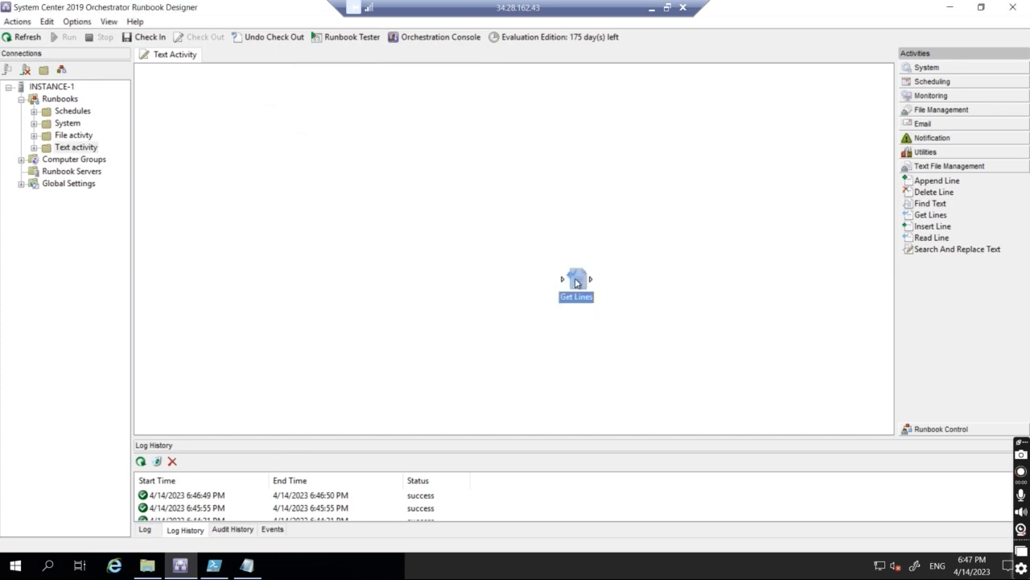
{"action": "double_click", "coordinate": [572, 280]}
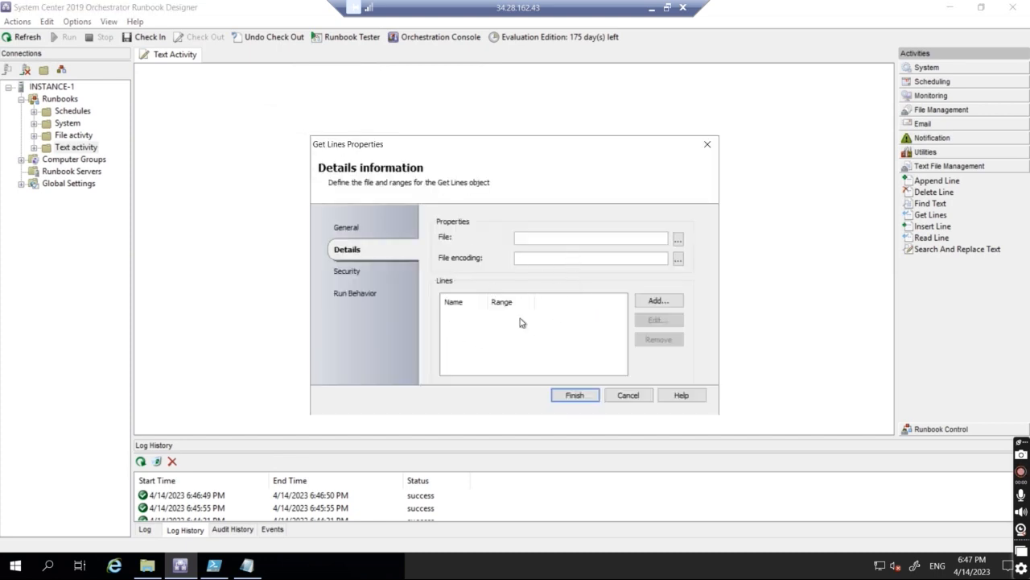
Step: Point Get Lines at the Folder 2 text document with Auto encoding
{"action": "left_click", "coordinate": [679, 240]}
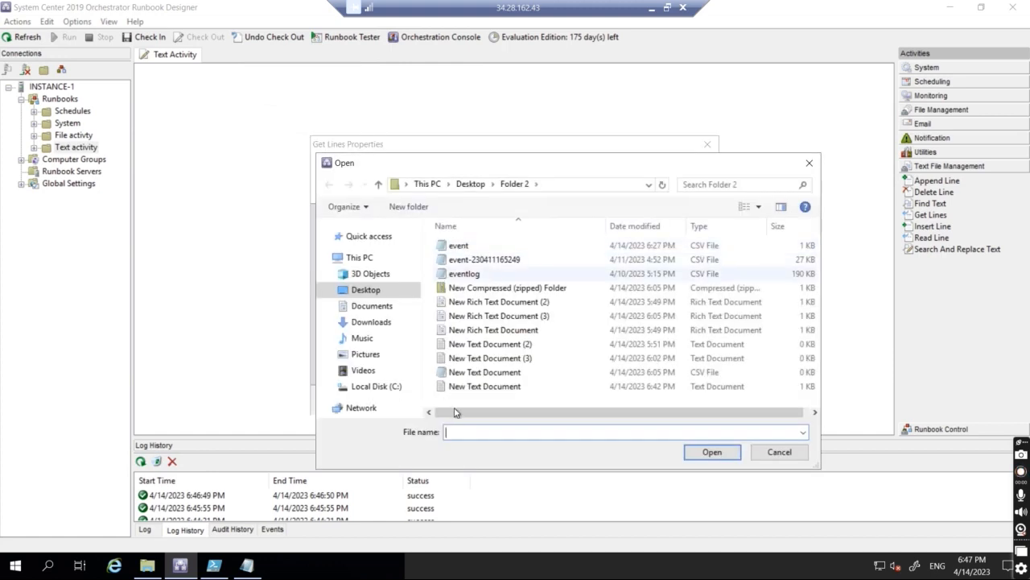
{"action": "double_click", "coordinate": [477, 387]}
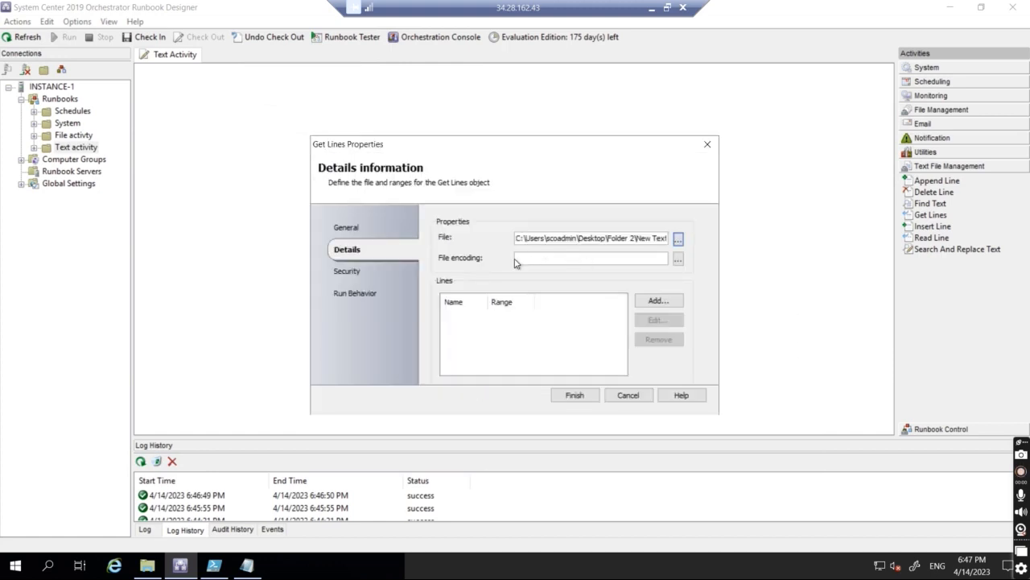
{"action": "left_click", "coordinate": [679, 258]}
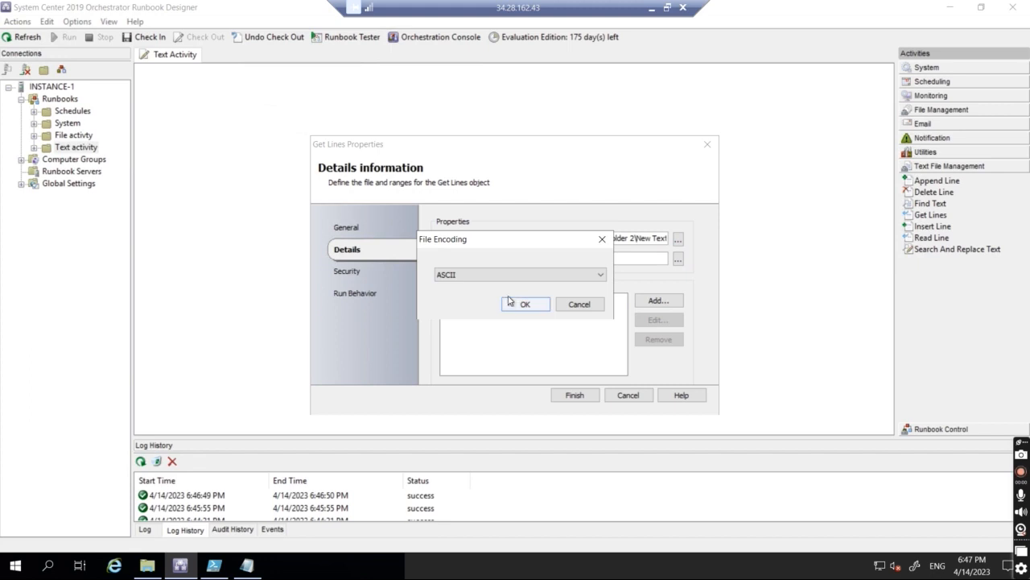
{"action": "left_click", "coordinate": [483, 275]}
{"action": "left_click", "coordinate": [457, 322]}
{"action": "left_click", "coordinate": [520, 306]}
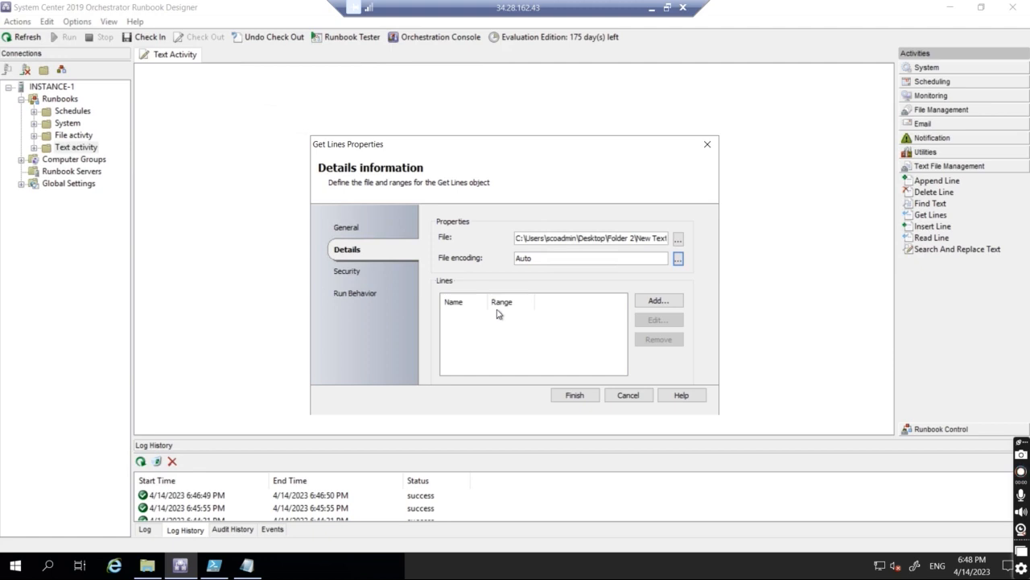
Step: Add a line range named 'top 2' covering lines 1-2 and finish the activity
{"action": "left_click", "coordinate": [659, 301]}
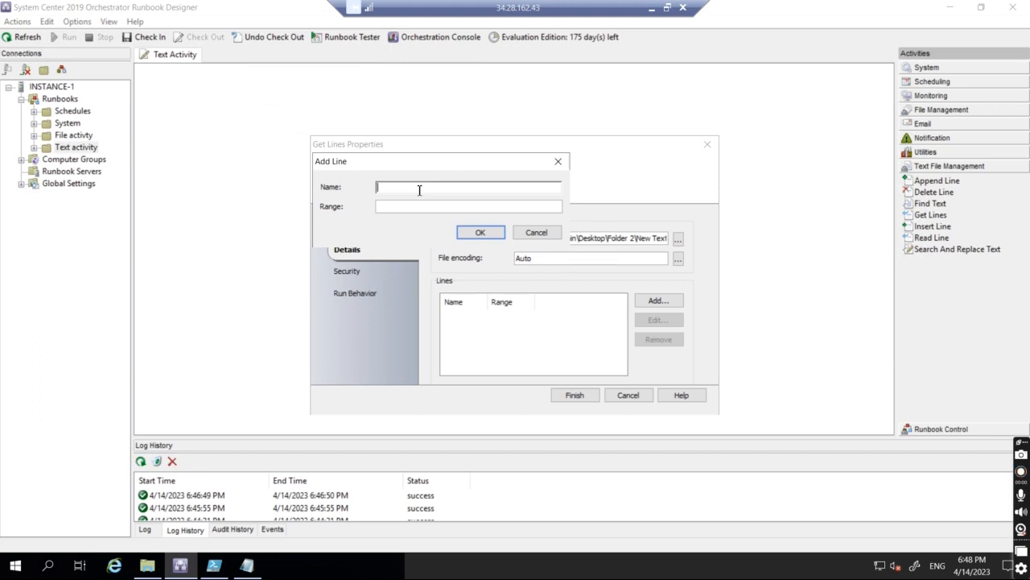
{"action": "type", "text": "top 2"}
{"action": "left_click", "coordinate": [383, 207]}
{"action": "type", "text": "1-2"}
{"action": "left_click", "coordinate": [480, 233]}
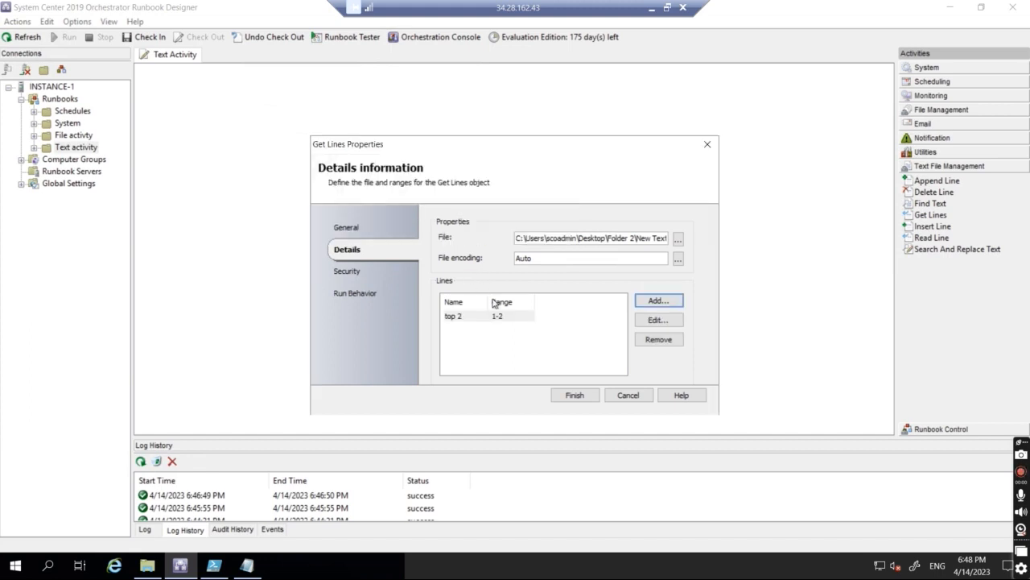
{"action": "left_click", "coordinate": [578, 396]}
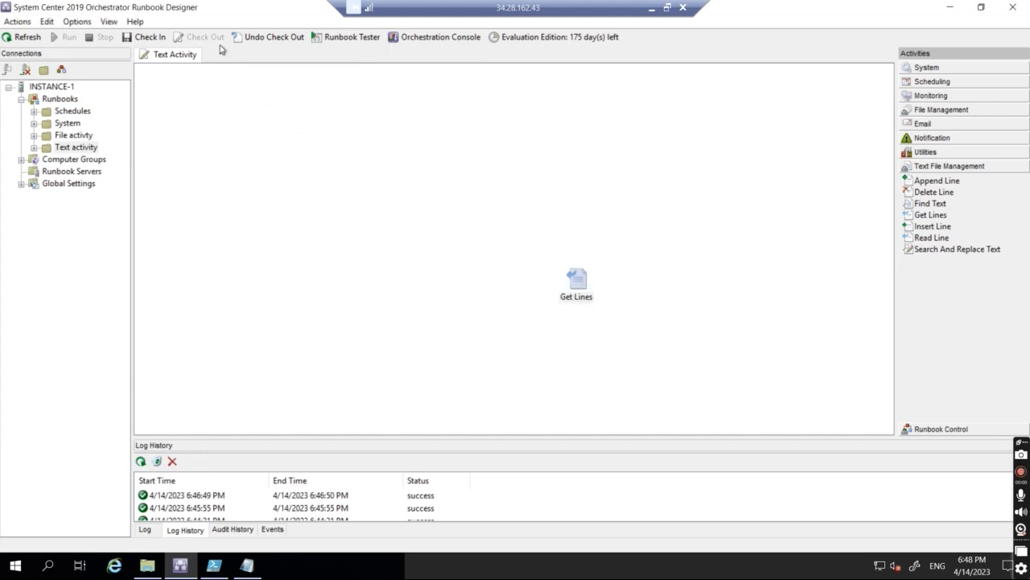
Step: Check in and run the runbook, then open the new run's Get Lines results
{"action": "left_click", "coordinate": [148, 38]}
{"action": "left_click", "coordinate": [66, 40]}
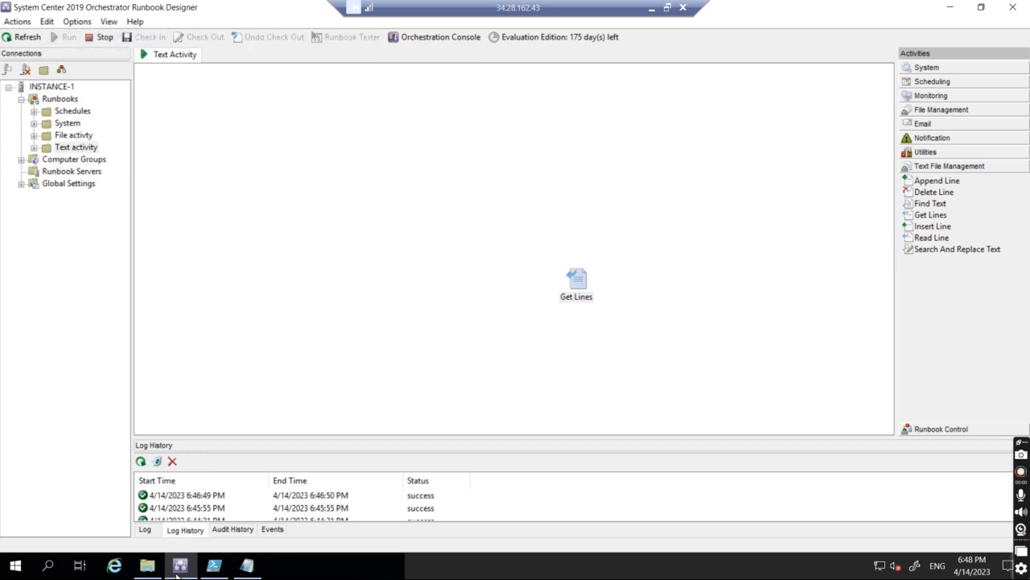
{"action": "left_click", "coordinate": [184, 529]}
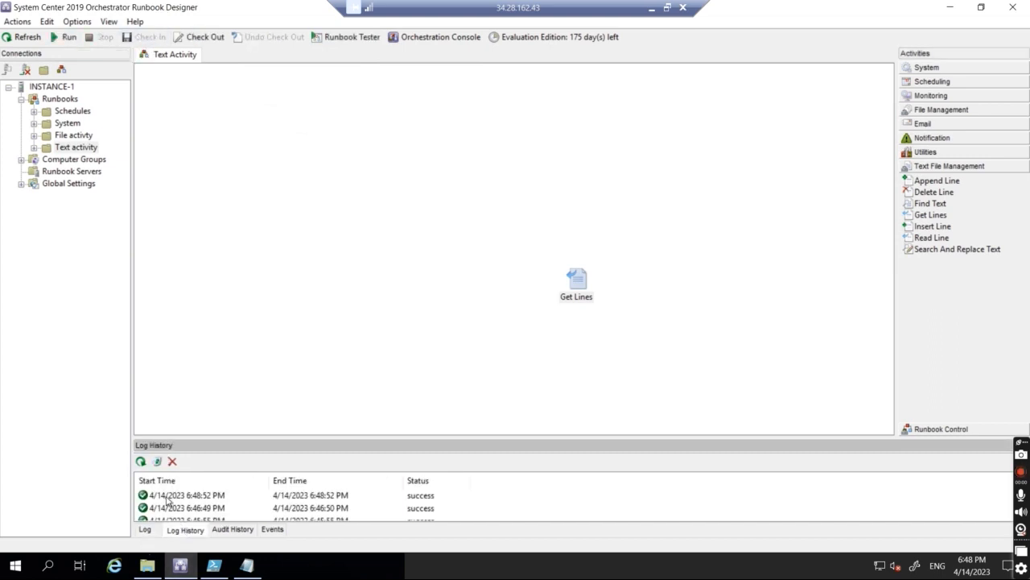
{"action": "double_click", "coordinate": [166, 496]}
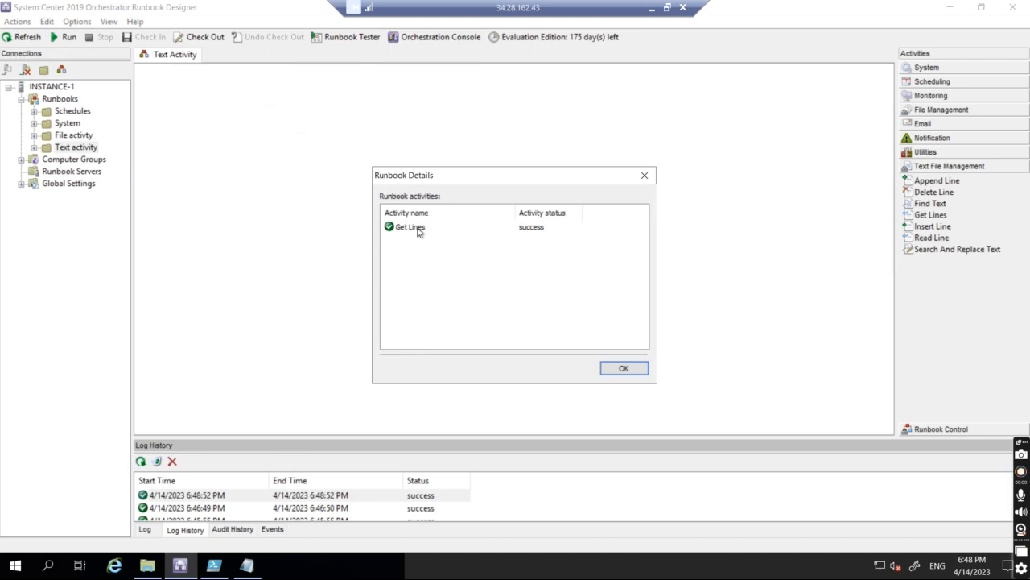
{"action": "double_click", "coordinate": [420, 230]}
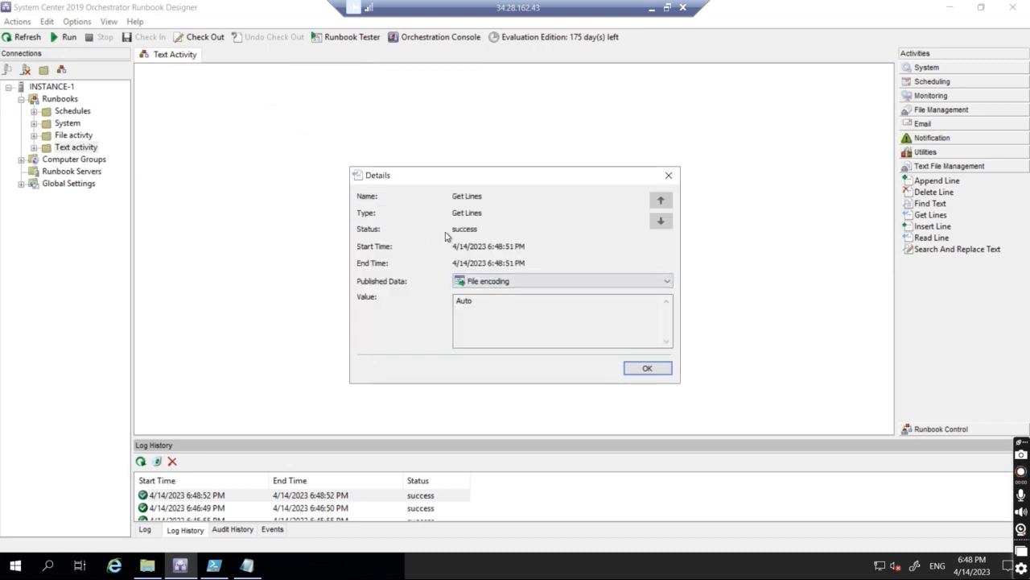
Step: Confirm 'top 2' returns 'This is line 1' and 'This is line 2', then close the details
{"action": "left_click", "coordinate": [481, 284]}
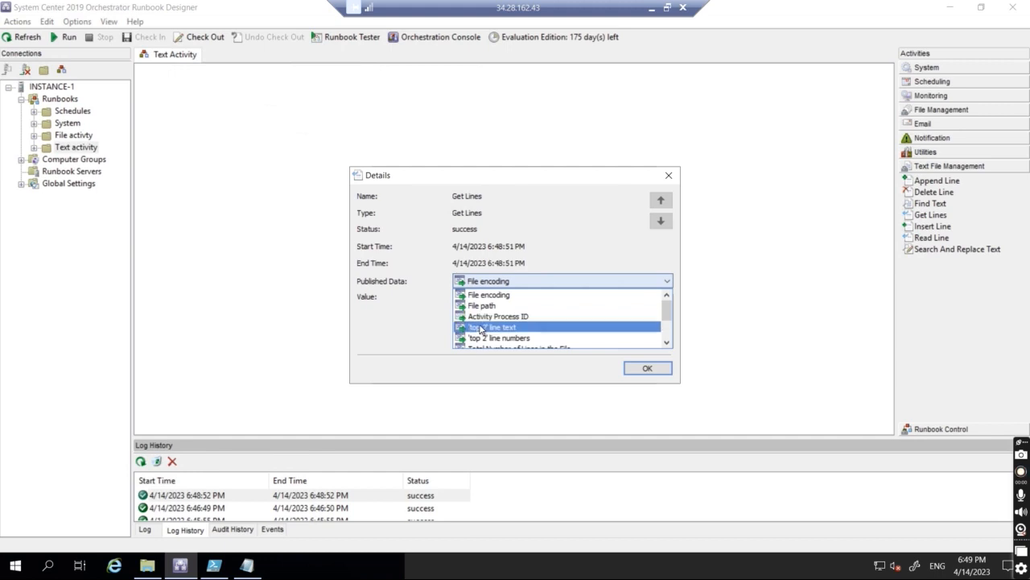
{"action": "left_click", "coordinate": [481, 329]}
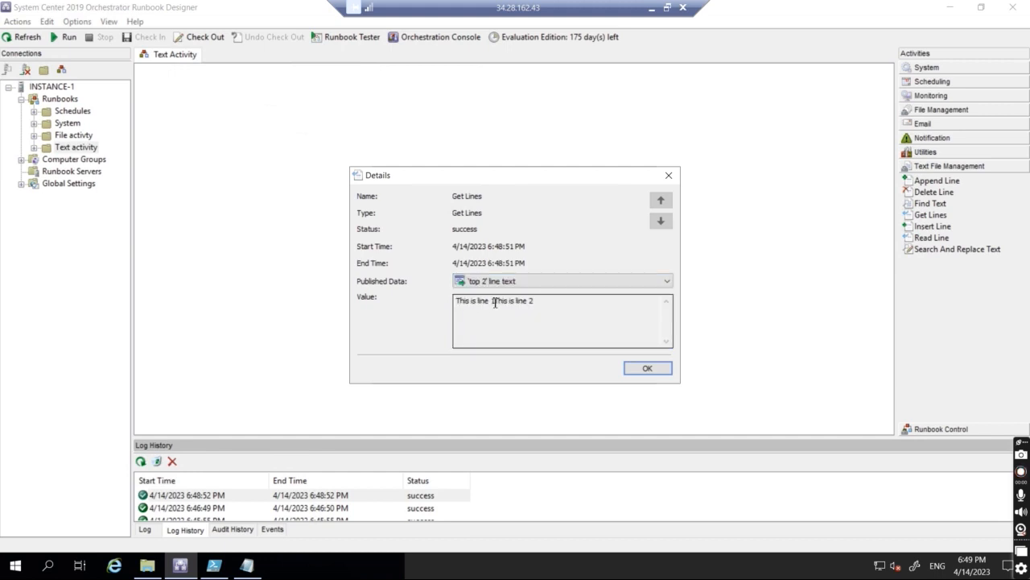
{"action": "left_click_drag", "start_coordinate": [494, 303], "coordinate": [541, 301]}
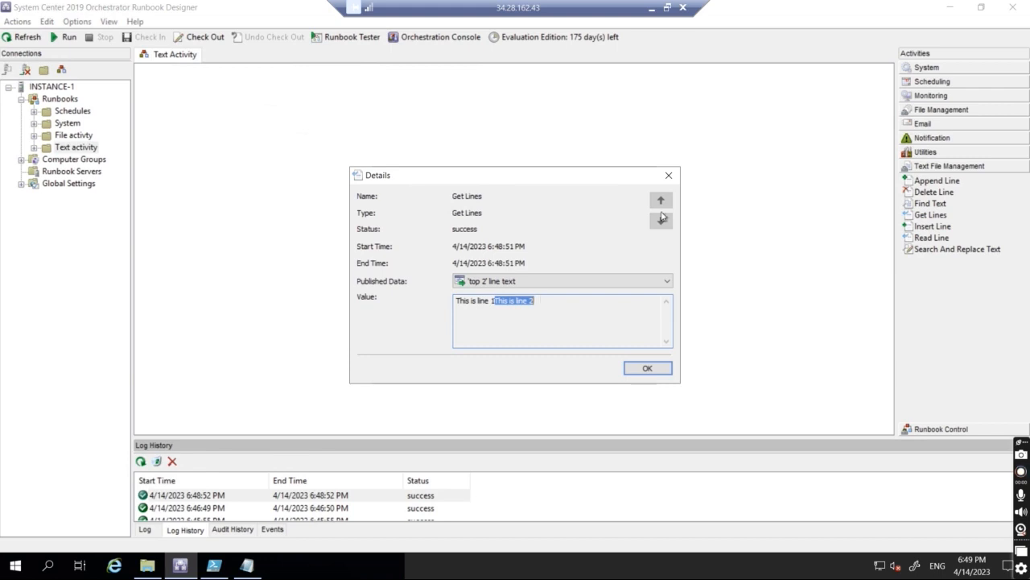
{"action": "left_click", "coordinate": [668, 177]}
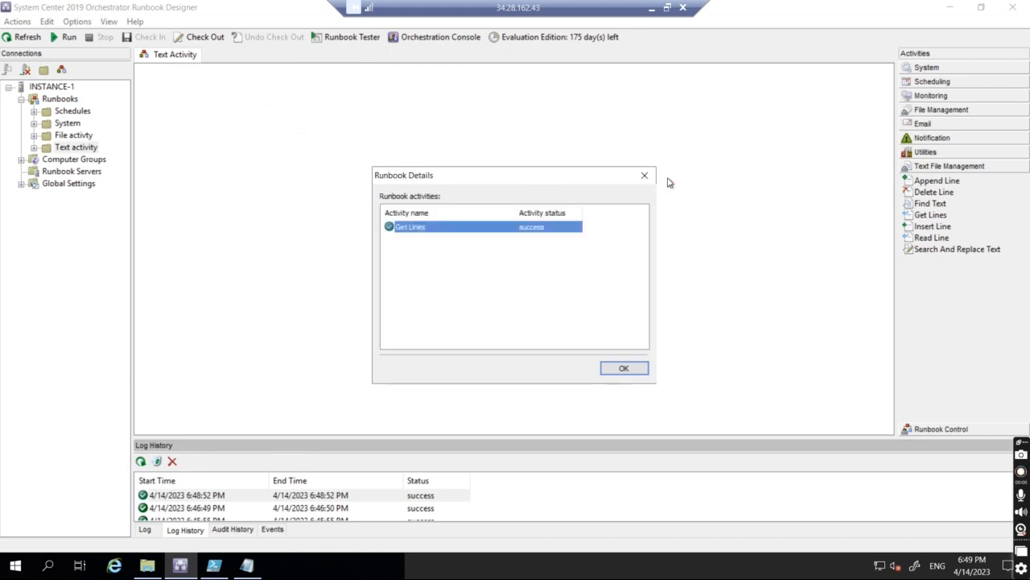
{"action": "left_click", "coordinate": [644, 176]}
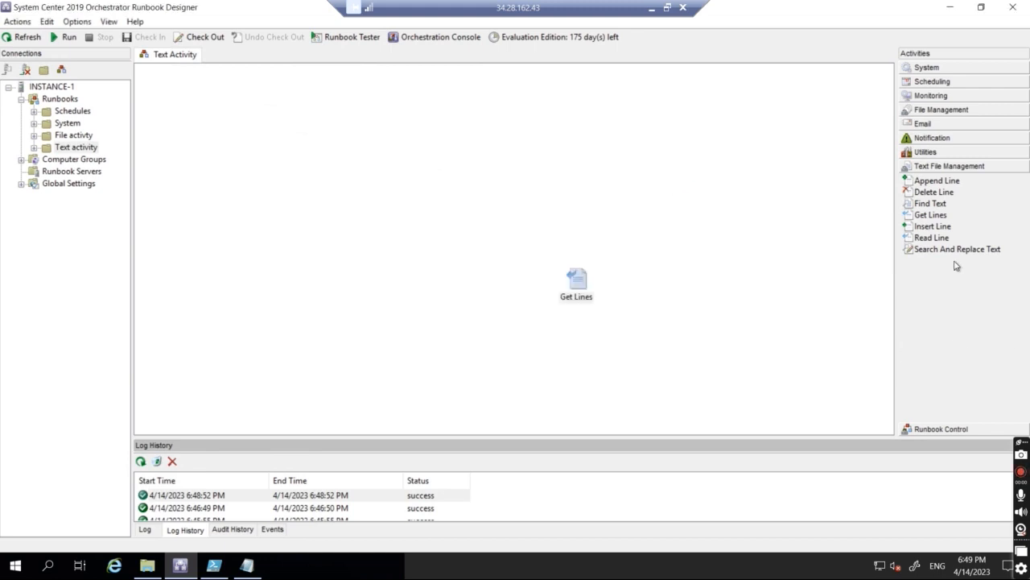
Step: Delete the Get Lines activity and place a Read Line activity on the canvas
{"action": "right_click", "coordinate": [582, 290]}
{"action": "left_click", "coordinate": [614, 362]}
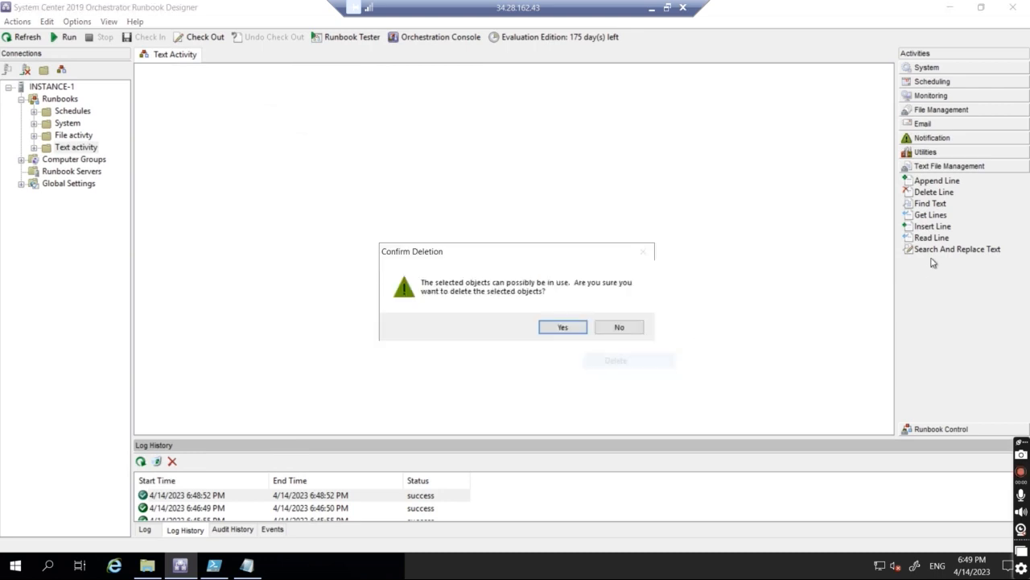
{"action": "left_click", "coordinate": [588, 327]}
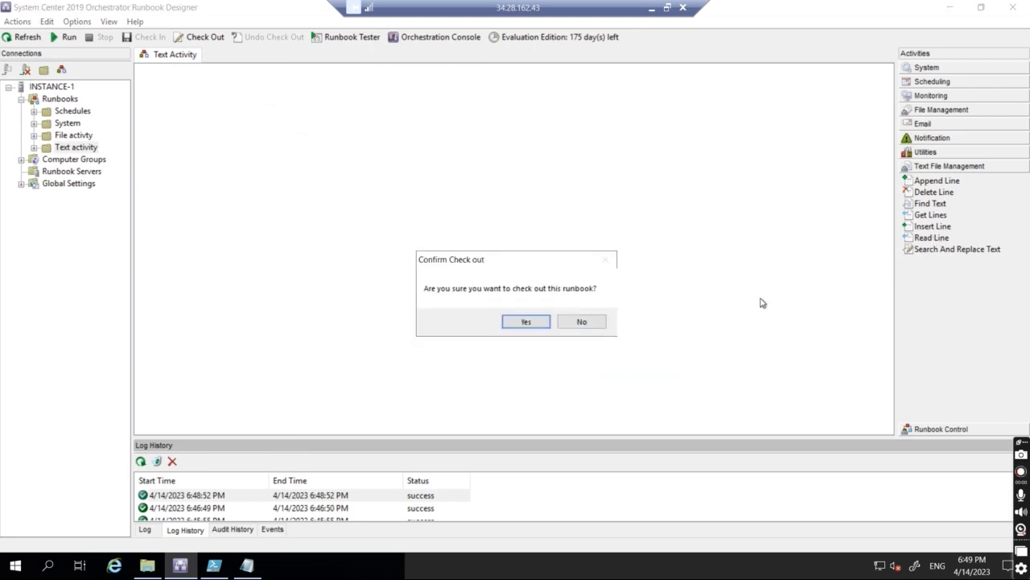
{"action": "left_click", "coordinate": [527, 324]}
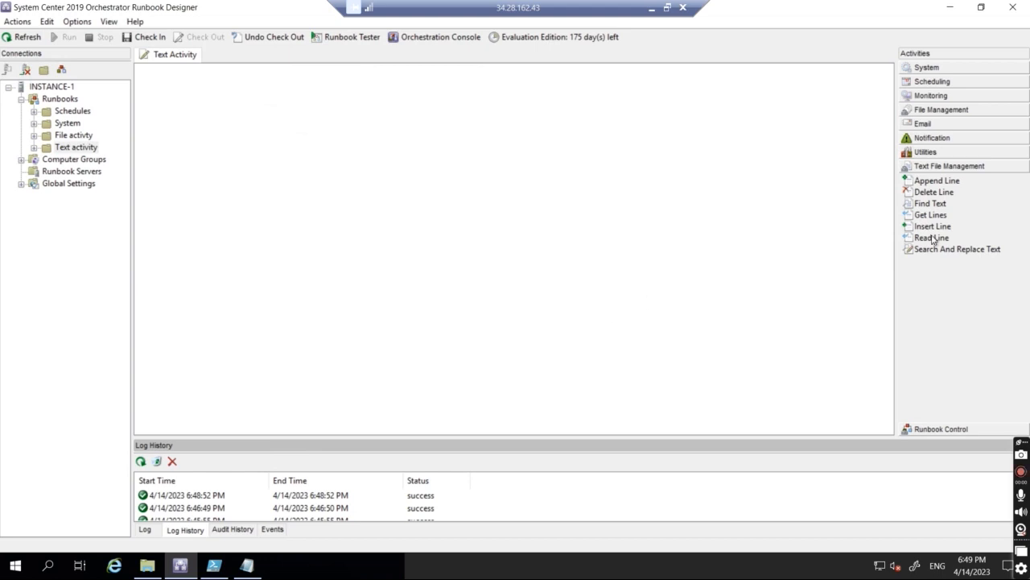
{"action": "left_click_drag", "start_coordinate": [934, 237], "coordinate": [528, 240]}
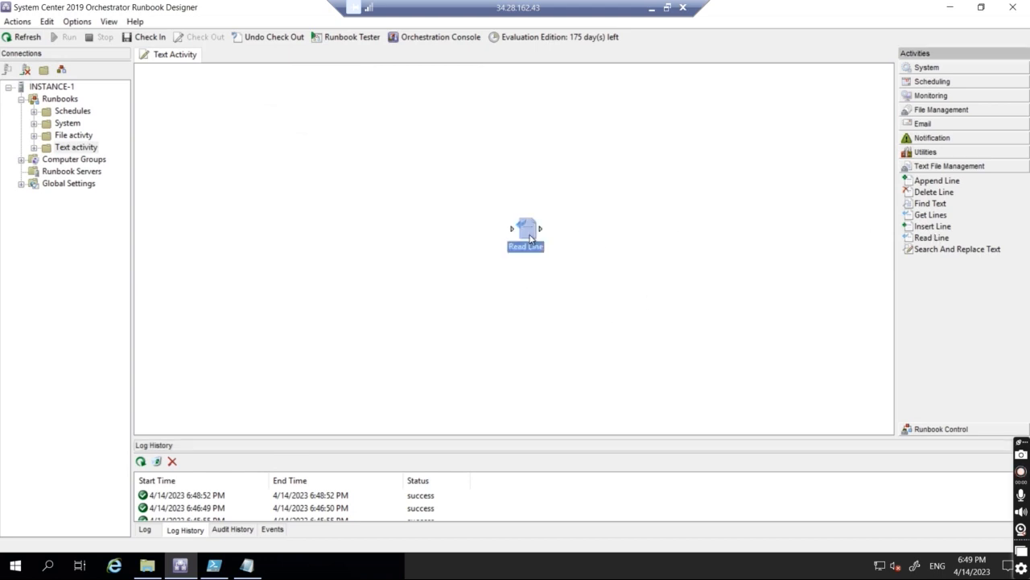
{"action": "double_click", "coordinate": [531, 238]}
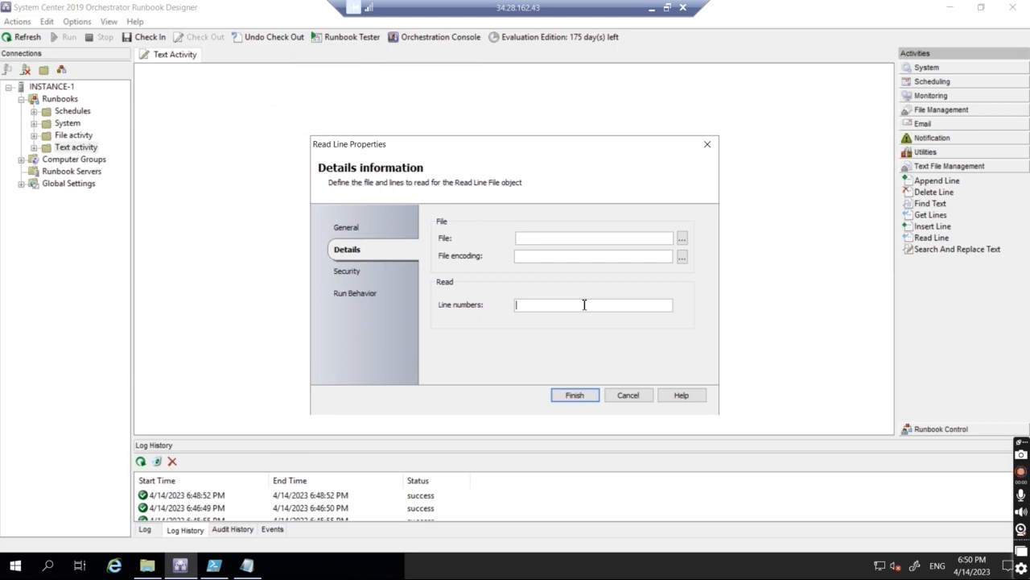
Step: Set Read Line to read line 4 of New Text Document with Auto encoding
{"action": "type", "text": "4"}
{"action": "left_click", "coordinate": [682, 238]}
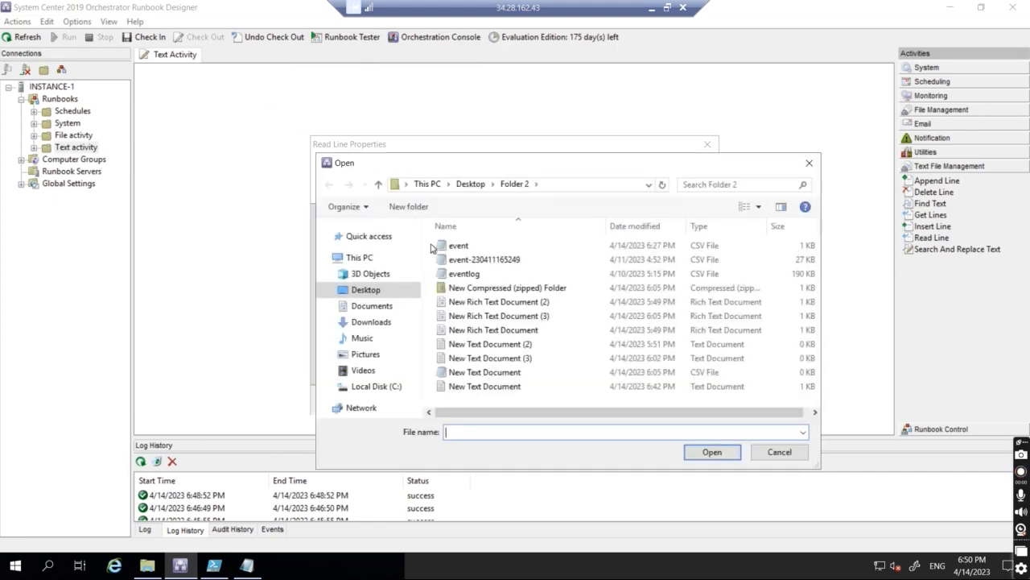
{"action": "double_click", "coordinate": [484, 386]}
{"action": "left_click", "coordinate": [681, 258]}
{"action": "left_click", "coordinate": [536, 274]}
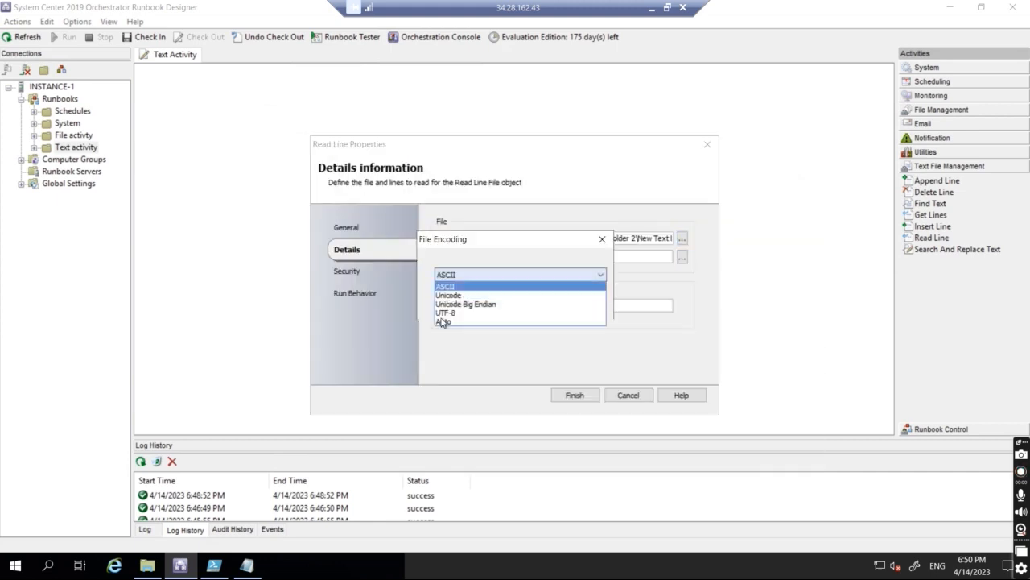
{"action": "left_click", "coordinate": [444, 322]}
{"action": "left_click", "coordinate": [528, 305]}
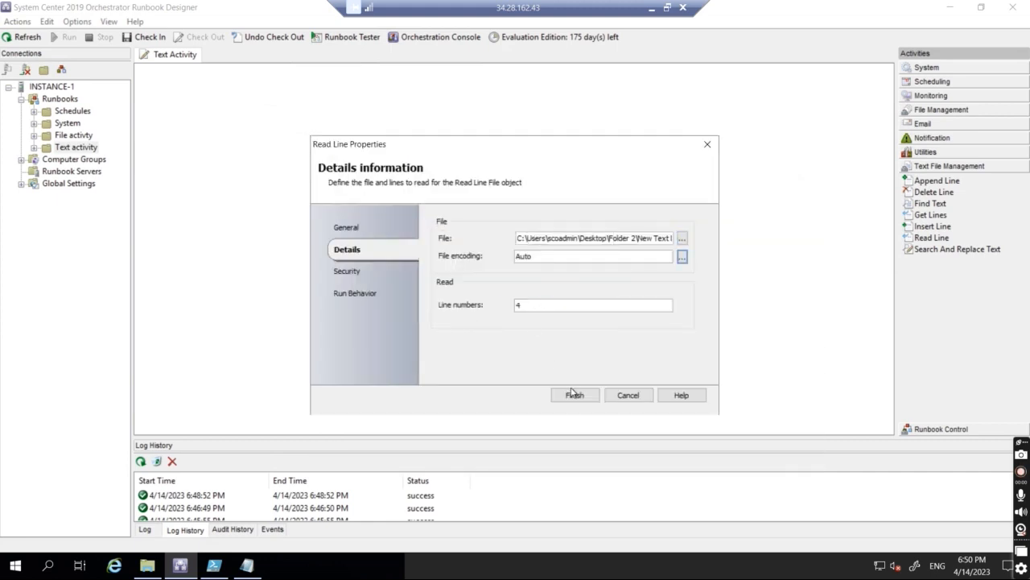
{"action": "left_click", "coordinate": [573, 394]}
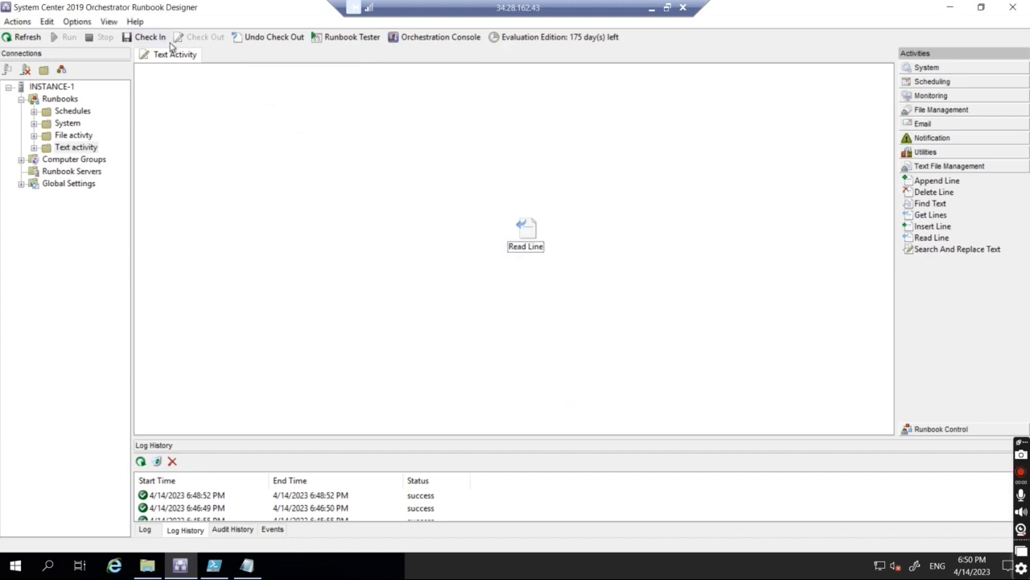
Step: Check in the Read Line runbook and open the latest run's details
{"action": "left_click", "coordinate": [149, 38]}
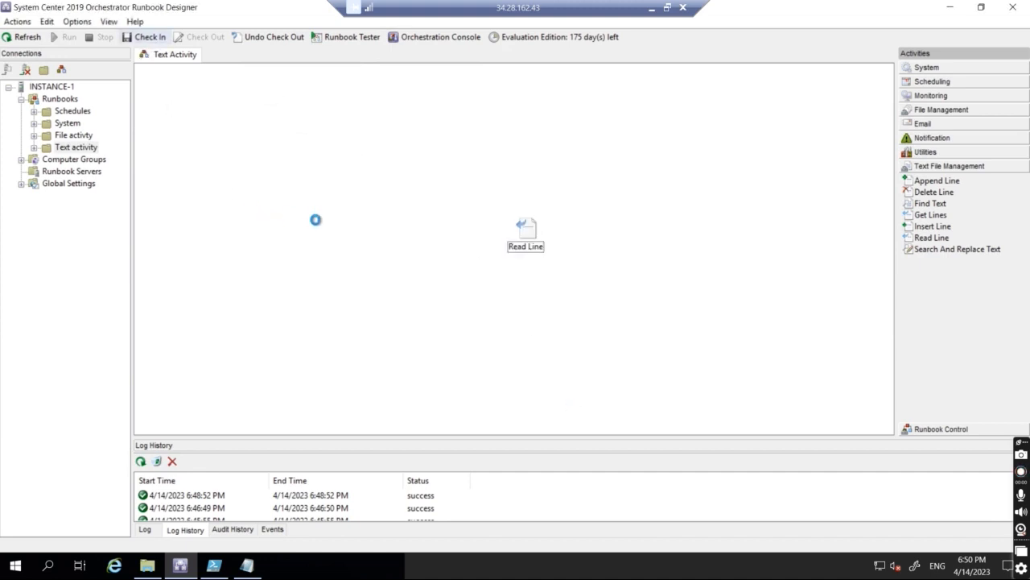
{"action": "left_click", "coordinate": [521, 232]}
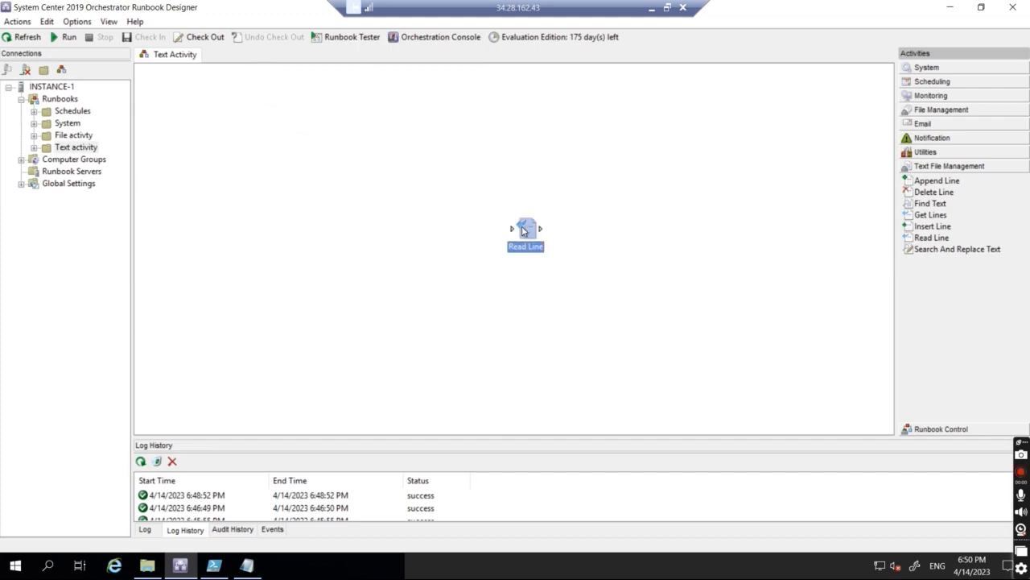
{"action": "left_click", "coordinate": [215, 425]}
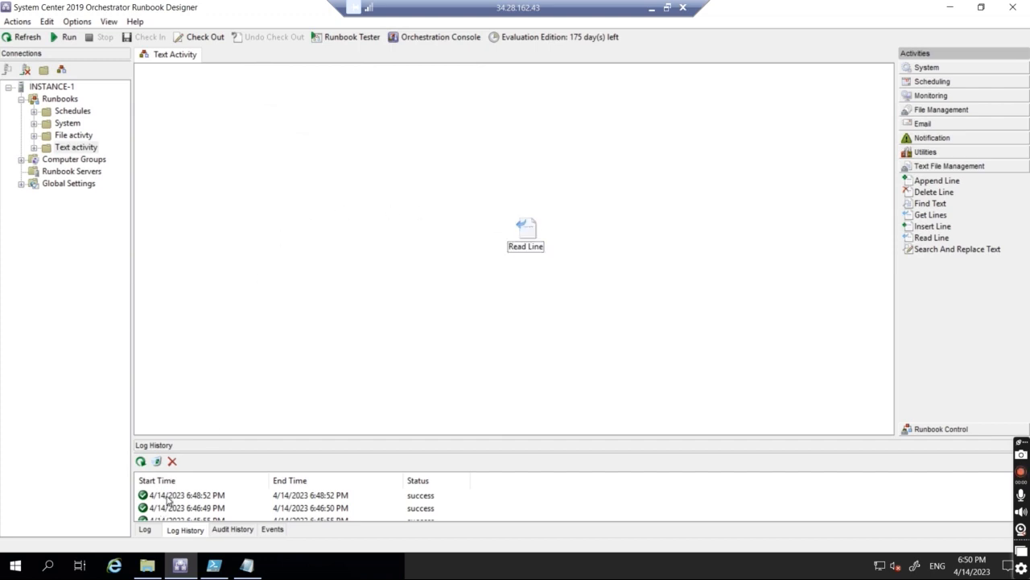
{"action": "double_click", "coordinate": [167, 499]}
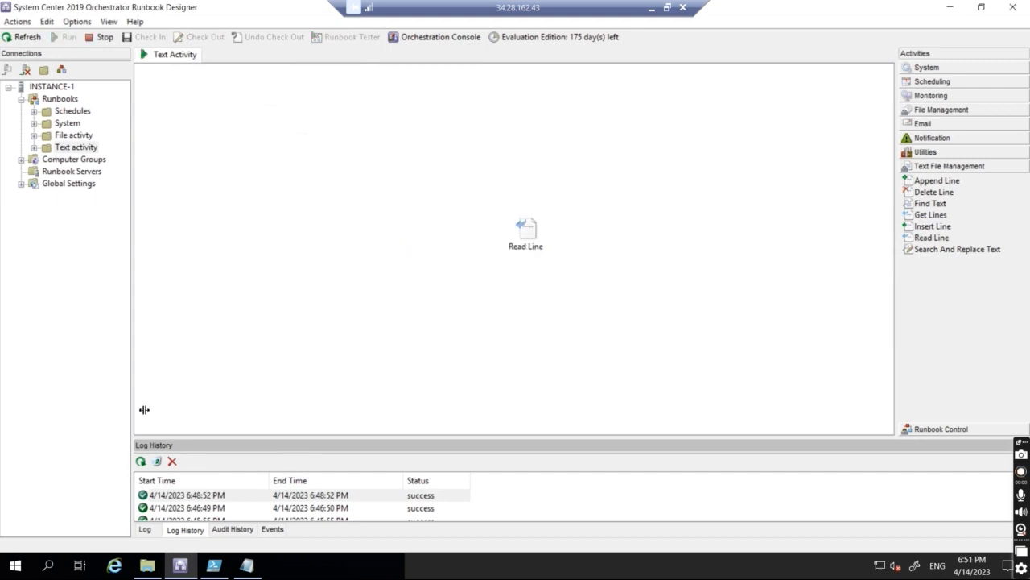
{"action": "double_click", "coordinate": [169, 495]}
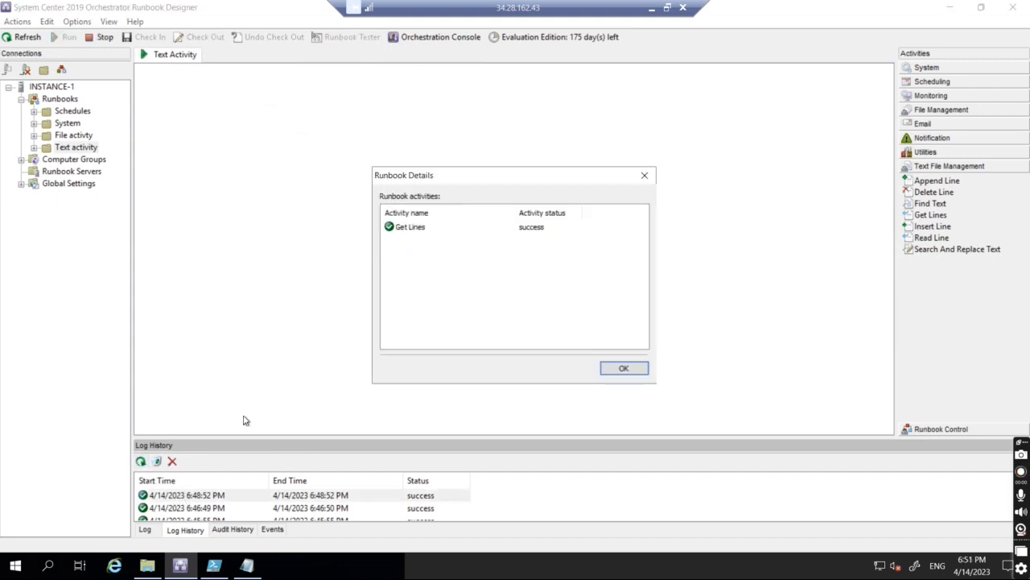
{"action": "left_click", "coordinate": [645, 175]}
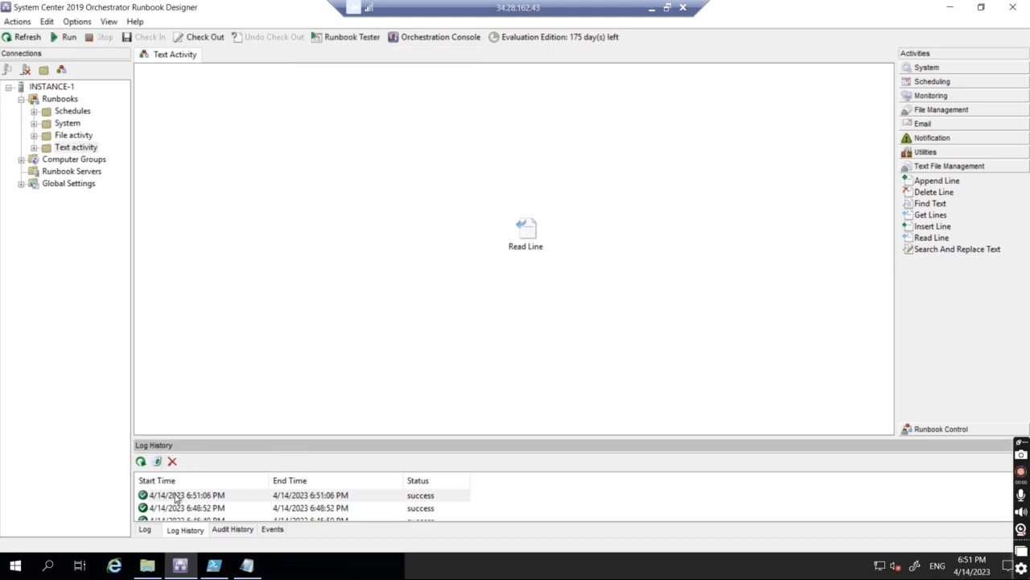
Step: Confirm the newest run's Read Line text is 'This is line 4', then close the details
{"action": "double_click", "coordinate": [175, 496]}
{"action": "double_click", "coordinate": [410, 230]}
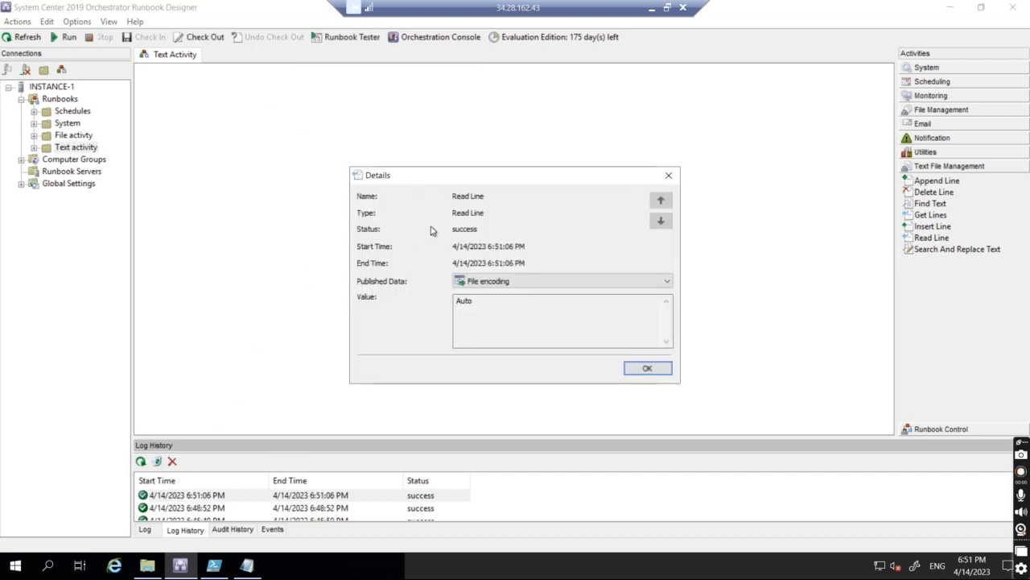
{"action": "left_click", "coordinate": [485, 281]}
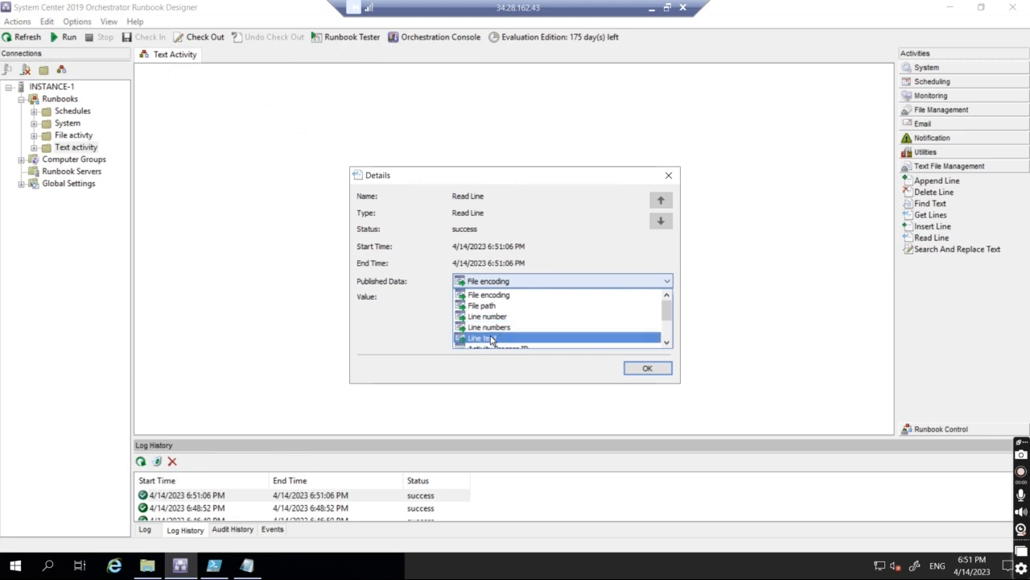
{"action": "left_click", "coordinate": [492, 339]}
{"action": "left_click_drag", "start_coordinate": [497, 300], "coordinate": [408, 300]}
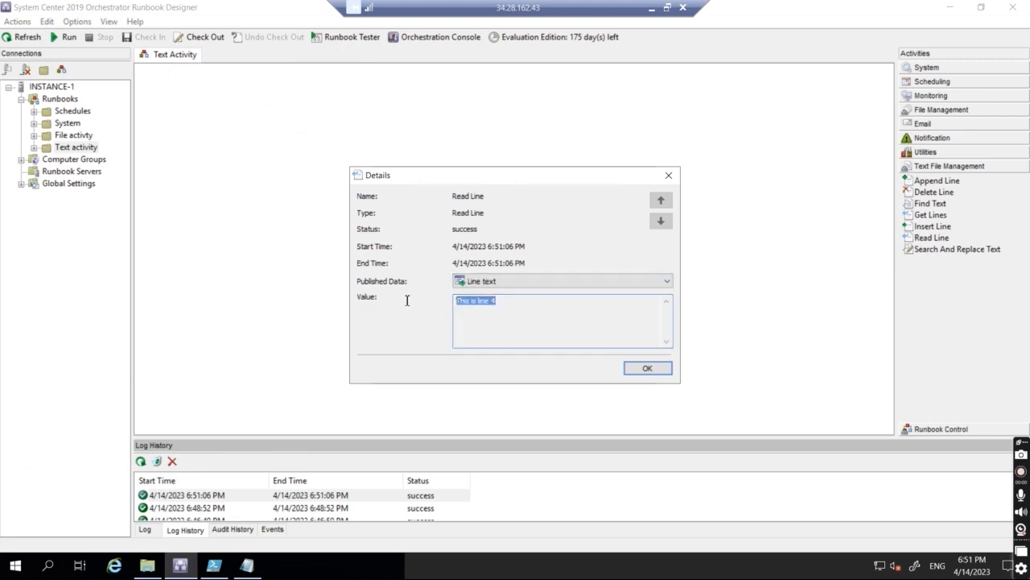
{"action": "left_click", "coordinate": [583, 304]}
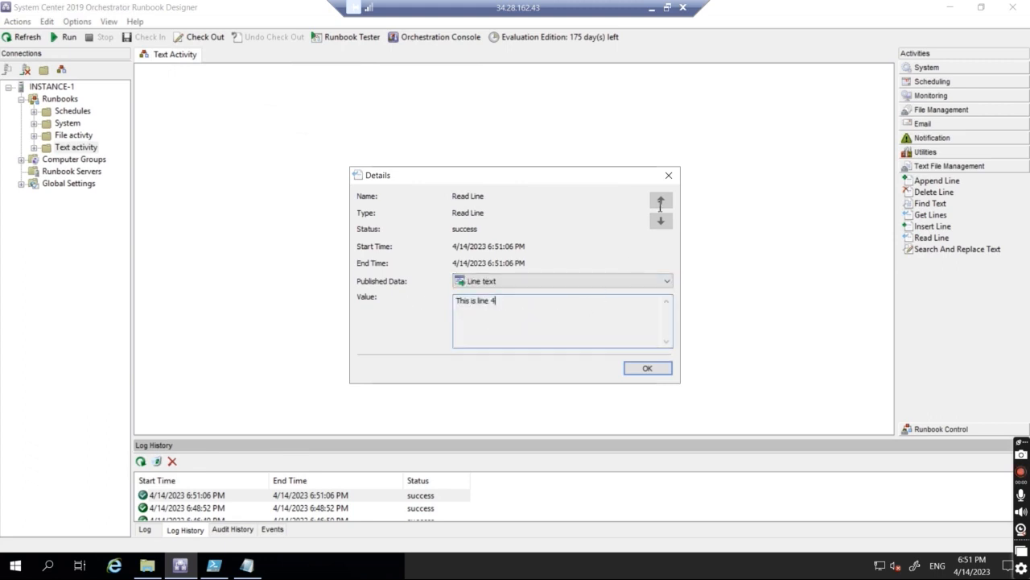
{"action": "left_click", "coordinate": [669, 175]}
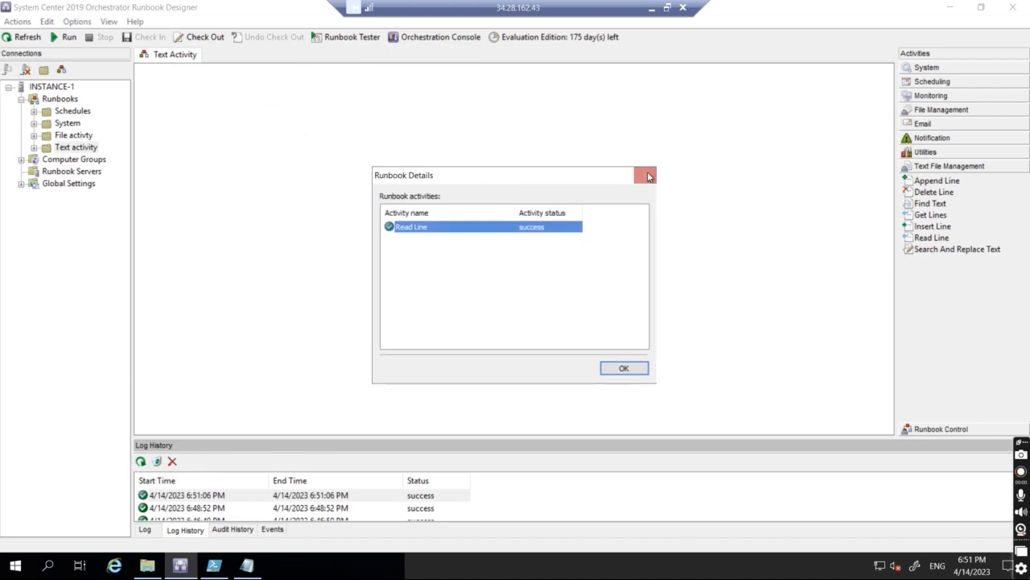
{"action": "left_click", "coordinate": [650, 176]}
Step: Change the Read Line line number to 2 and confirm checking out the runbook
{"action": "double_click", "coordinate": [531, 232]}
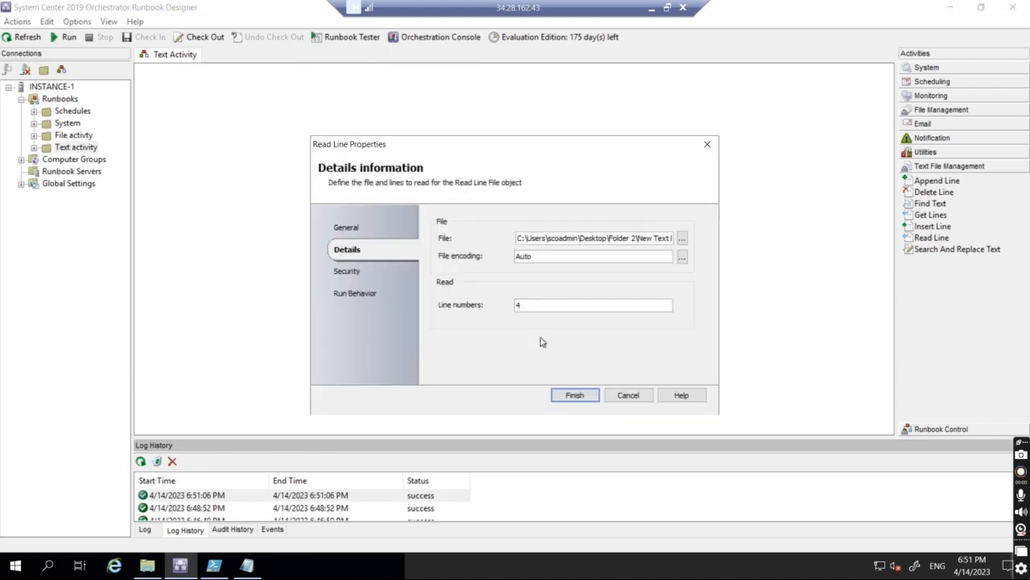
{"action": "left_click", "coordinate": [518, 305]}
{"action": "key", "text": "BackSpace"}
{"action": "type", "text": "2-"}
{"action": "left_click", "coordinate": [574, 394]}
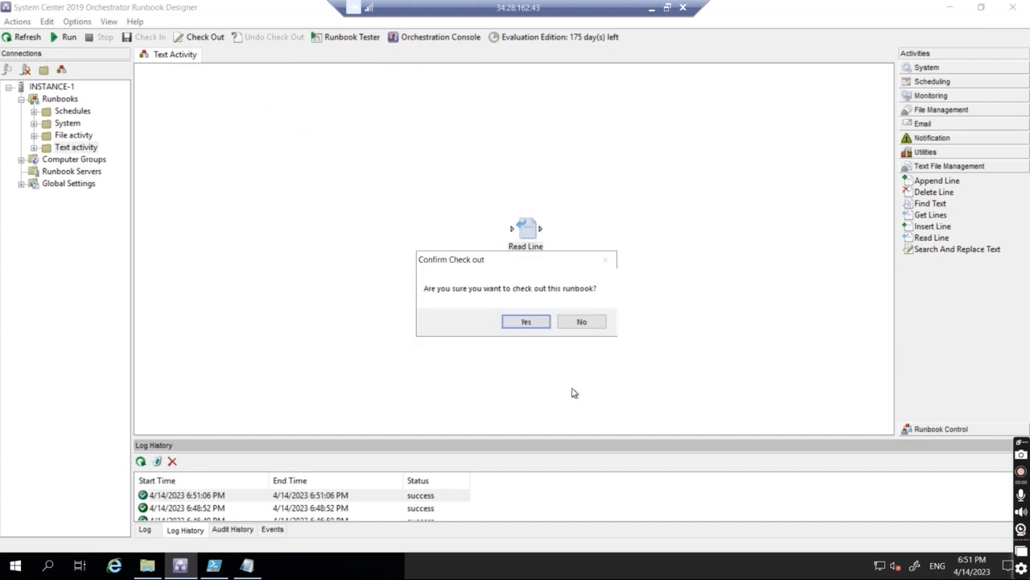
{"action": "left_click", "coordinate": [526, 322]}
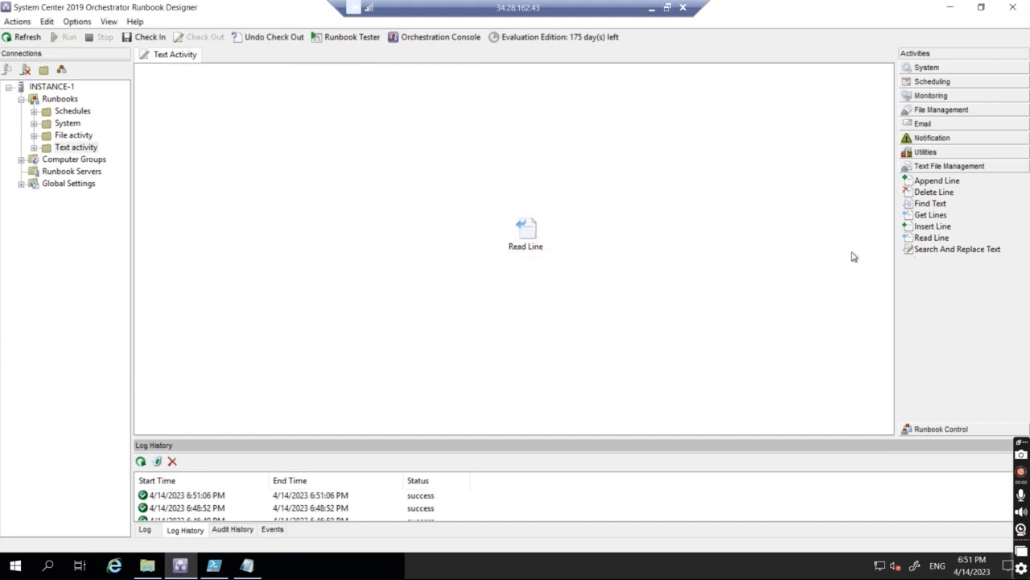
Step: Add an Insert Line activity to the canvas beside Read Line
{"action": "left_click", "coordinate": [532, 238]}
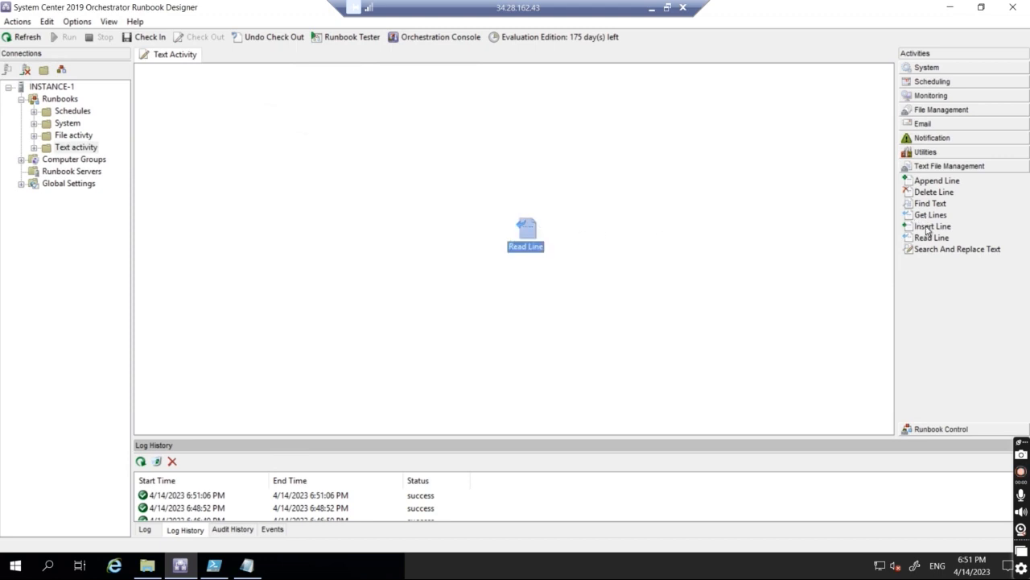
{"action": "left_click", "coordinate": [369, 190]}
{"action": "left_click_drag", "start_coordinate": [380, 218], "coordinate": [378, 225]}
Step: Delete Read Line and point Insert Line at New Text Document with Auto encoding
{"action": "left_click", "coordinate": [525, 230]}
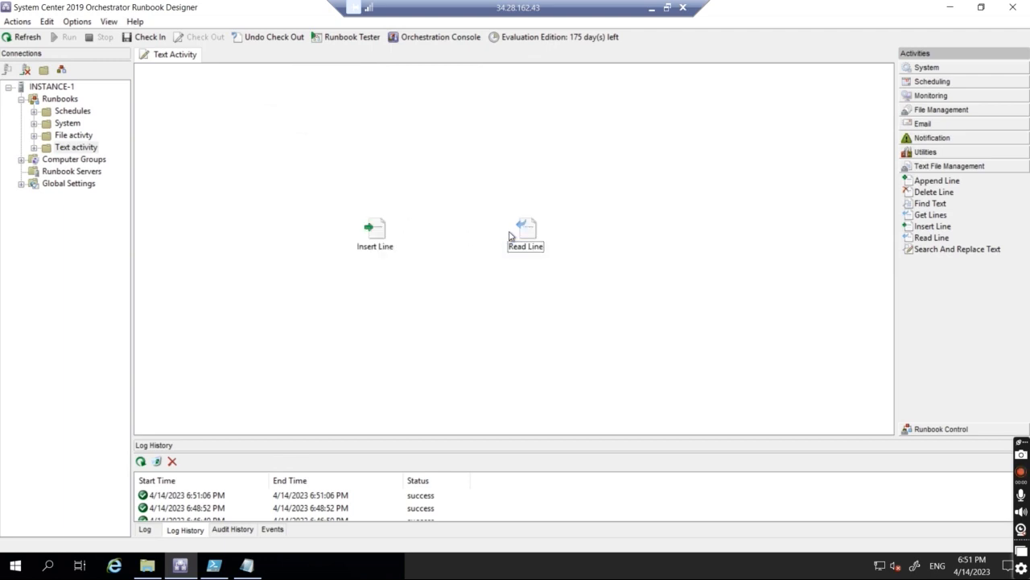
{"action": "key", "text": "Delete"}
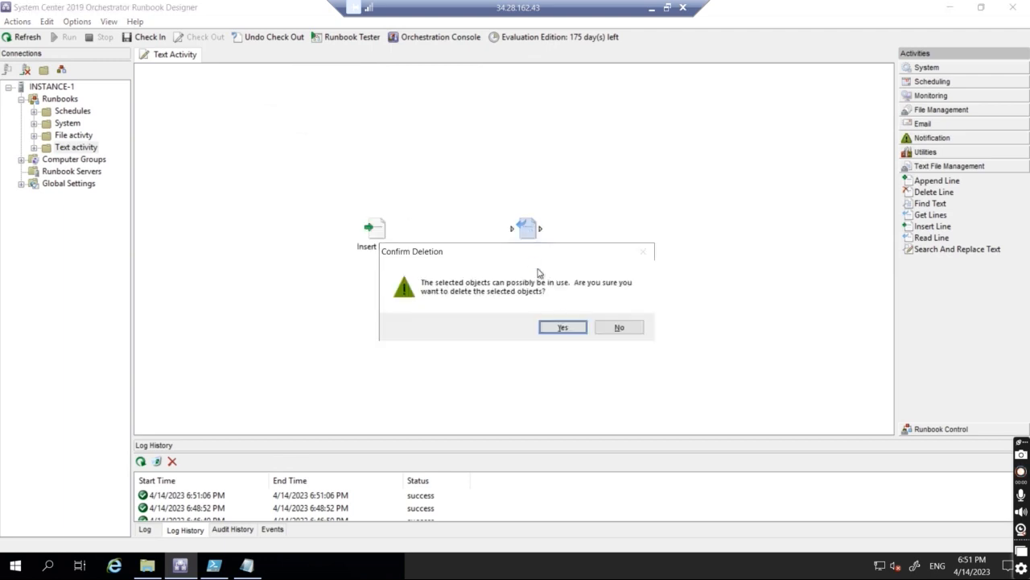
{"action": "left_click", "coordinate": [563, 326]}
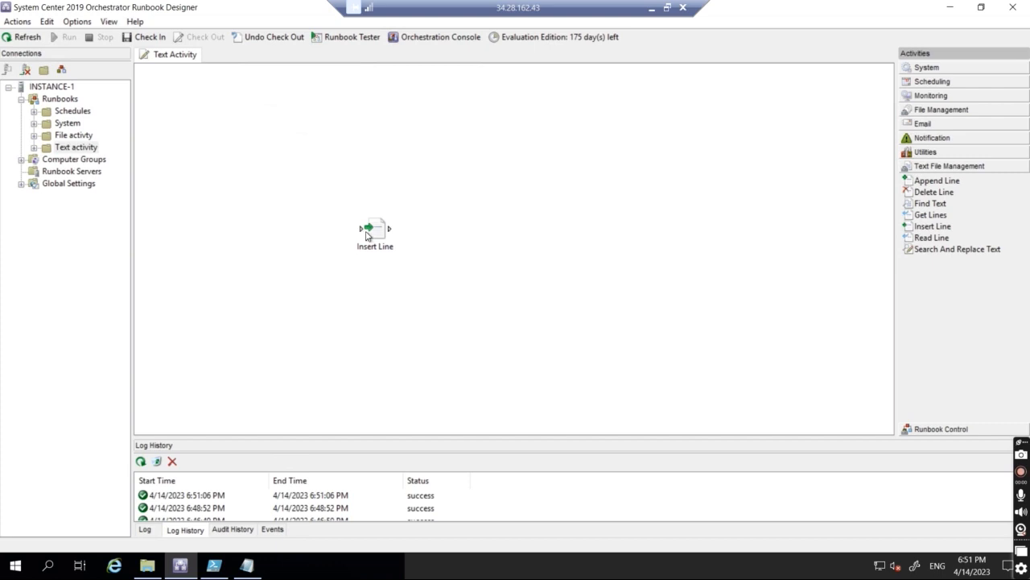
{"action": "double_click", "coordinate": [375, 229]}
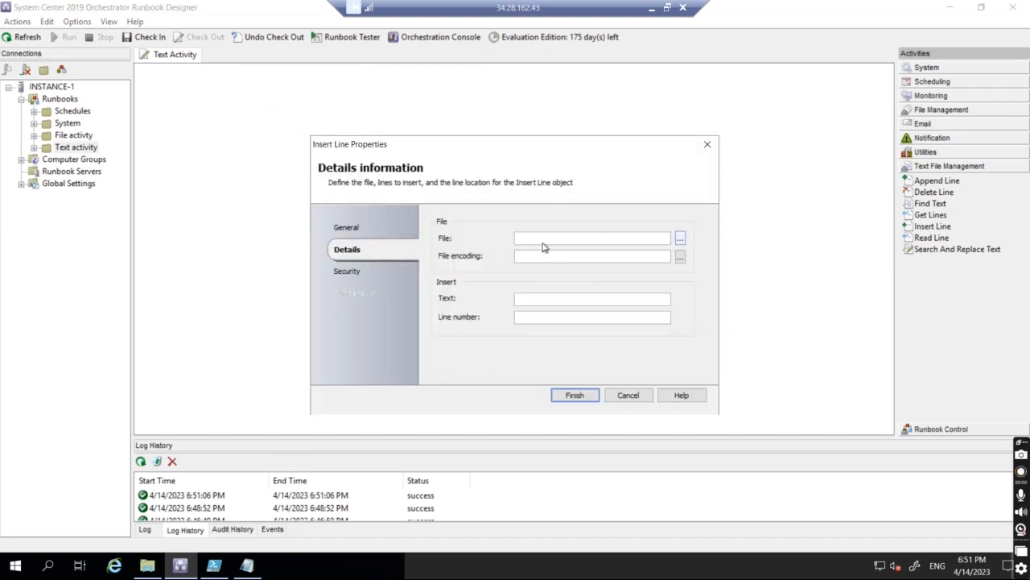
{"action": "left_click", "coordinate": [680, 239]}
{"action": "double_click", "coordinate": [463, 386]}
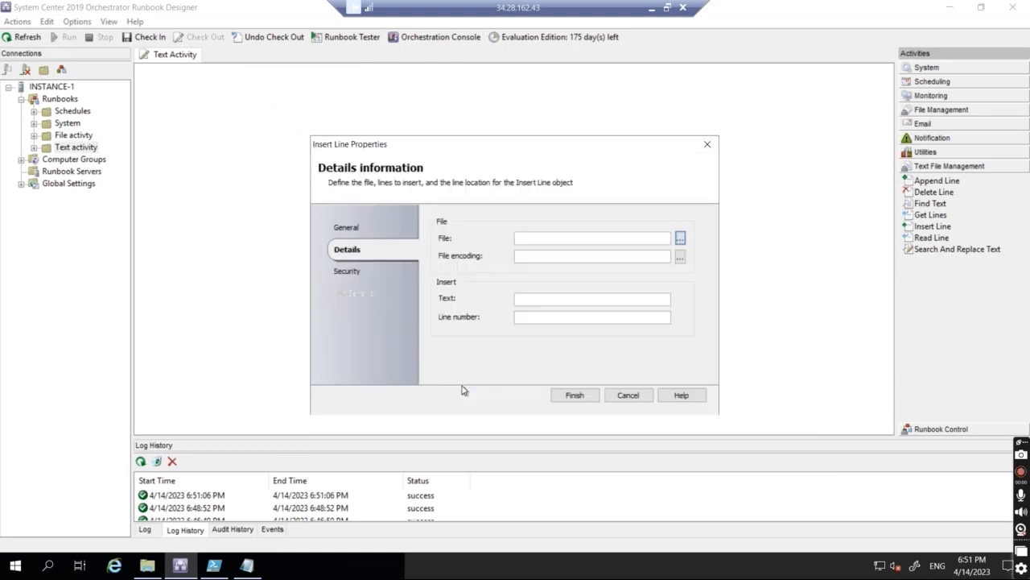
{"action": "left_click", "coordinate": [679, 263]}
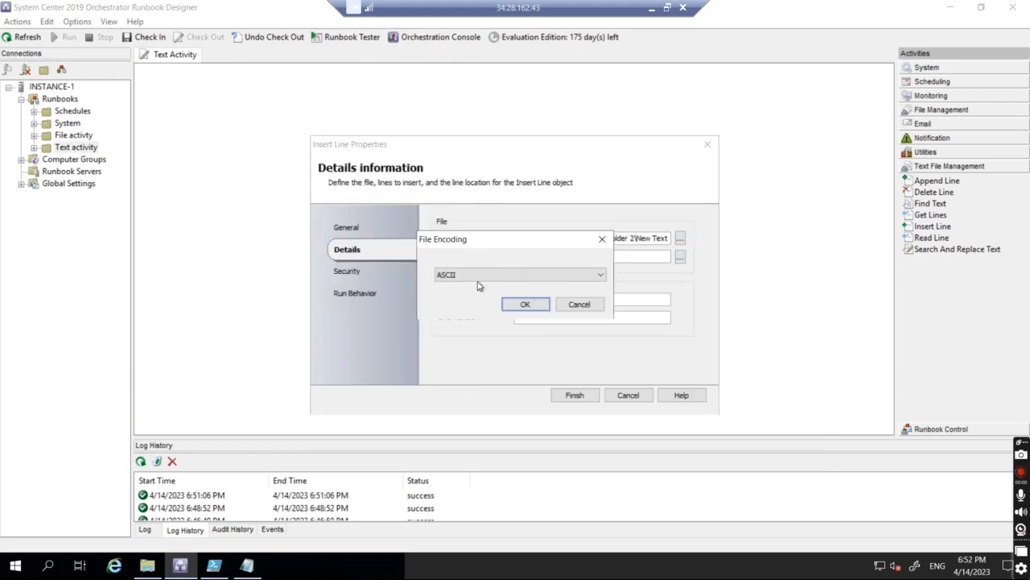
{"action": "left_click", "coordinate": [451, 275]}
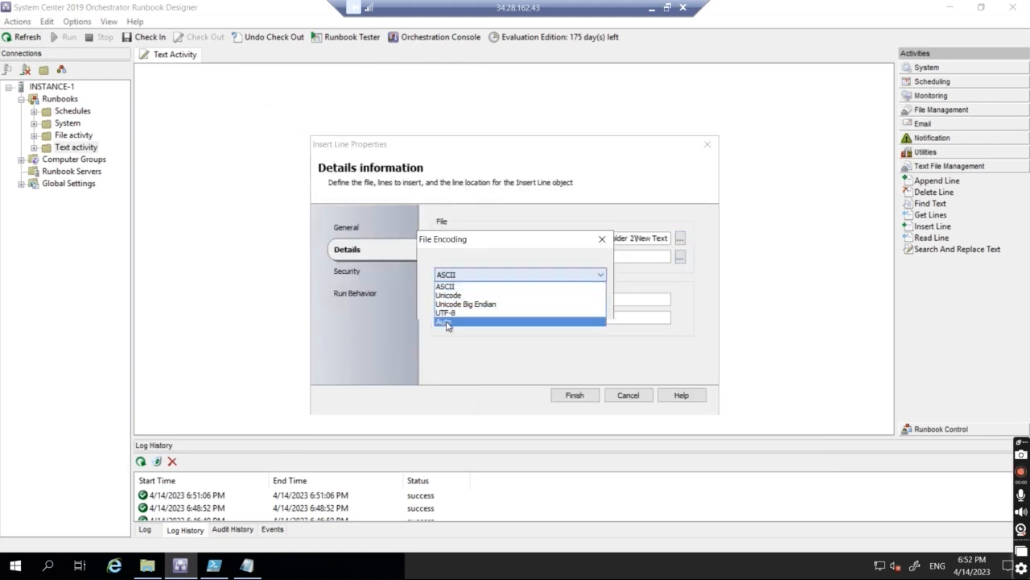
{"action": "left_click", "coordinate": [445, 321]}
{"action": "left_click", "coordinate": [523, 304]}
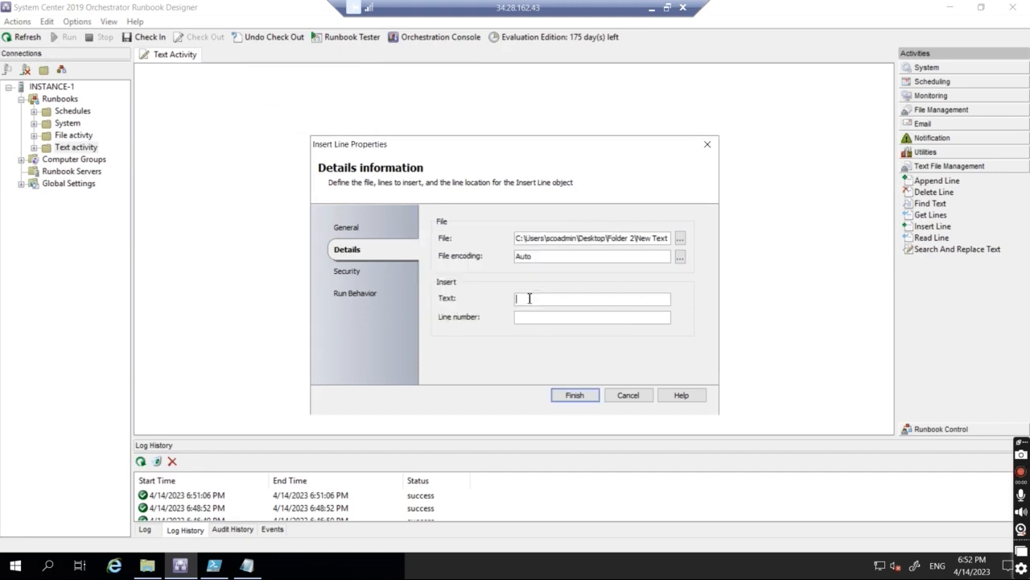
Step: Insert 'THis is custom line to insert' at line 3, then check in and run the runbook
{"action": "type", "text": "THis is custom line to insert"}
{"action": "left_click", "coordinate": [532, 318]}
{"action": "left_click", "coordinate": [586, 396]}
{"action": "left_click", "coordinate": [152, 38]}
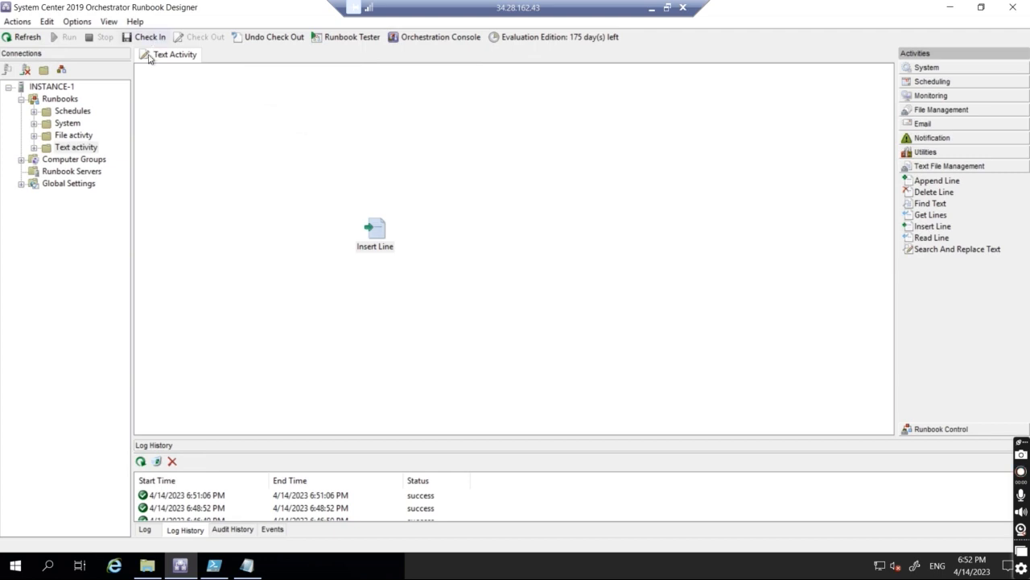
{"action": "left_click", "coordinate": [63, 38]}
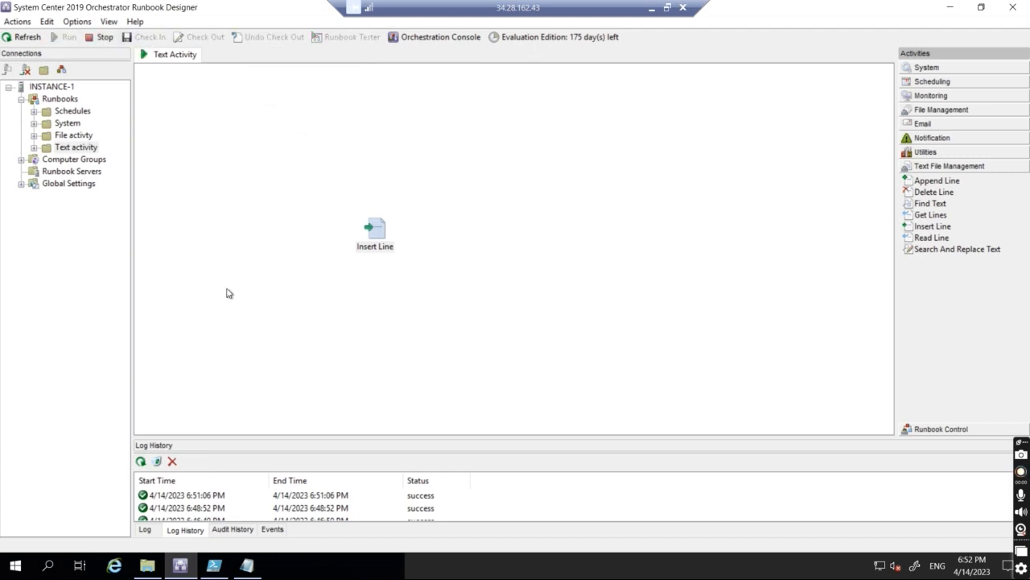
{"action": "left_click", "coordinate": [140, 461]}
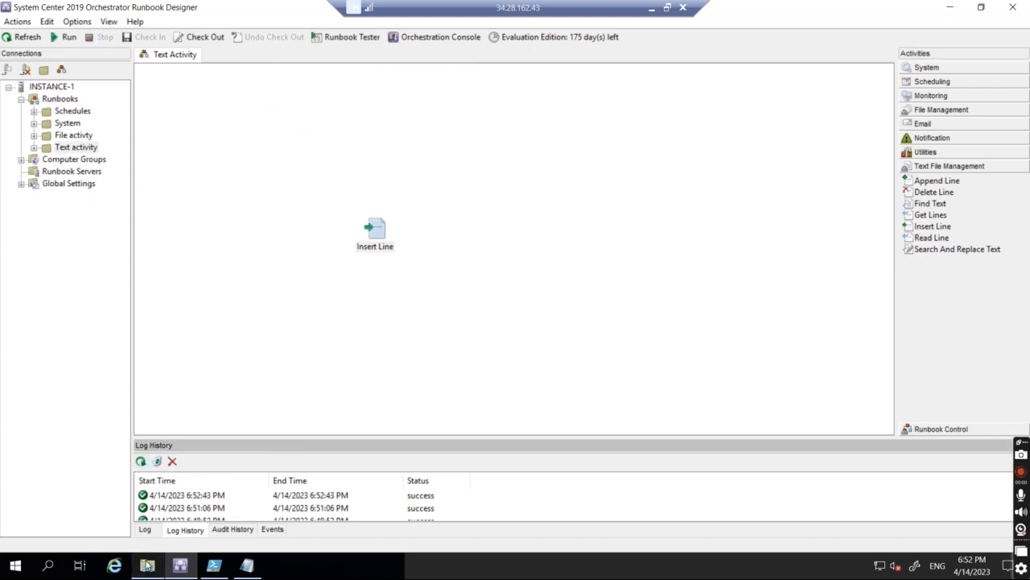
{"action": "left_click", "coordinate": [148, 565]}
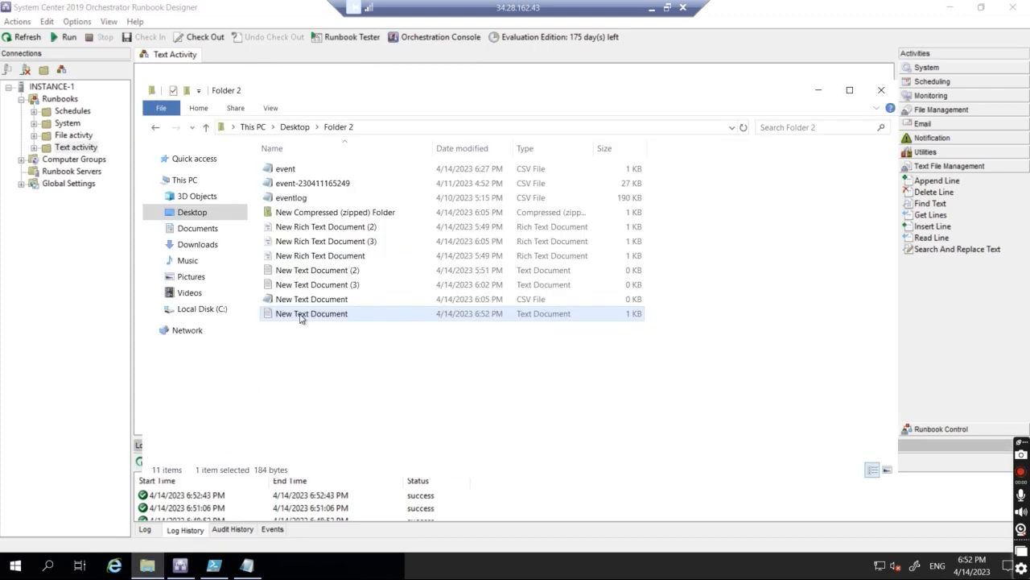
Step: Open New Text Document in Notepad, verify line 3 reads 'THis is custom line to insert', then close it
{"action": "double_click", "coordinate": [303, 316]}
{"action": "left_click", "coordinate": [315, 221]}
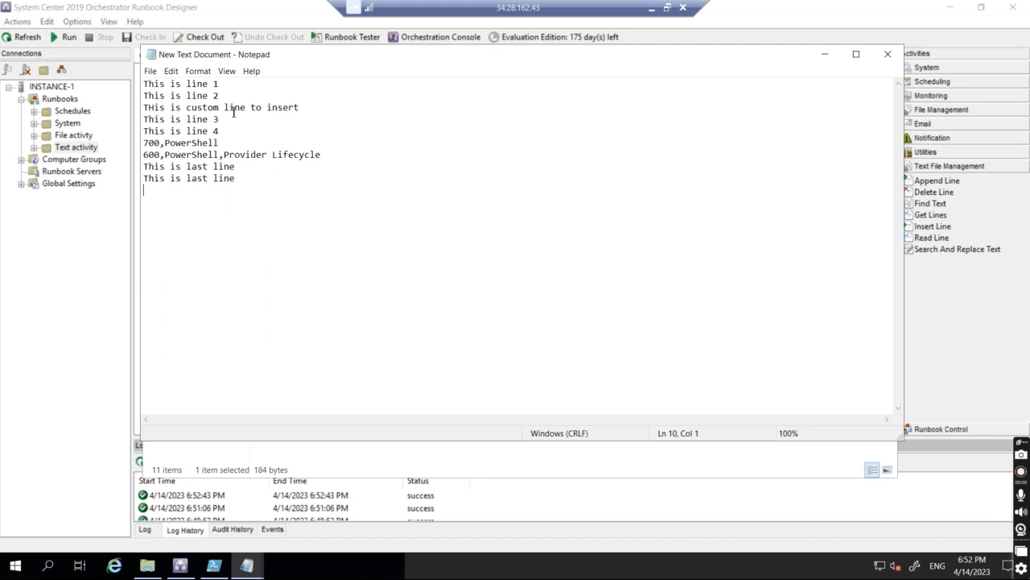
{"action": "left_click", "coordinate": [301, 107]}
{"action": "key", "text": "shift+Left"}
{"action": "key", "text": "shift+Left"}
{"action": "key", "text": "shift+Left"}
{"action": "key", "text": "shift+Left"}
{"action": "key", "text": "shift+Left"}
{"action": "key", "text": "shift+Left"}
{"action": "key", "text": "shift+Left"}
{"action": "key", "text": "shift+Left"}
{"action": "key", "text": "shift+Left"}
{"action": "key", "text": "shift+Left"}
{"action": "key", "text": "shift+Left"}
{"action": "key", "text": "shift+Left"}
{"action": "key", "text": "shift+Left"}
{"action": "key", "text": "shift+Left"}
{"action": "key", "text": "shift+Left"}
{"action": "key", "text": "shift+Left"}
{"action": "key", "text": "shift+Left"}
{"action": "key", "text": "shift+Left"}
{"action": "key", "text": "shift+Left"}
{"action": "key", "text": "shift+Left"}
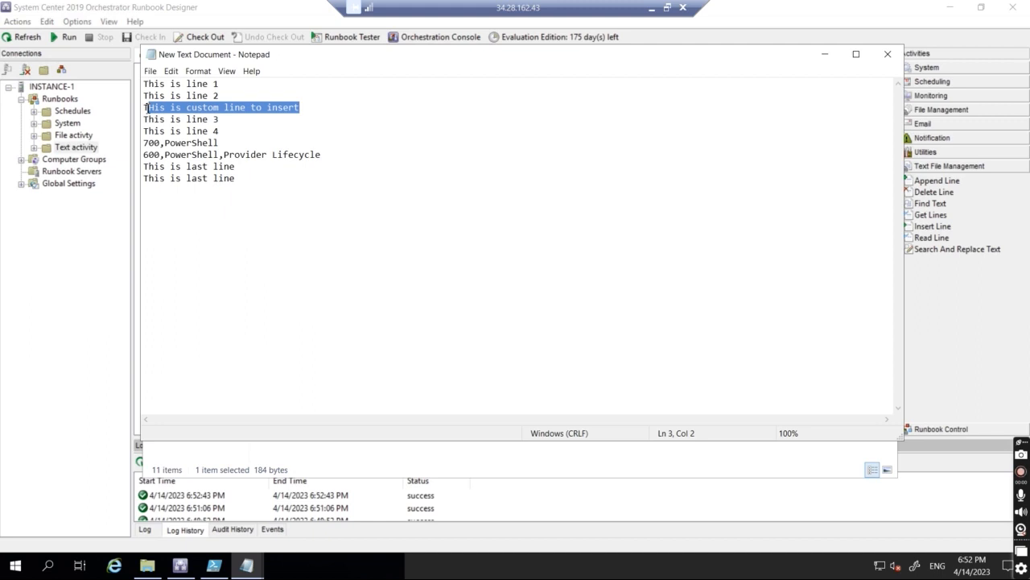
{"action": "key", "text": "shift+Left"}
{"action": "left_click", "coordinate": [314, 113]}
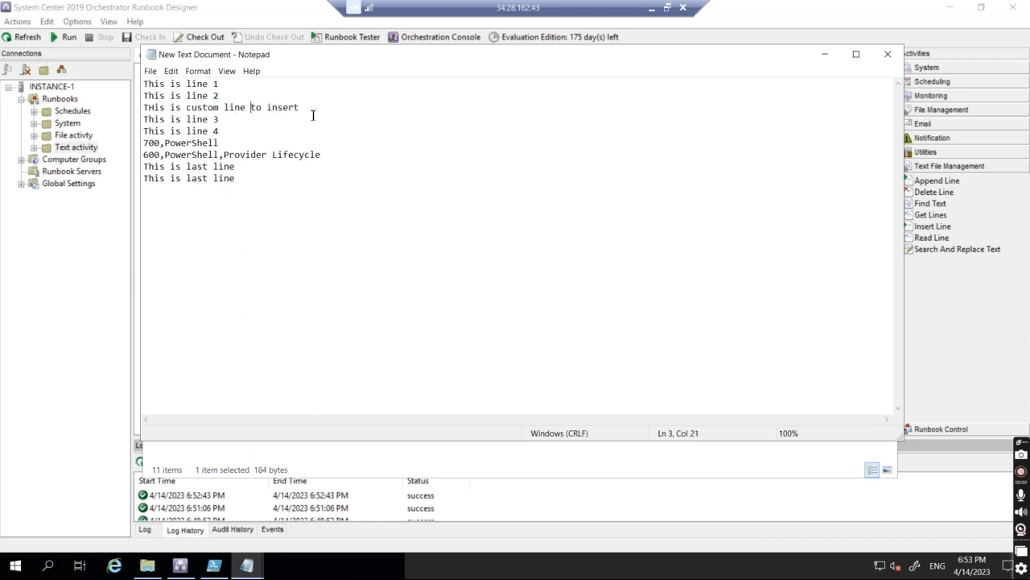
{"action": "left_click_drag", "start_coordinate": [308, 108], "coordinate": [145, 107]}
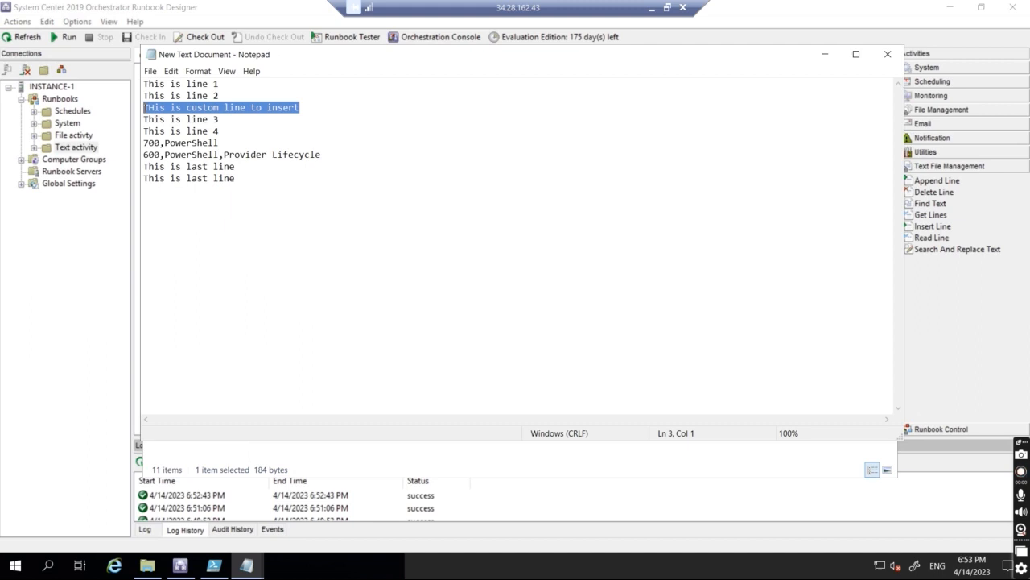
{"action": "left_click", "coordinate": [888, 54]}
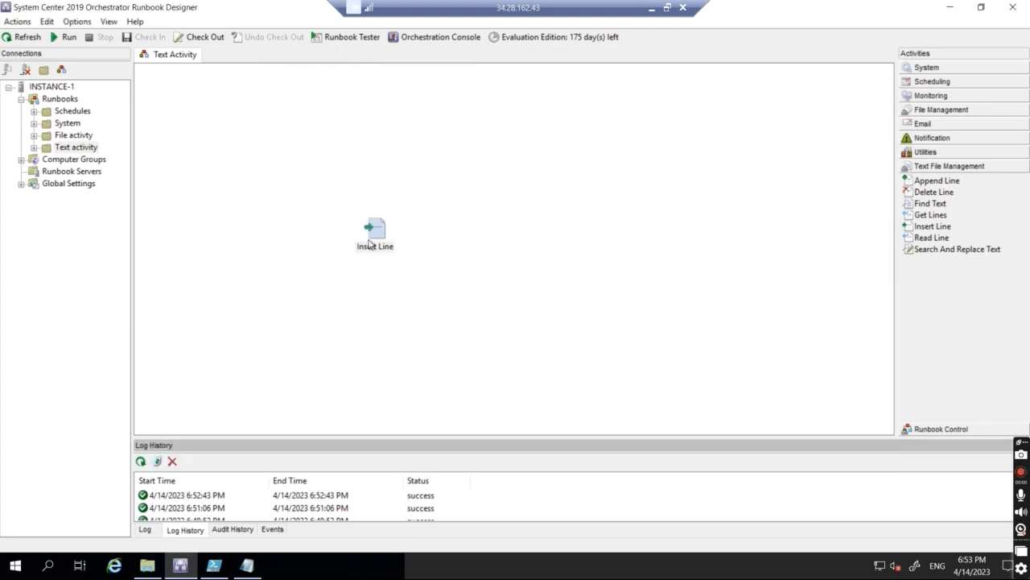
{"action": "double_click", "coordinate": [375, 234]}
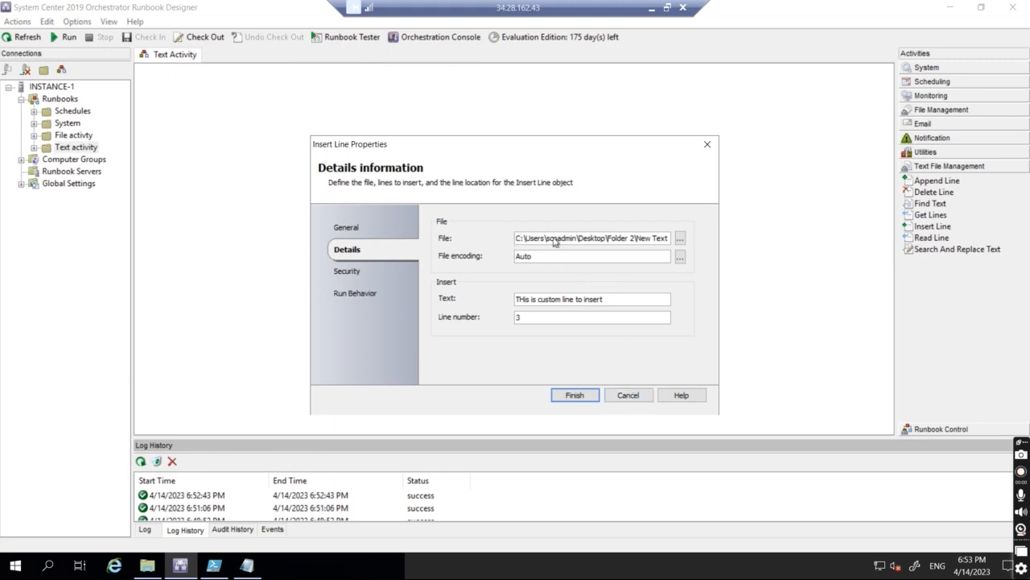
{"action": "left_click", "coordinate": [628, 394]}
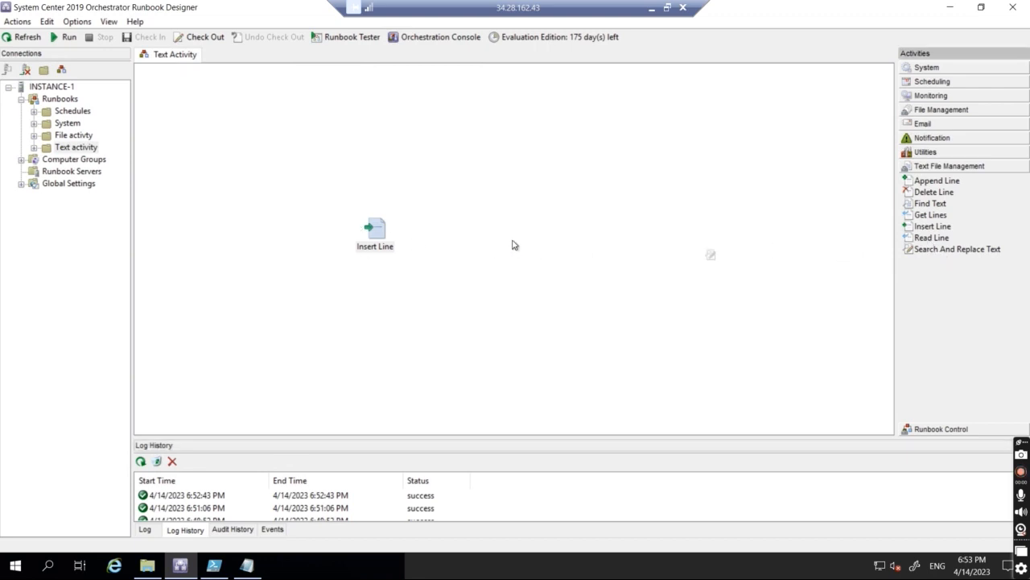
{"action": "double_click", "coordinate": [373, 251]}
Step: Target Search And Replace Text at the newest New Text Document with Auto encoding
{"action": "left_click", "coordinate": [525, 322]}
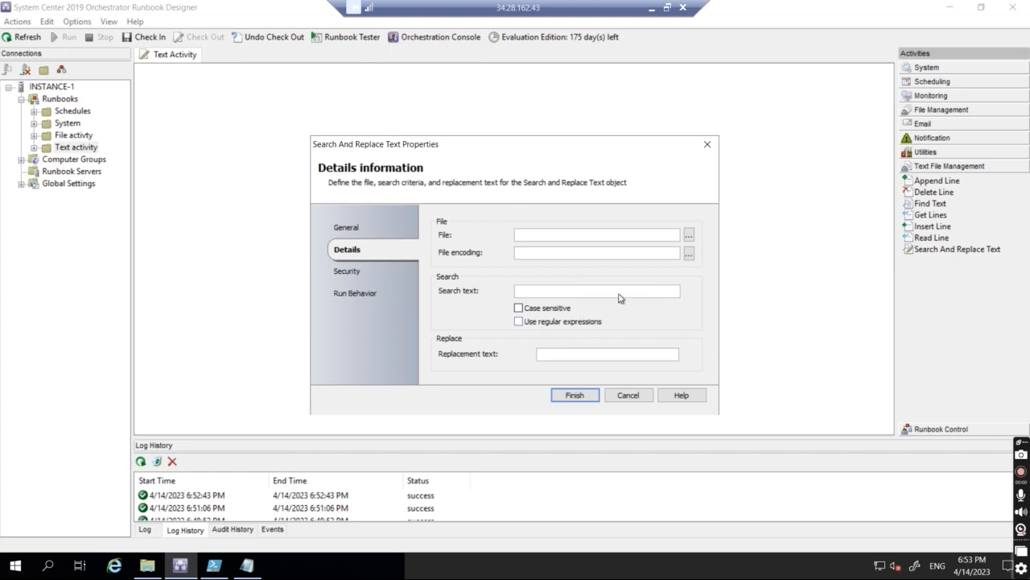
{"action": "left_click", "coordinate": [690, 234]}
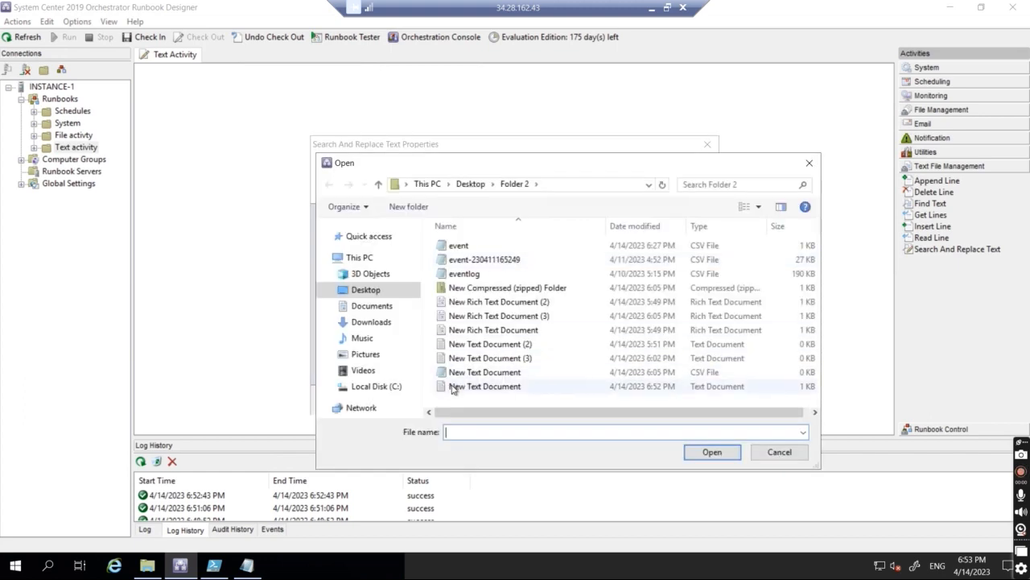
{"action": "double_click", "coordinate": [483, 386]}
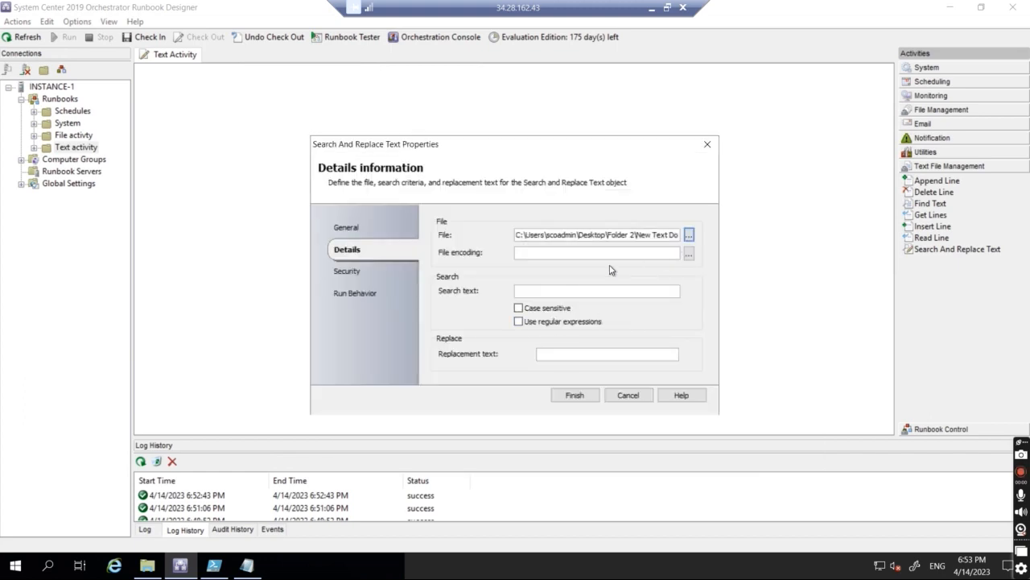
{"action": "left_click", "coordinate": [689, 254]}
{"action": "left_click", "coordinate": [508, 277]}
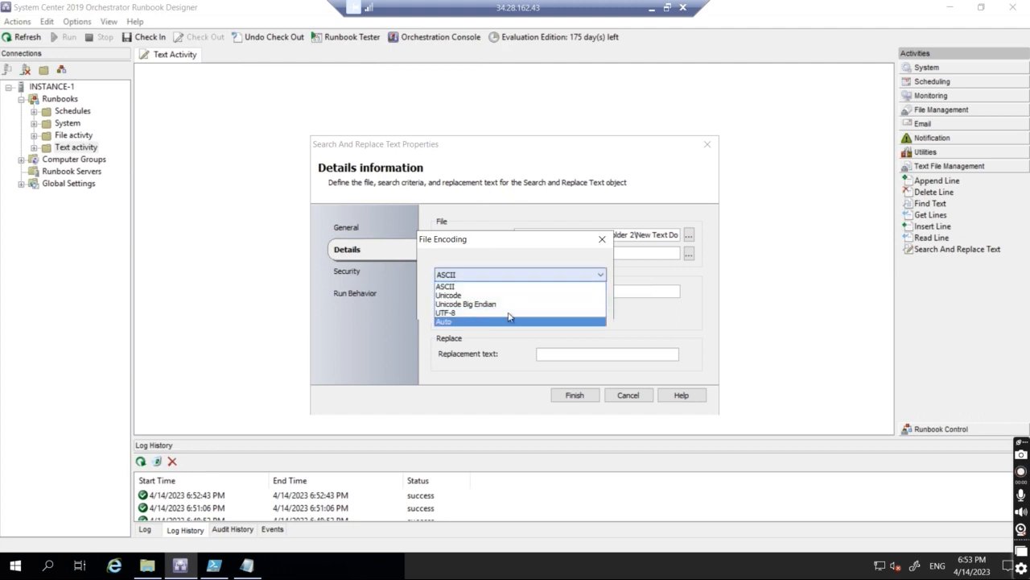
{"action": "left_click", "coordinate": [510, 322]}
{"action": "left_click", "coordinate": [538, 306]}
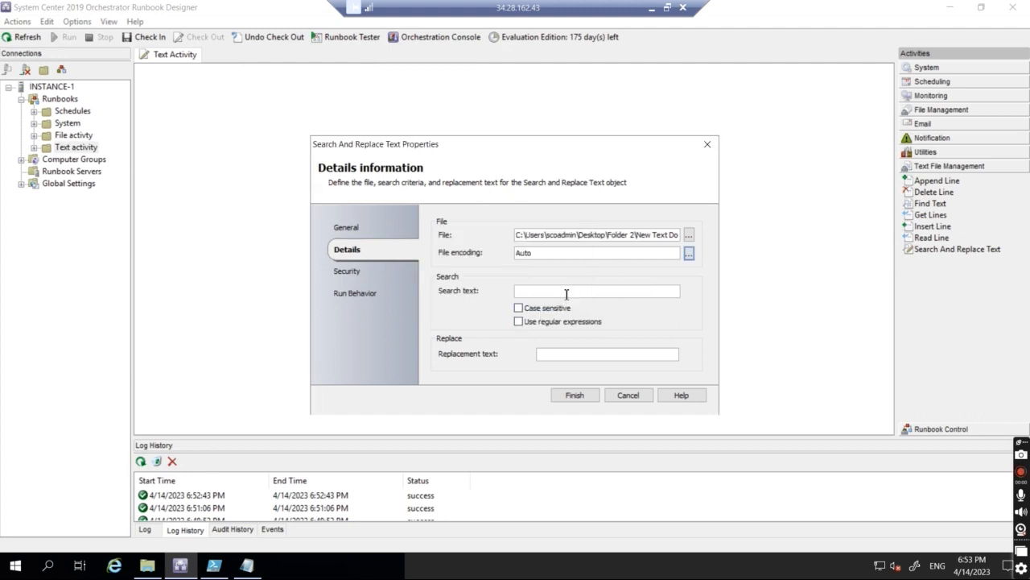
Step: Set the search text to 'powershell' and the replacement to 'SCORCH', then save the activity
{"action": "left_click", "coordinate": [566, 291]}
{"action": "type", "text": "powershell"}
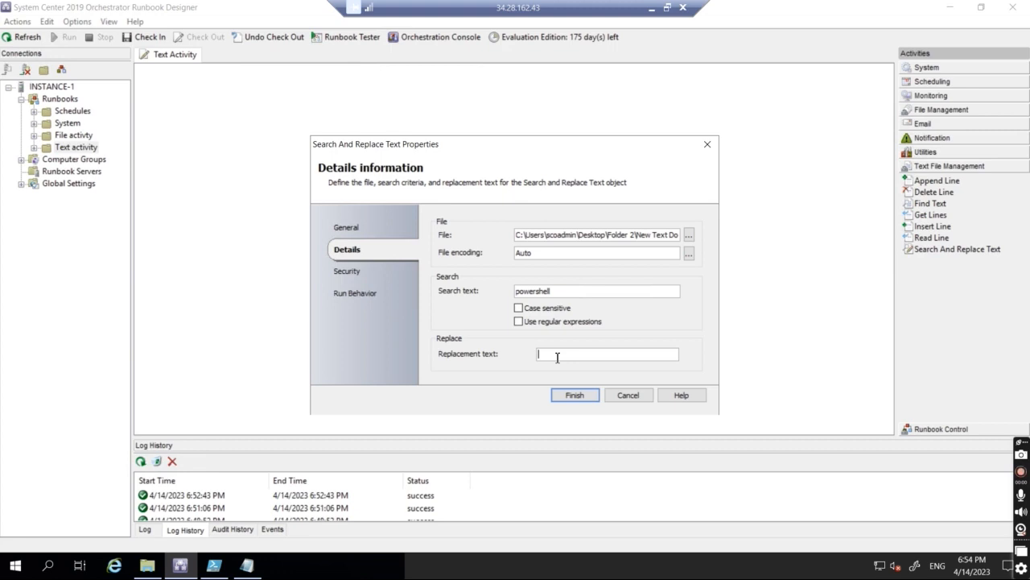
{"action": "type", "text": "SCORCH"}
{"action": "left_click", "coordinate": [574, 395]}
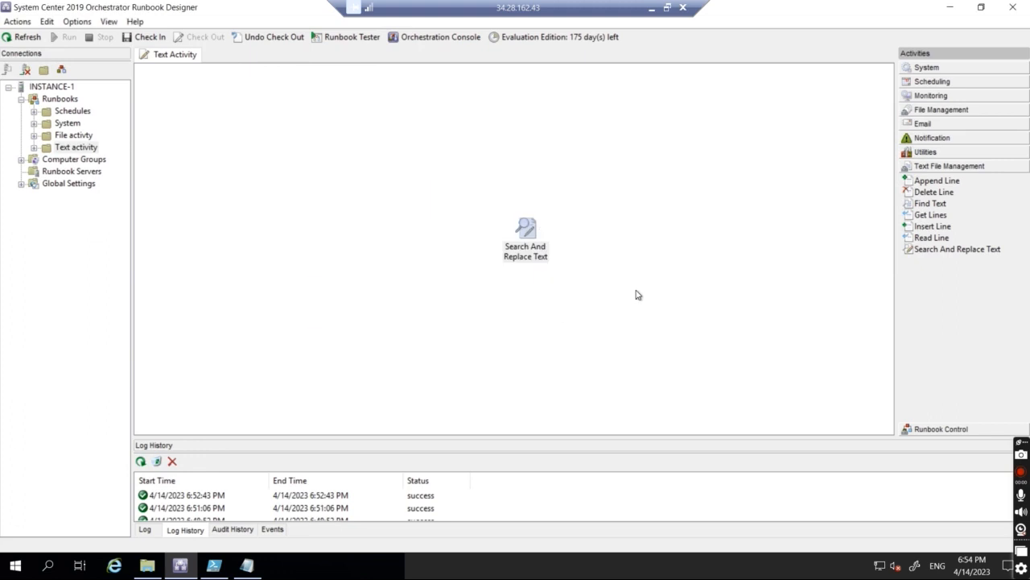
Step: Check in and run the runbook, refresh the log, and bring up the Folder 2 window
{"action": "left_click", "coordinate": [148, 37]}
{"action": "left_click", "coordinate": [64, 37]}
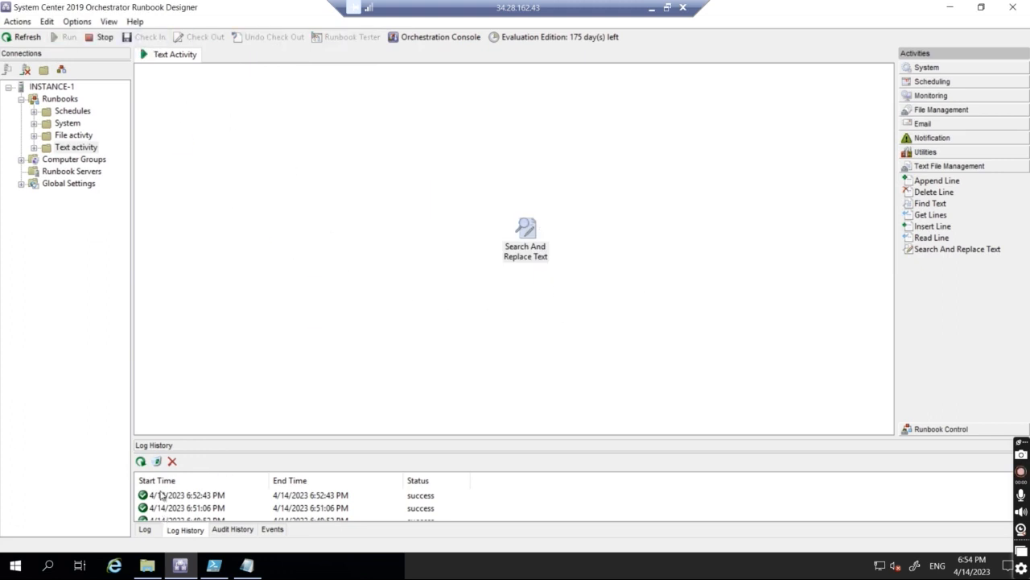
{"action": "left_click", "coordinate": [140, 462]}
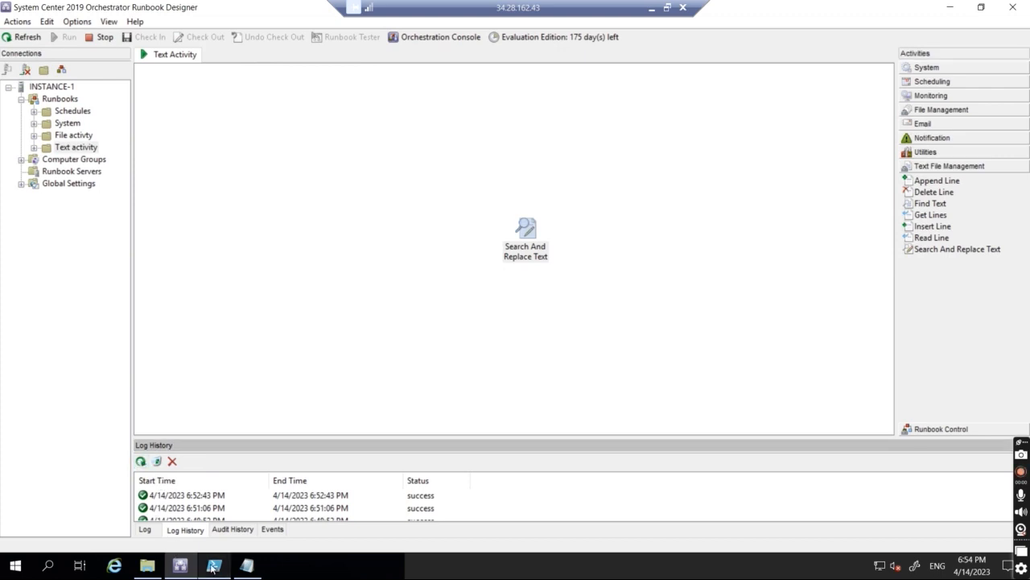
{"action": "left_click", "coordinate": [146, 565]}
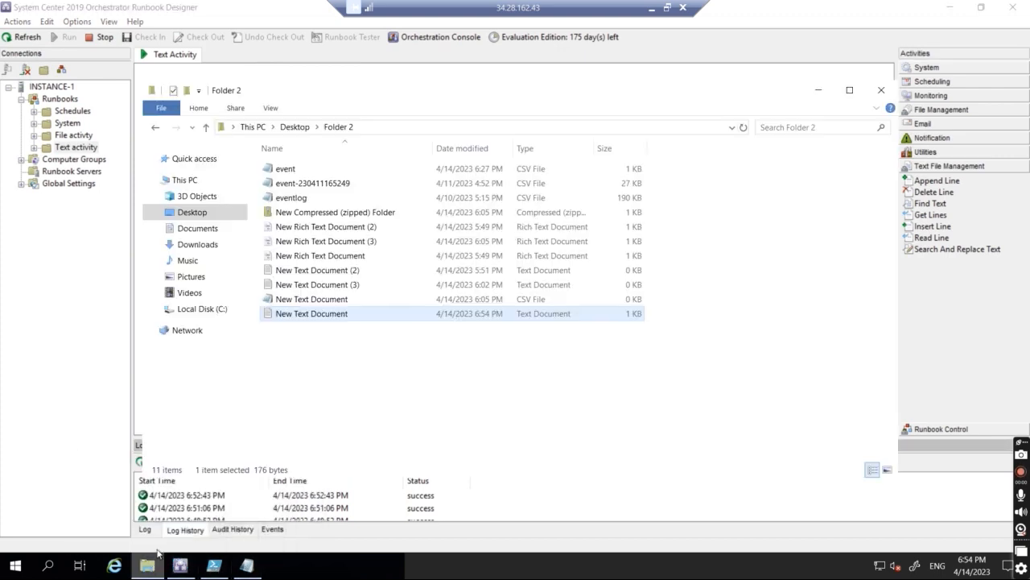
Step: Verify lines 6–7 show '700,SCORCH' and '600,SCORCH,Provider Lifecycle', then close Notepad and minimize Folder 2
{"action": "double_click", "coordinate": [299, 314]}
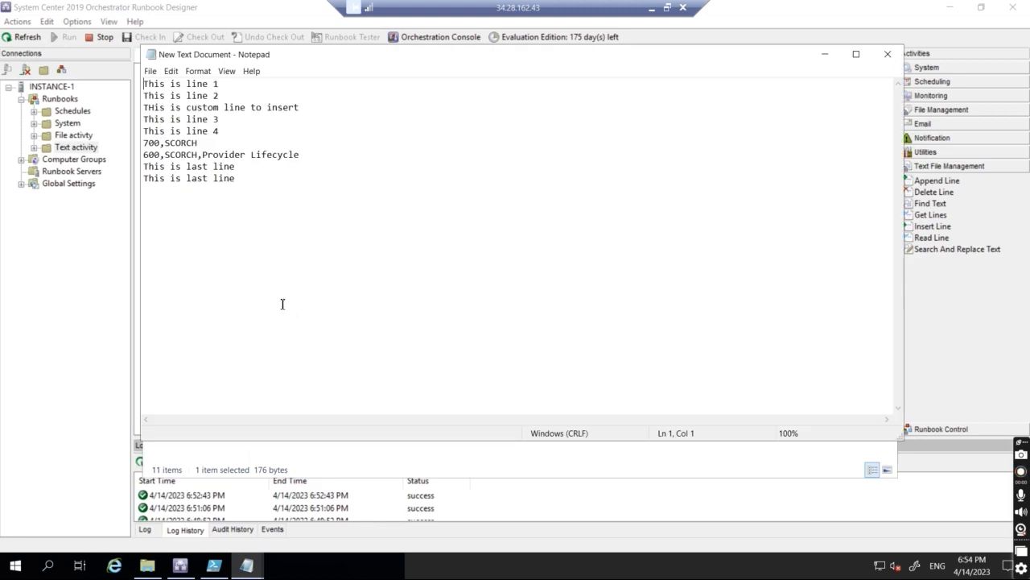
{"action": "left_click_drag", "start_coordinate": [165, 142], "coordinate": [195, 159]}
{"action": "left_click", "coordinate": [195, 158]}
{"action": "key", "text": "alt+F4"}
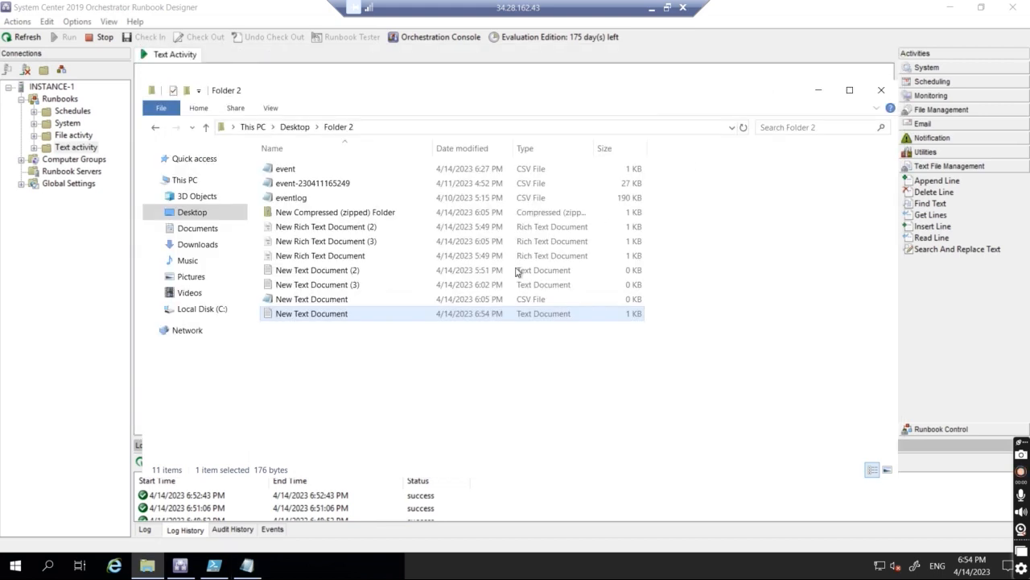
{"action": "left_click", "coordinate": [819, 92]}
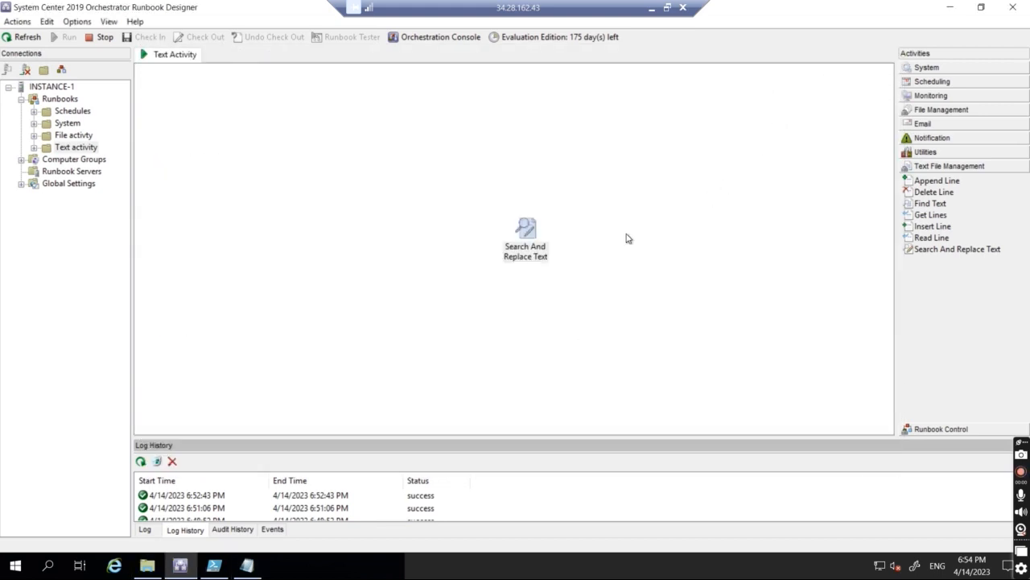